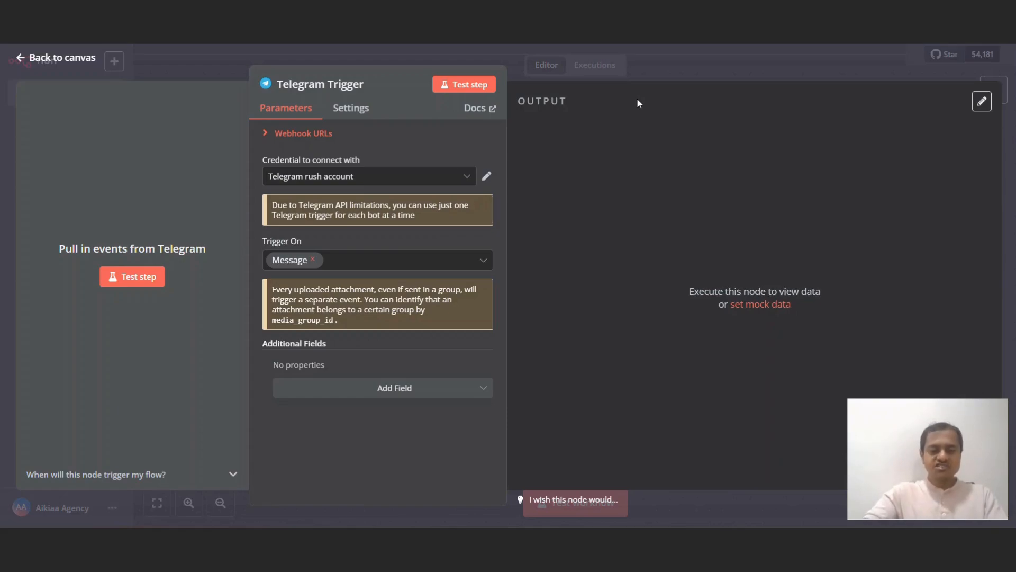
Step: Close the Telegram Trigger settings panel
left_click(685, 66)
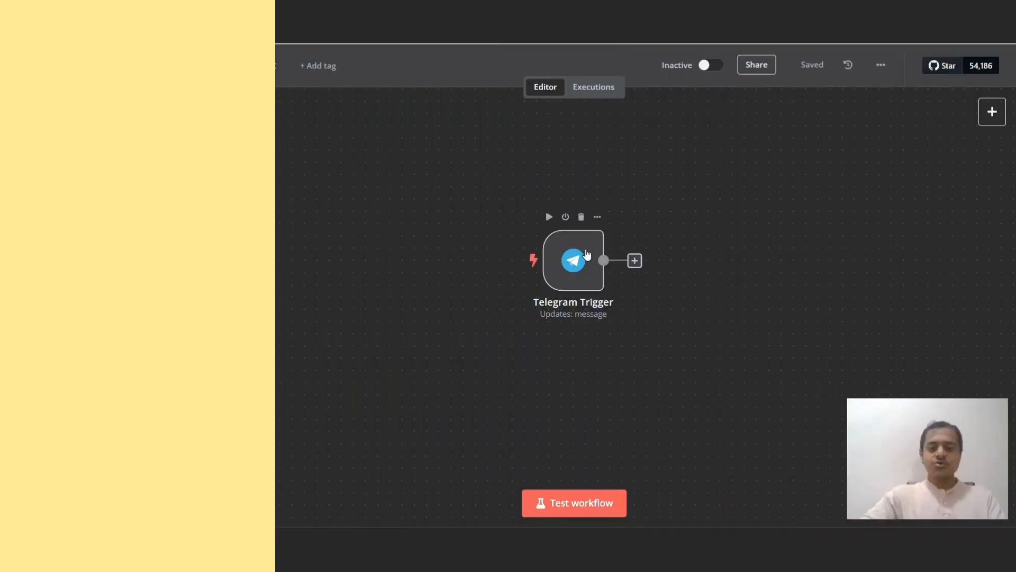
Step: Start a new Telegram credential on the Telegram Trigger, then discard it unsaved
double_click(582, 251)
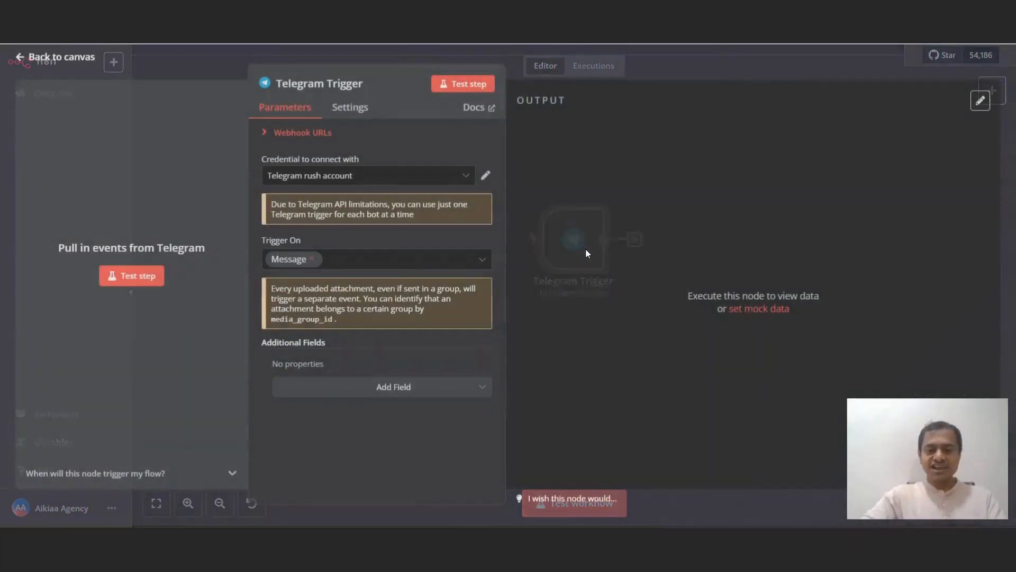
left_click(381, 188)
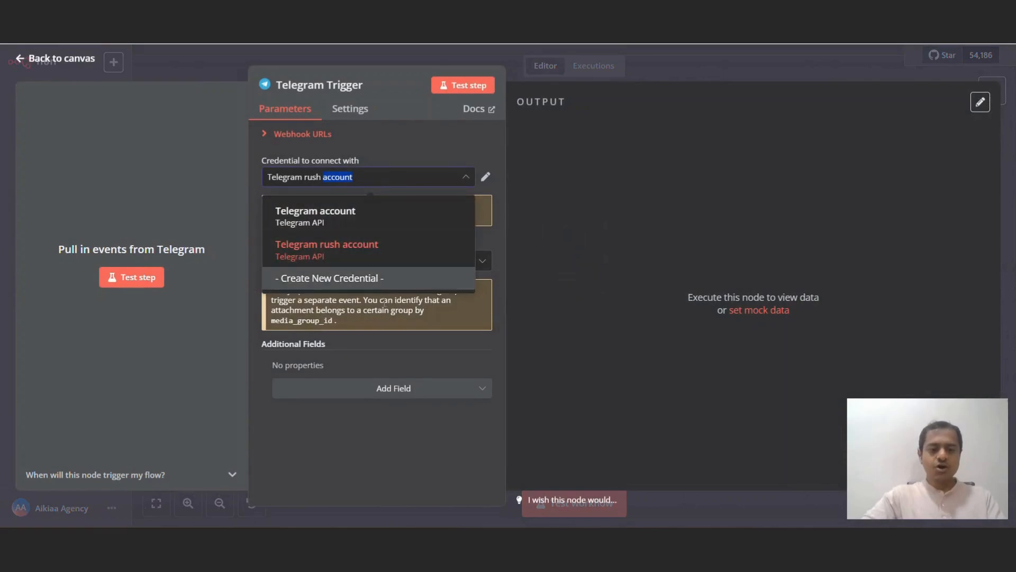
left_click(354, 279)
left_click(407, 225)
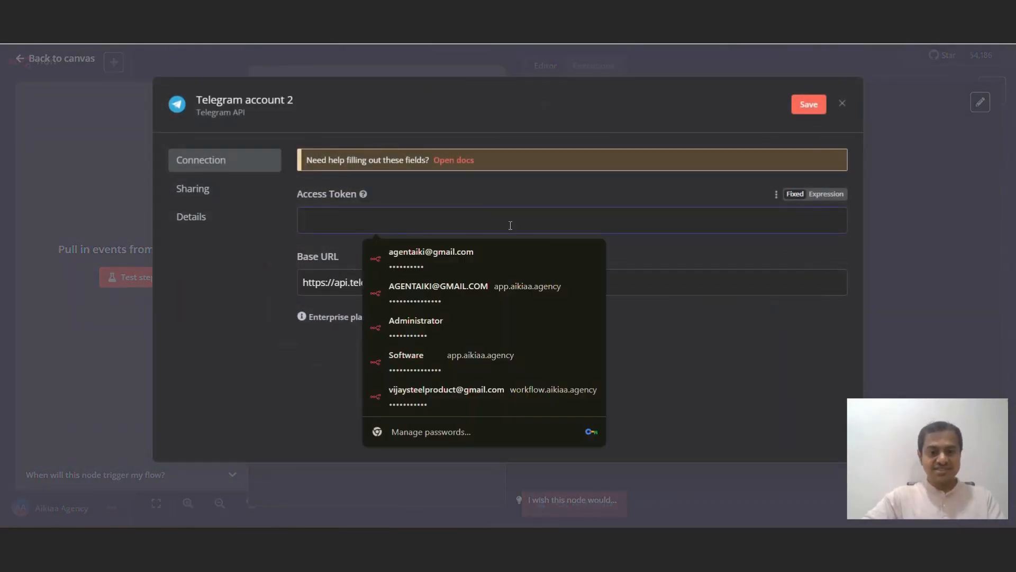
left_click(905, 142)
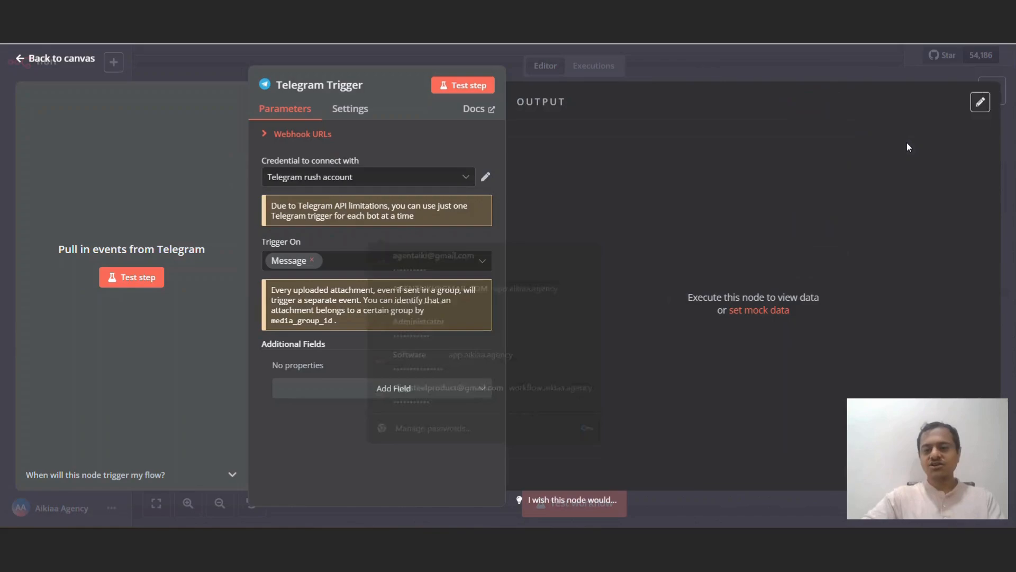
left_click(770, 67)
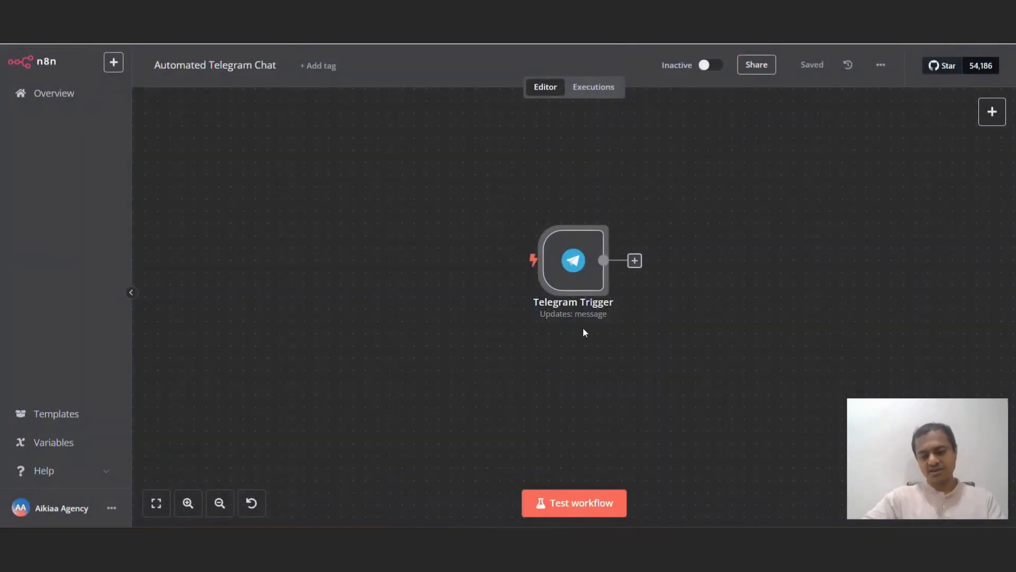
Step: Add an AI Agent node after the Telegram Trigger
left_click(634, 260)
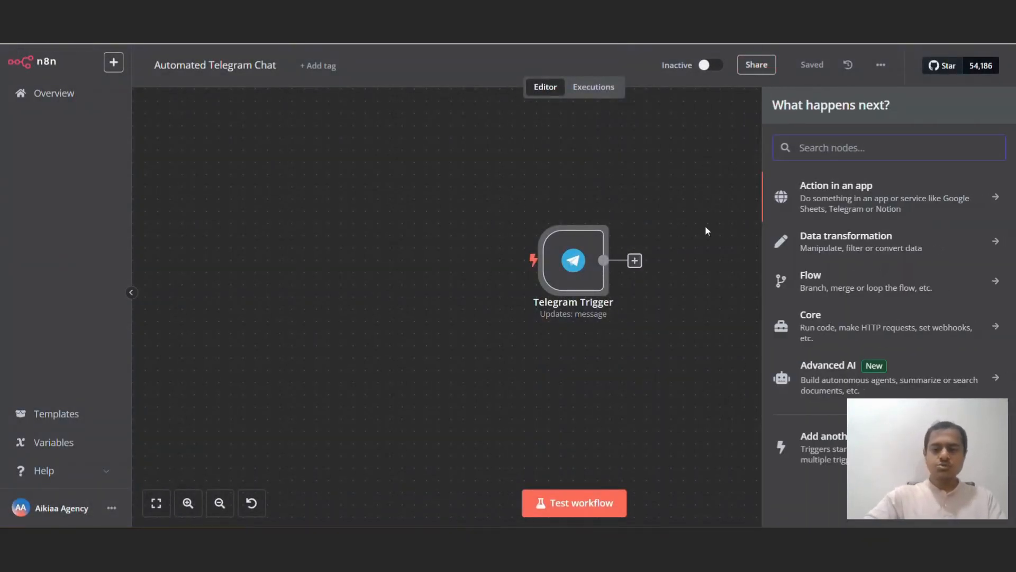
type("Ai")
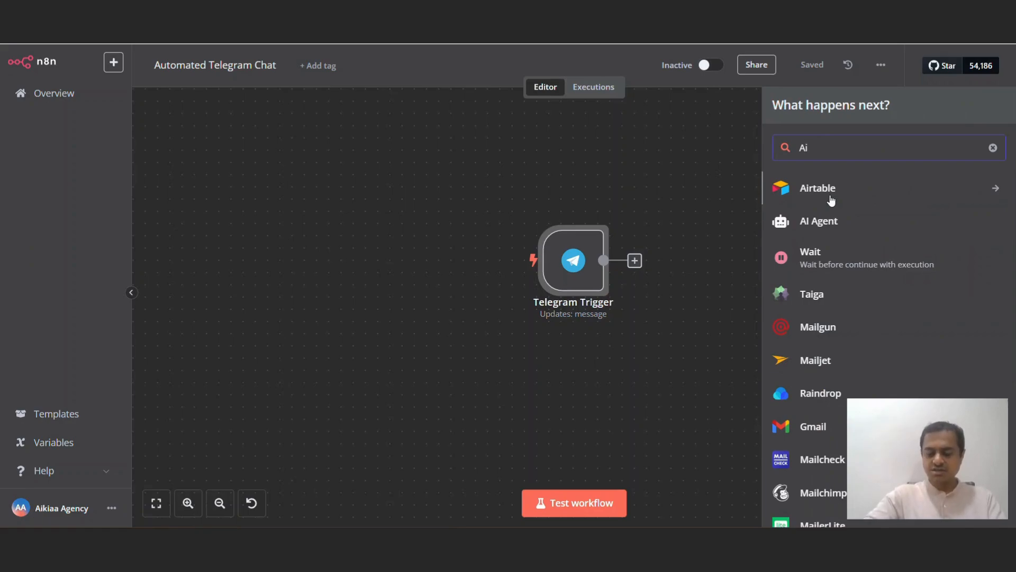
left_click(819, 221)
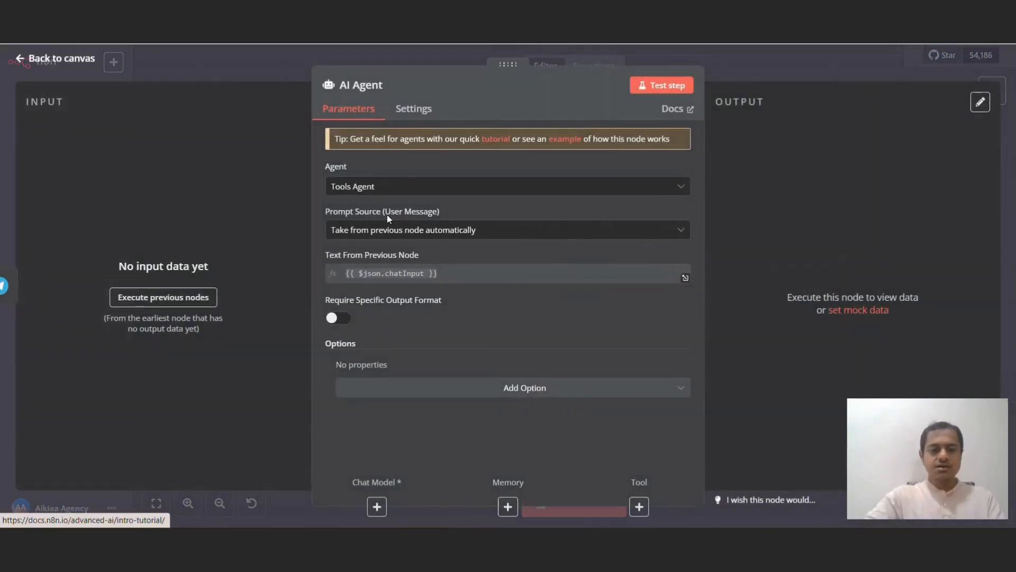
Step: Make the AI Agent a Conversational Agent with its prompt source set to Define below
left_click(399, 187)
left_click(419, 290)
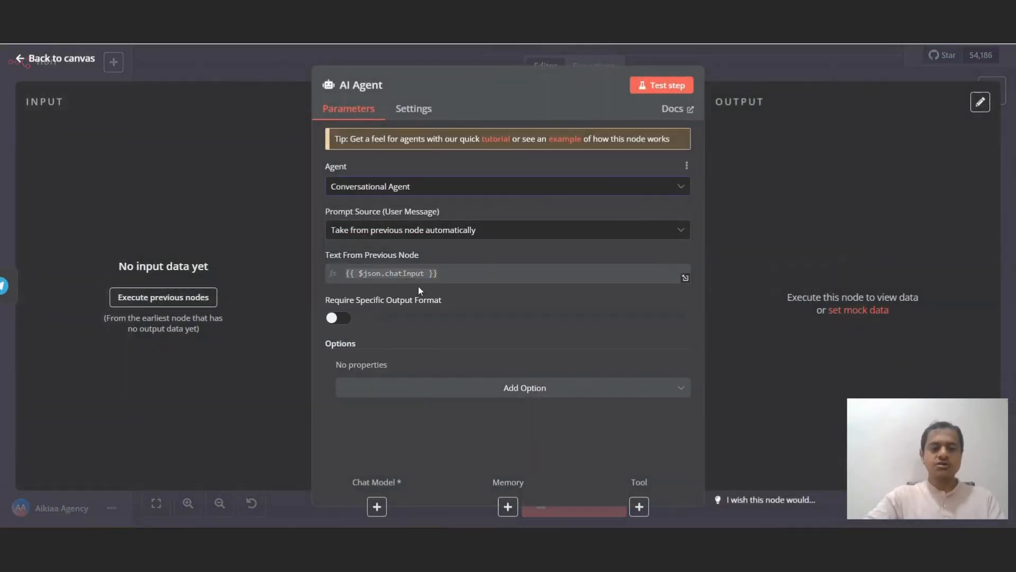
left_click(471, 230)
left_click(435, 314)
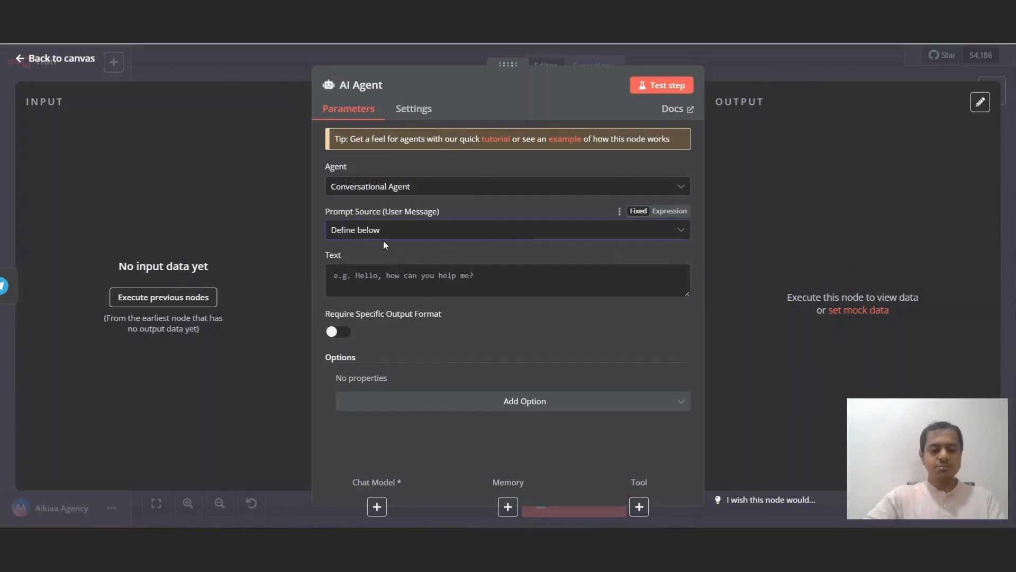
left_click(669, 210)
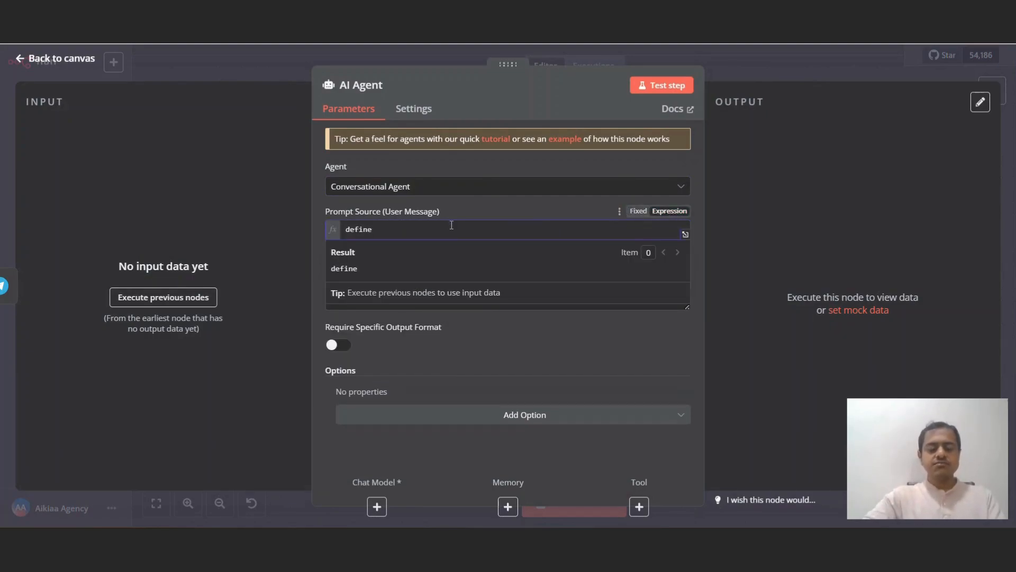
left_click(505, 208)
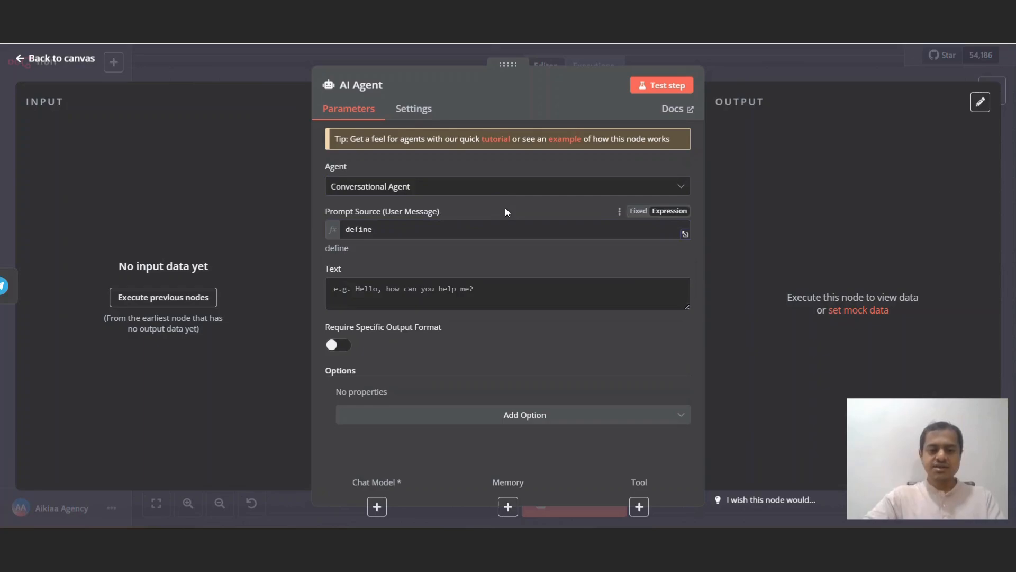
left_click(630, 215)
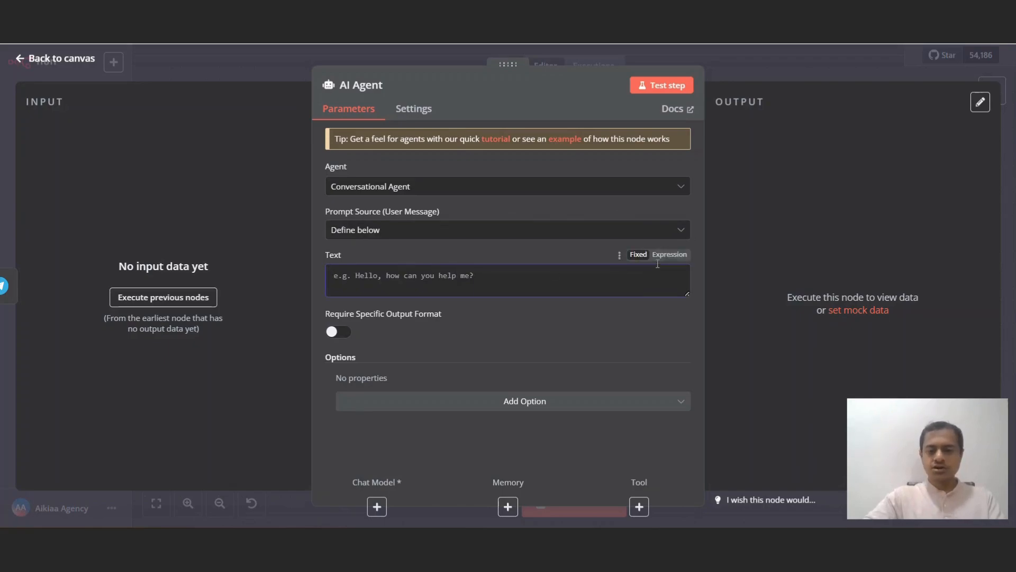
Step: Set the prompt Text to the expression {{ $json.message.text }}
left_click(671, 256)
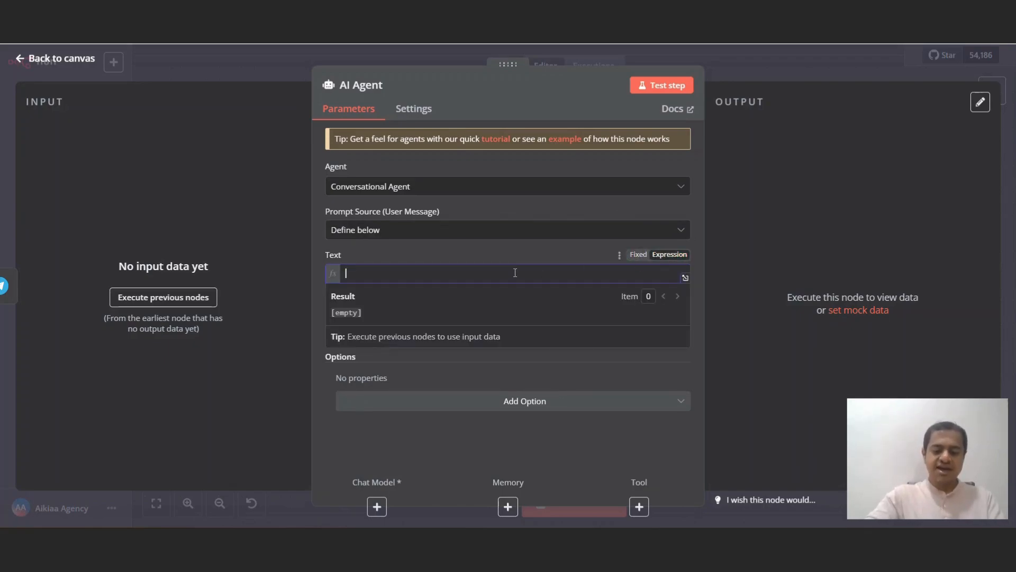
type("{{")
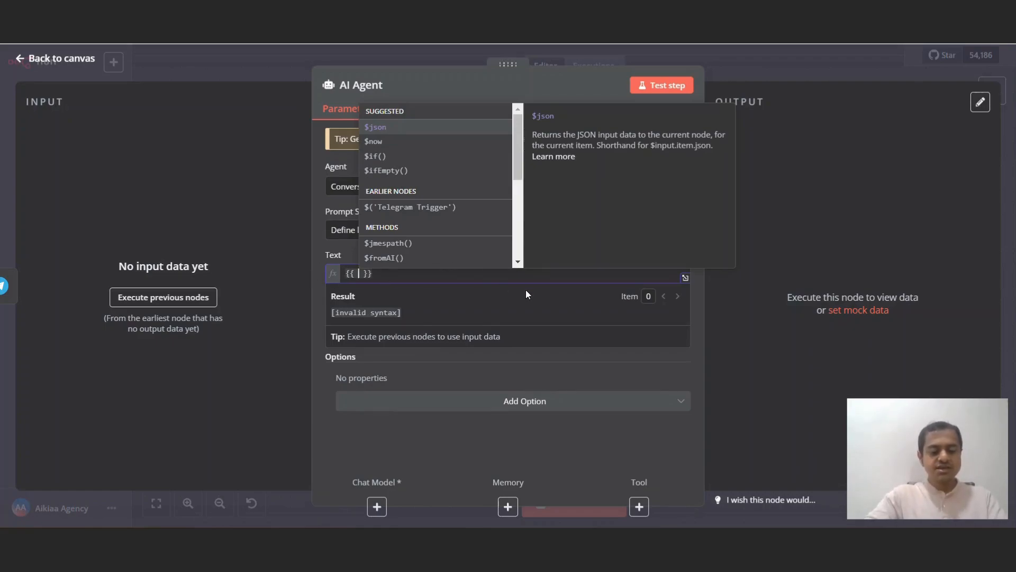
key("Return")
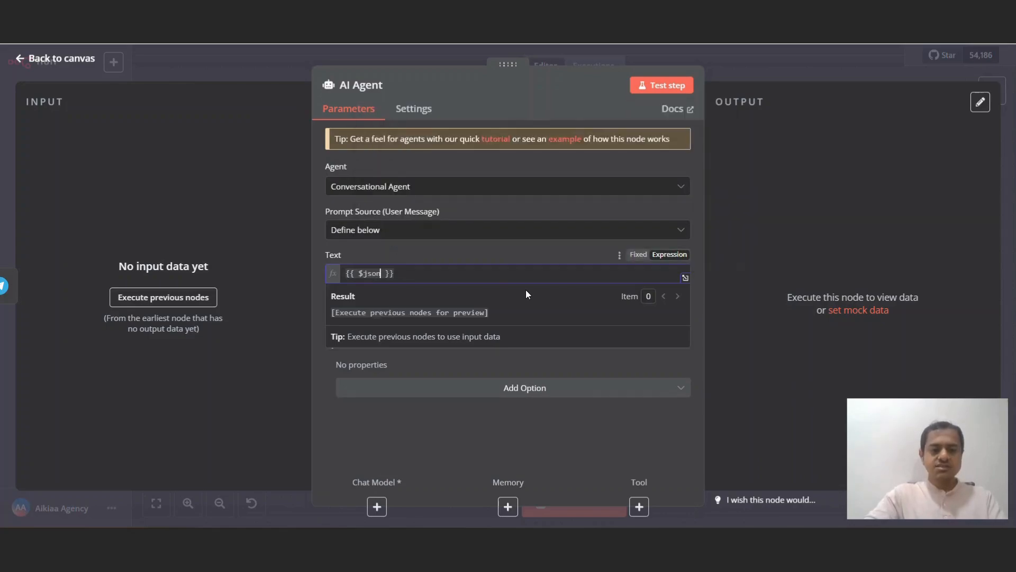
type(".messa")
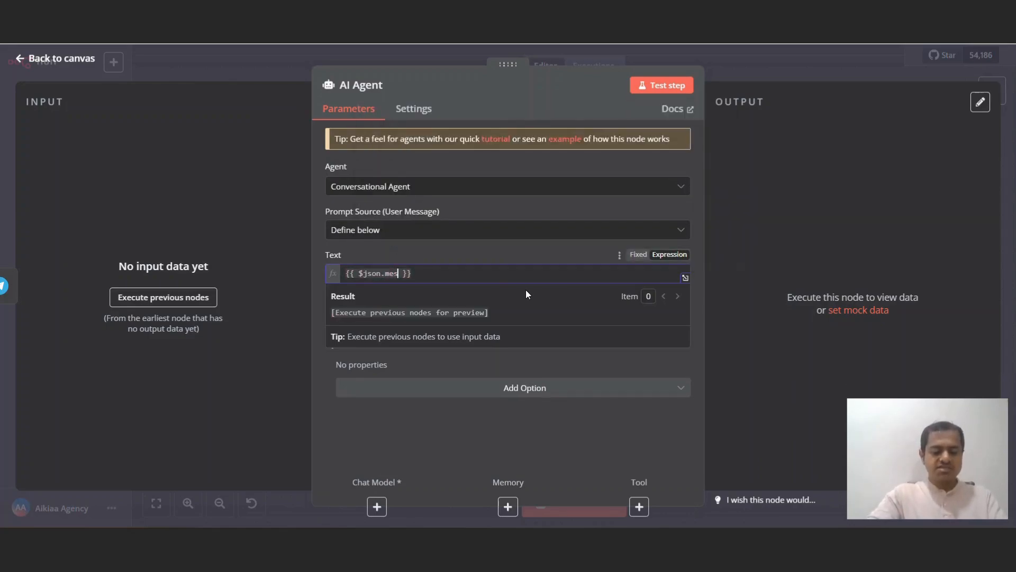
type("ge.chat")
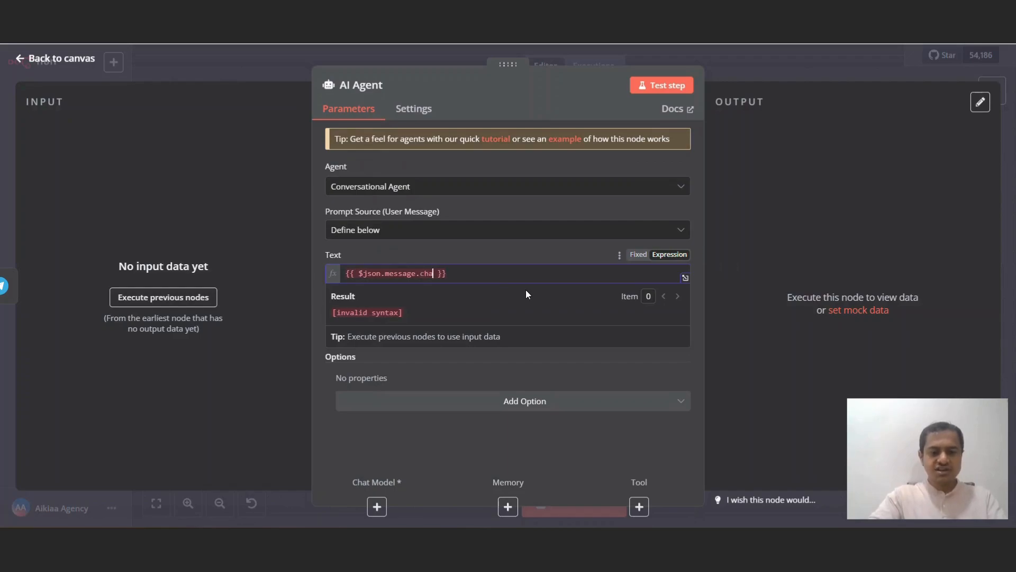
type(".is")
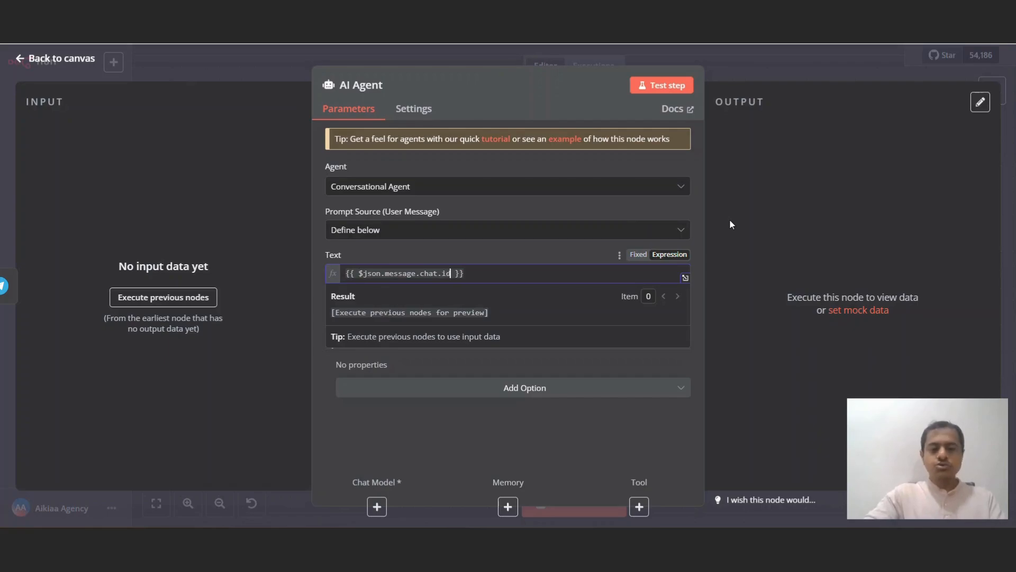
key("BackSpace")
key("BackSpace")
key("BackSpace")
key("BackSpace")
key("BackSpace")
key("BackSpace")
key("BackSpace")
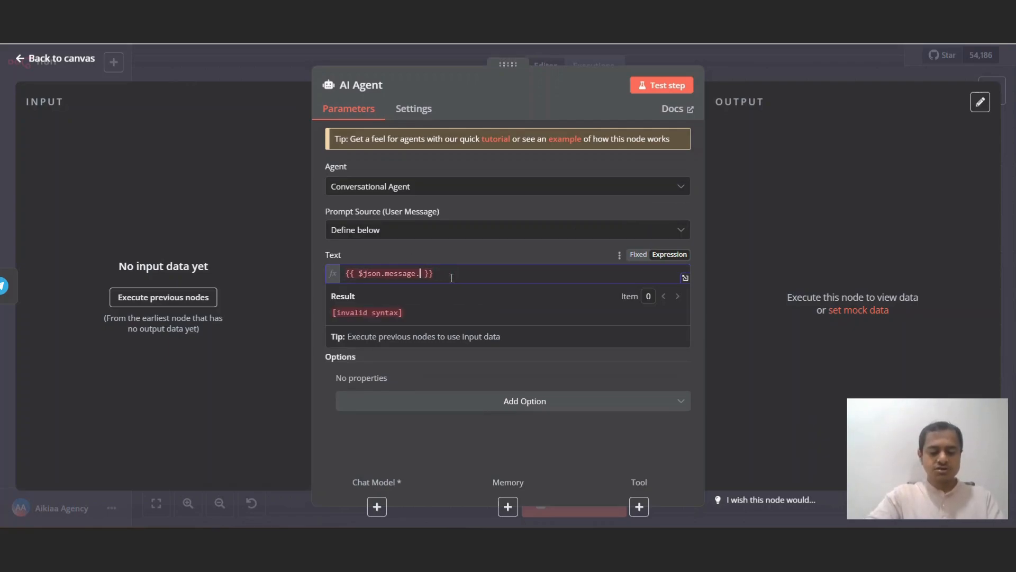
type("chat.")
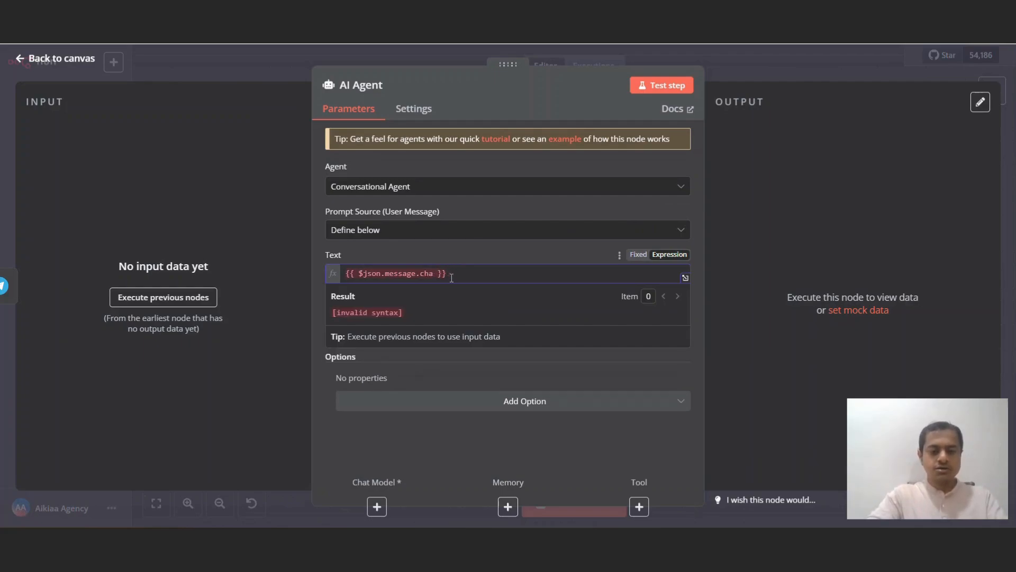
key("BackSpace")
key("BackSpace")
key("BackSpace")
type("text")
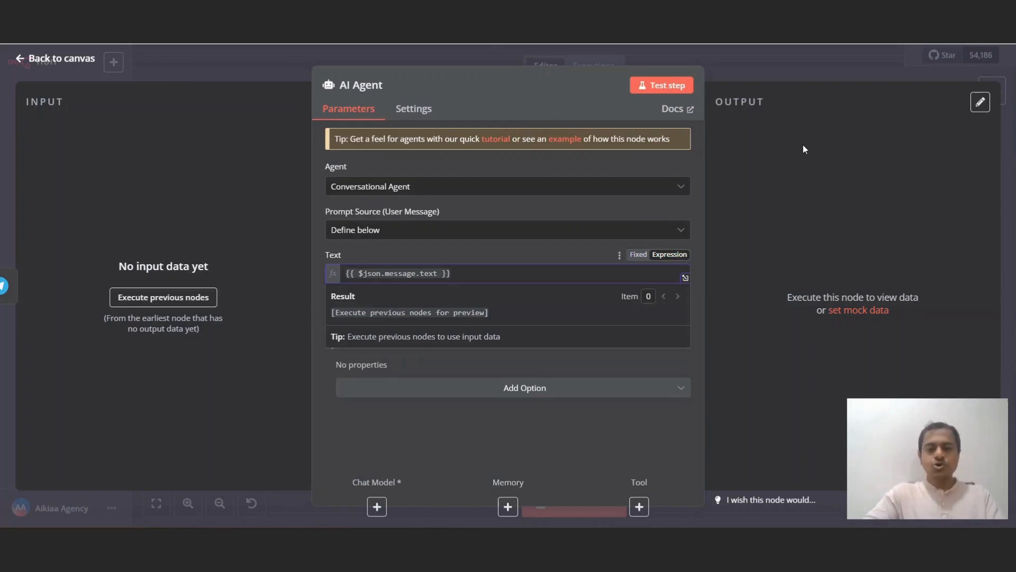
left_click(803, 75)
Step: Attach an OpenAI Chat Model using gpt-4o-mini to the AI Agent, then reopen the agent
scroll(789, 253, "right", 3)
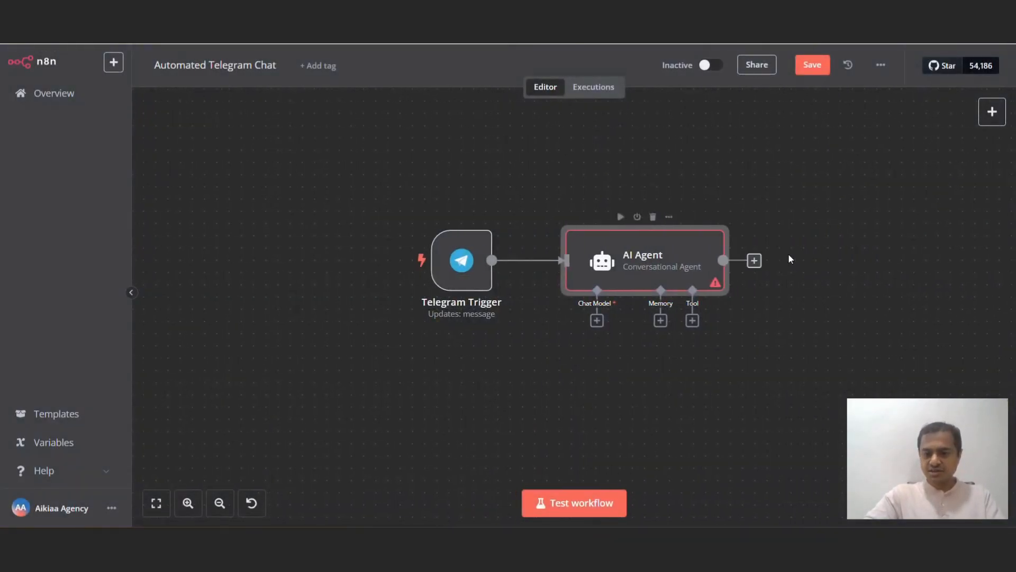
left_click(555, 321)
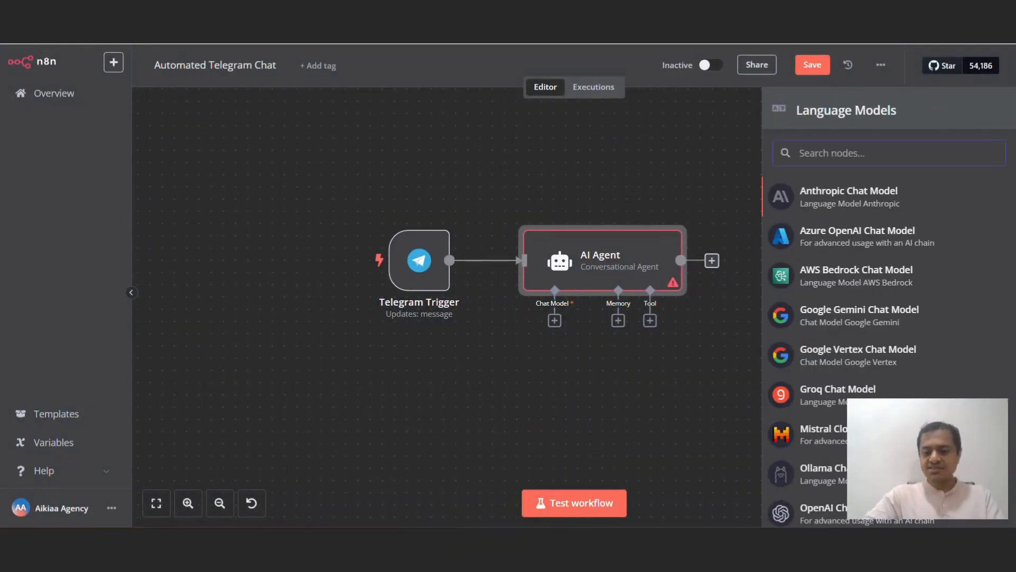
left_click(795, 519)
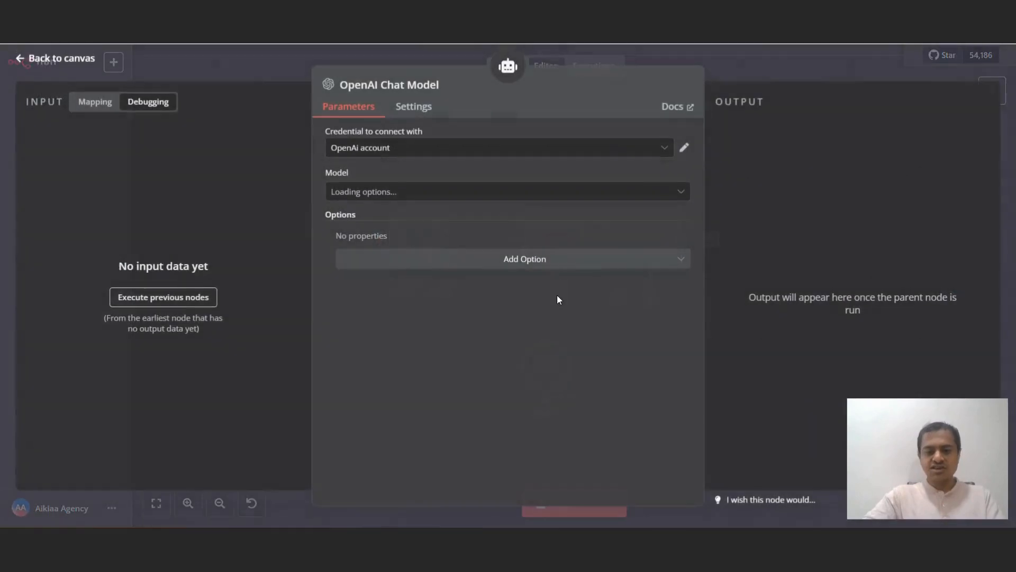
double_click(398, 244)
left_click(401, 257)
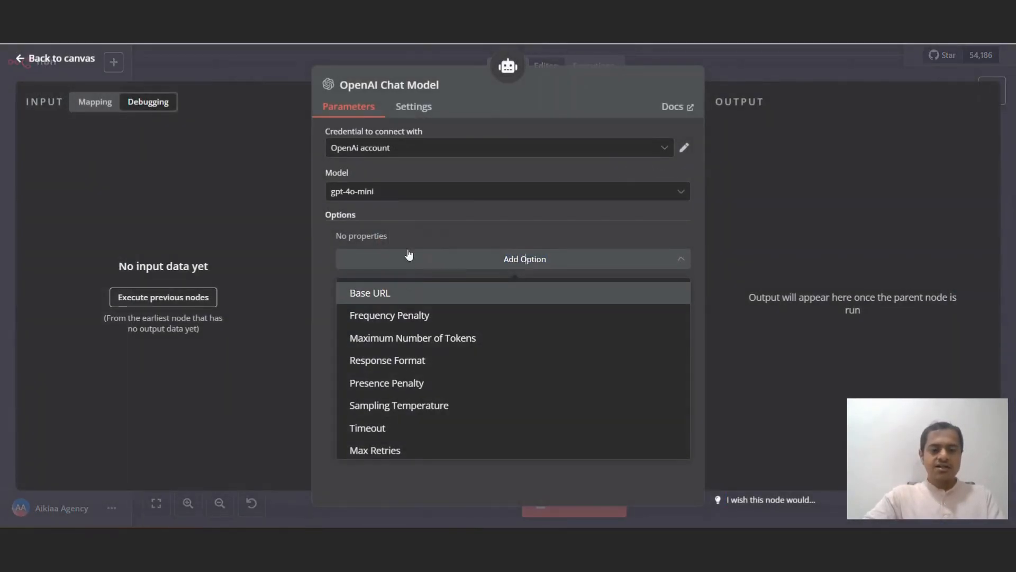
left_click(405, 202)
left_click(404, 202)
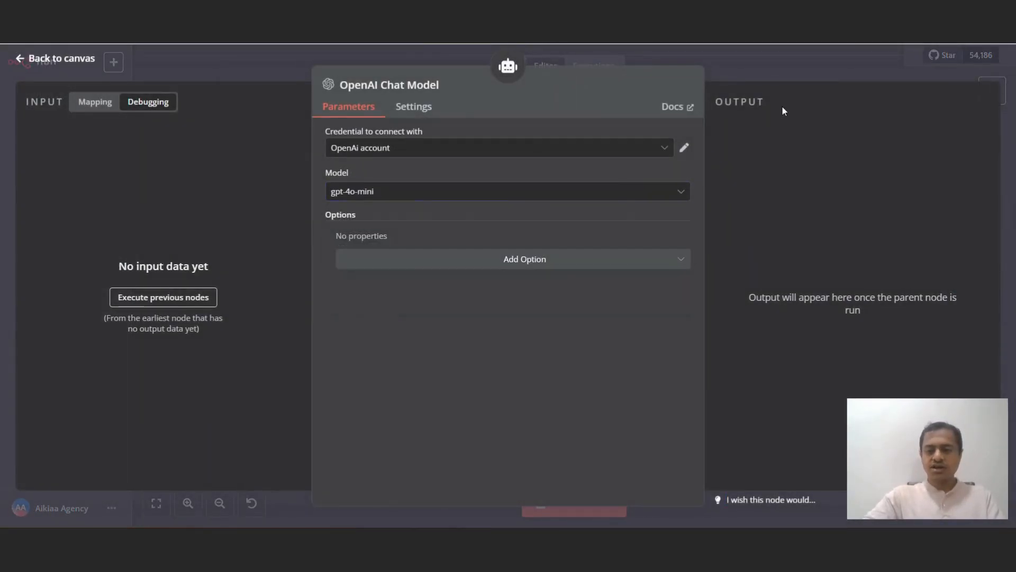
left_click(810, 81)
double_click(603, 249)
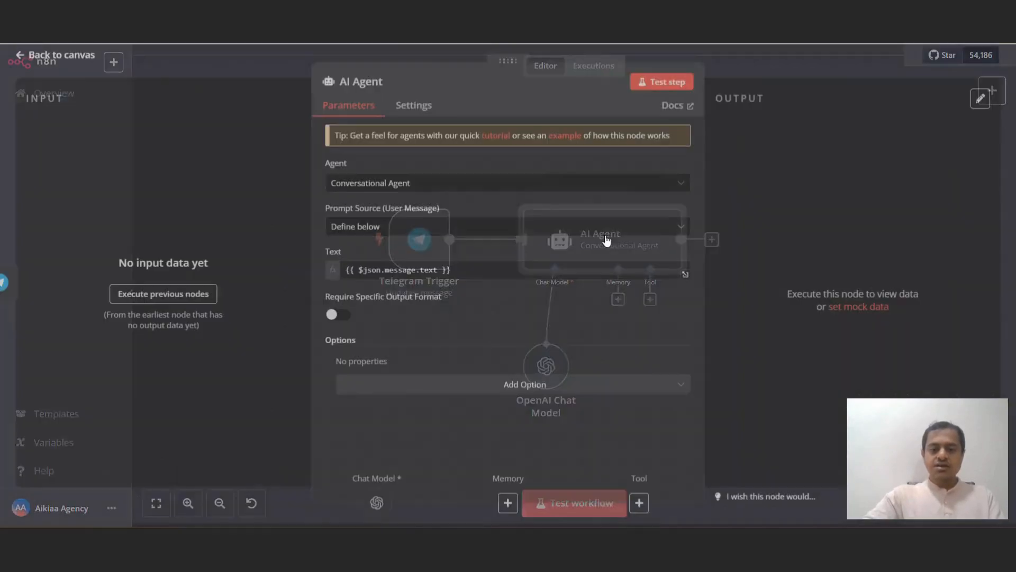
Step: Add a System Message option to the AI Agent and clear its default text
left_click(418, 391)
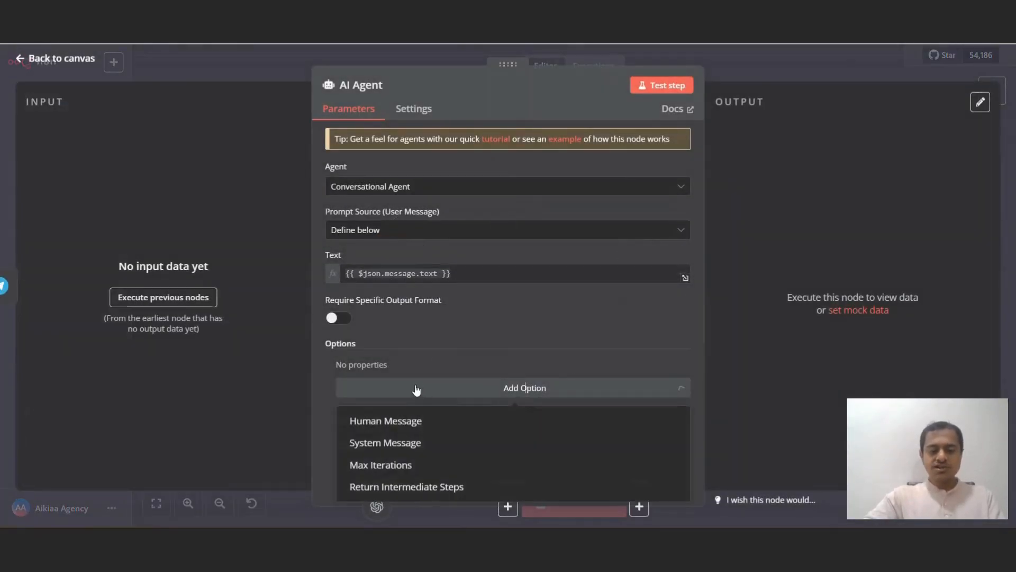
left_click(397, 444)
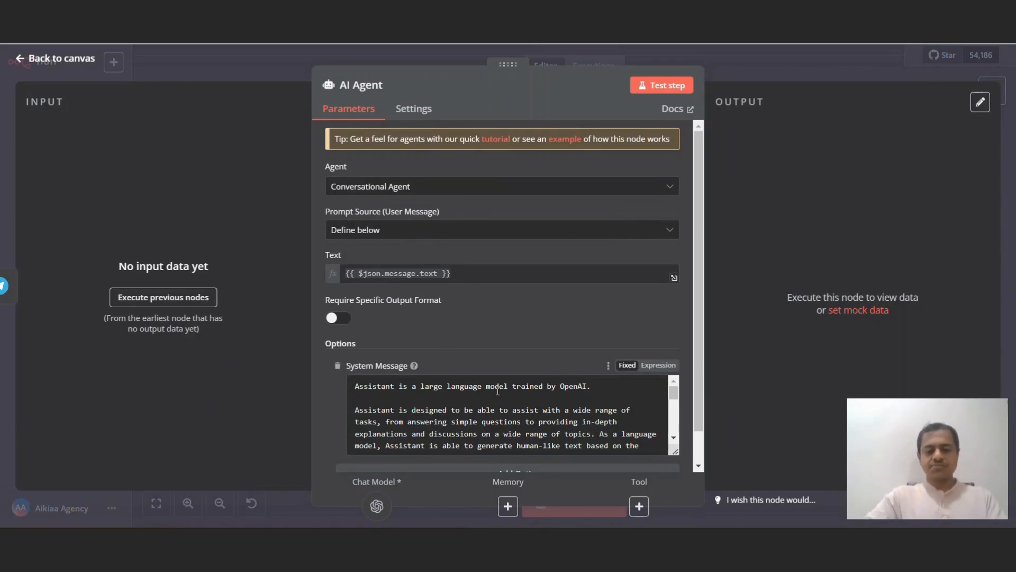
scroll(499, 392, "down", 3)
scroll(500, 392, "up", 3)
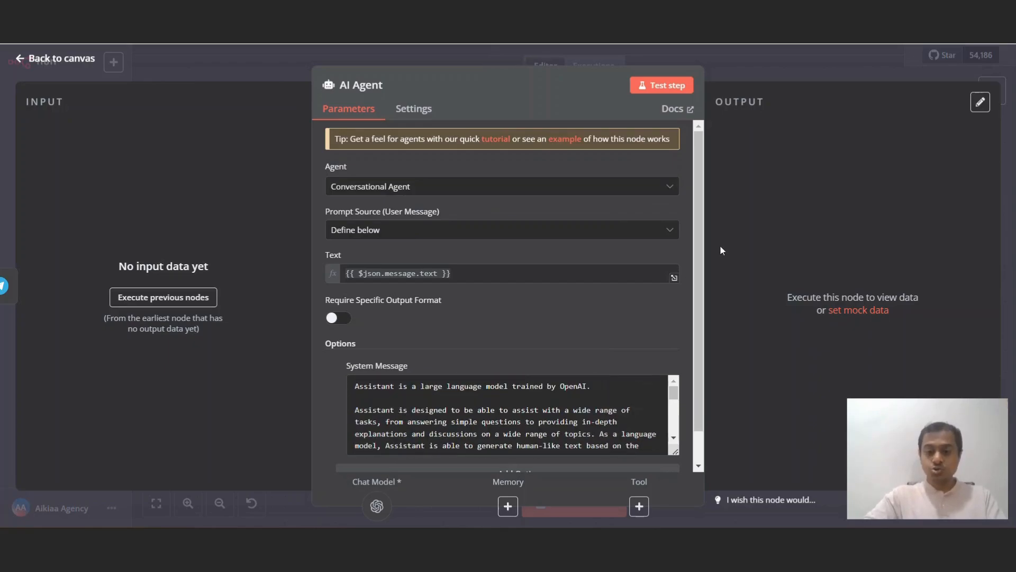
scroll(614, 288, "down", 1)
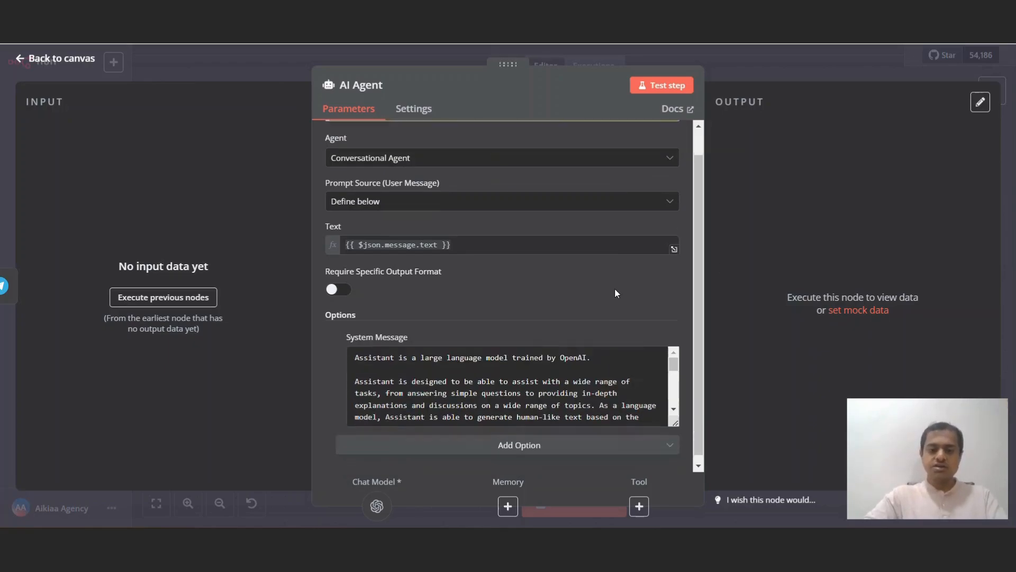
left_click(502, 369)
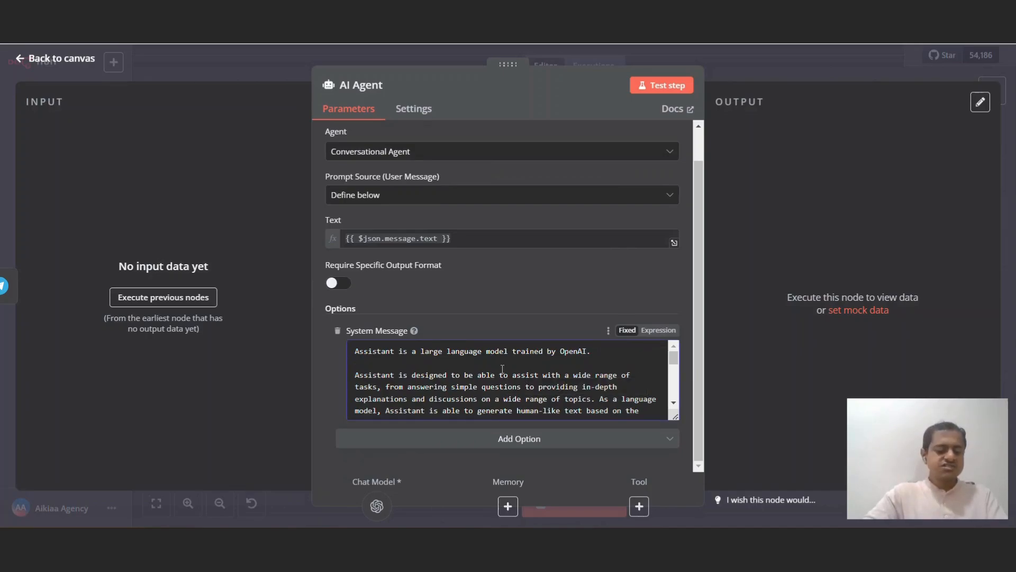
key("ctrl+a")
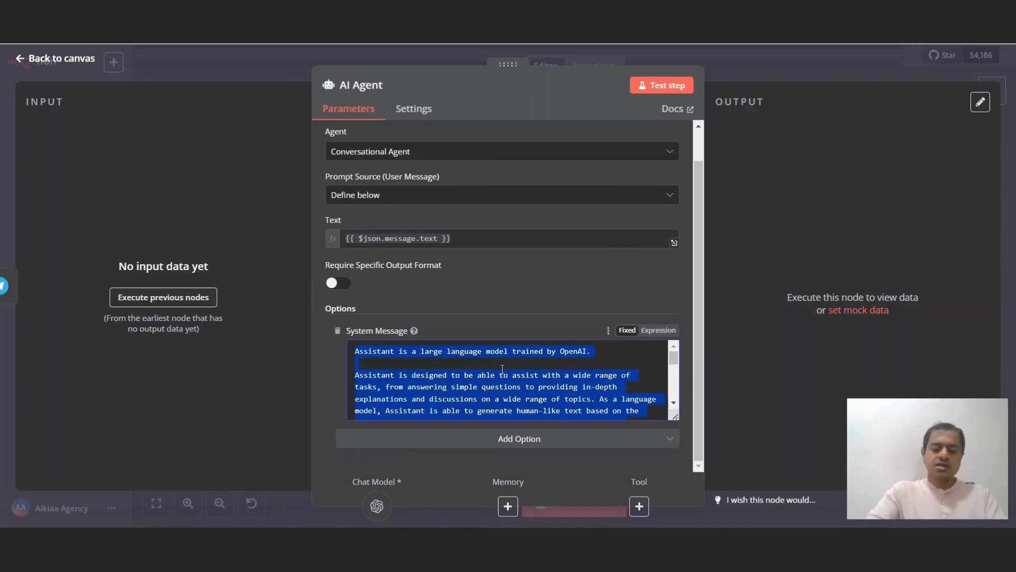
key("BackSpace")
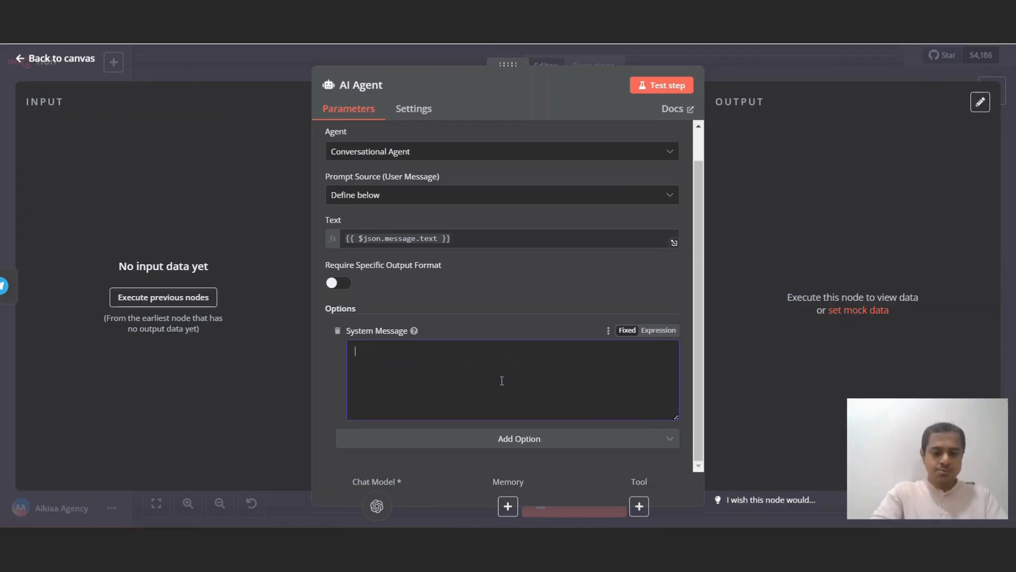
Step: Describe Aikiaa Automation Agency's chatbots, RAG bots, AI Agents and consultancy in the system message
type("Aikiaa")
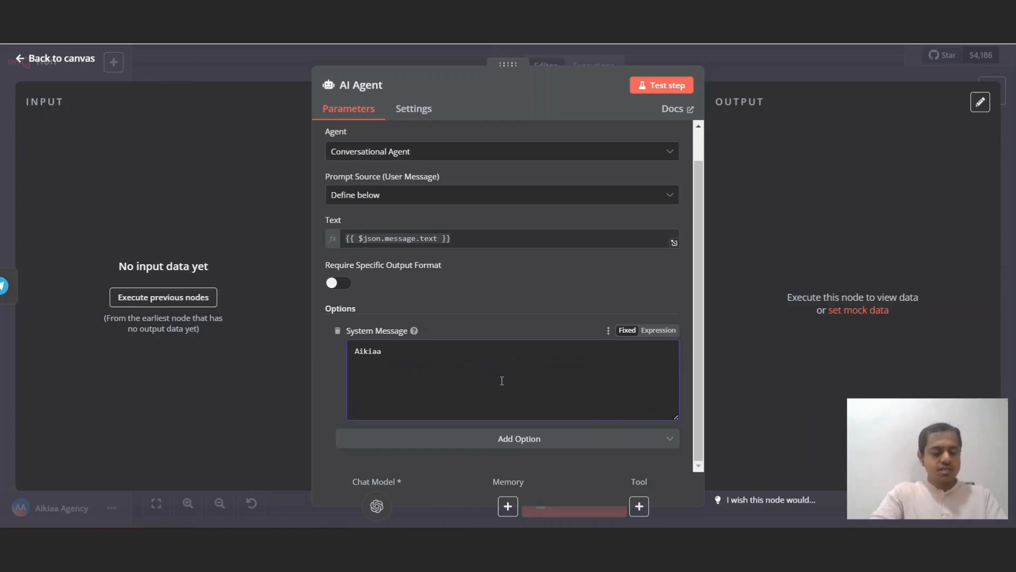
type(" Automation ")
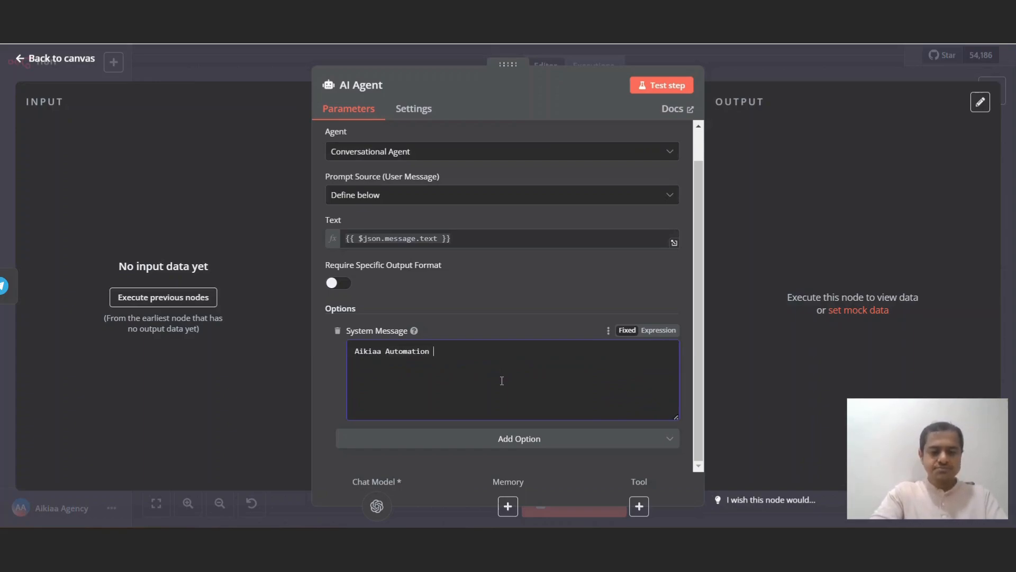
type("Agency is an ")
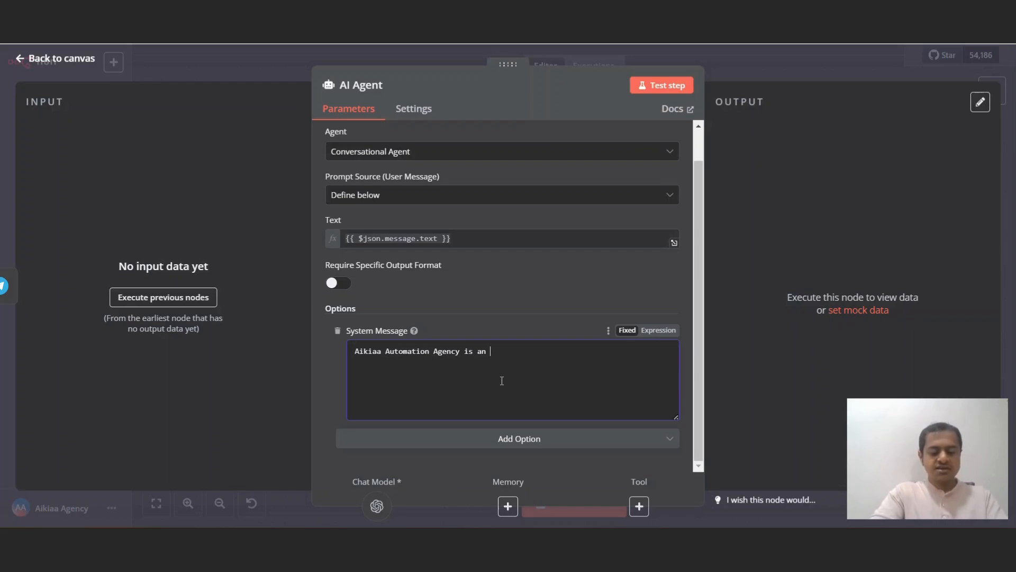
type("AI Automation Agen")
type("cy ")
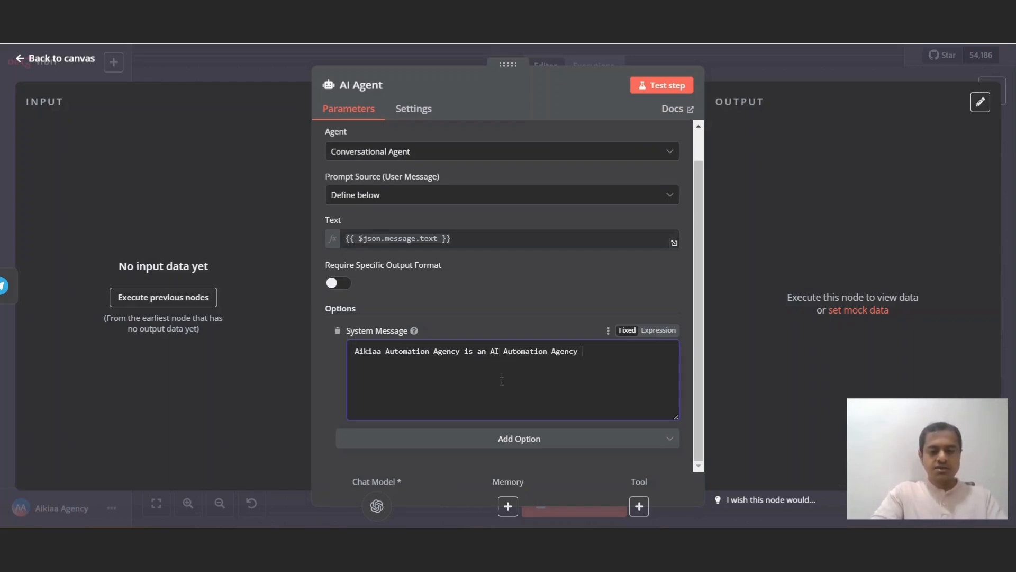
type("that he")
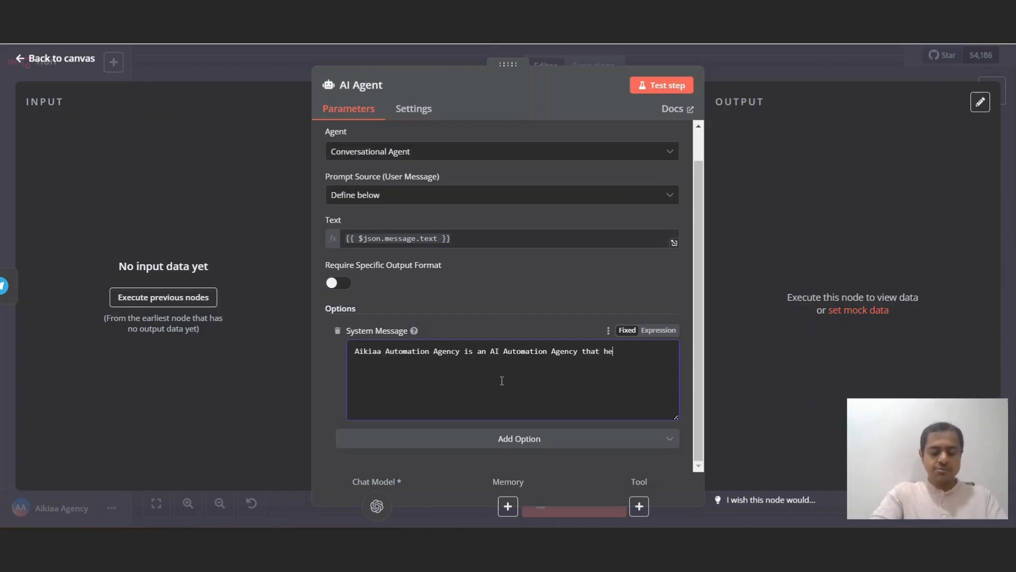
type("lps SMEs ")
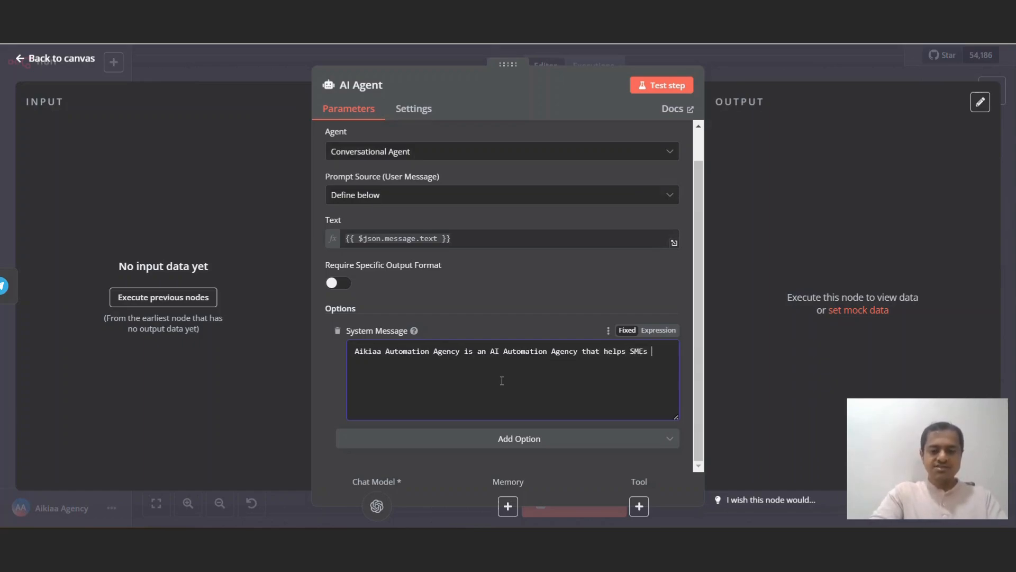
type("with busienss")
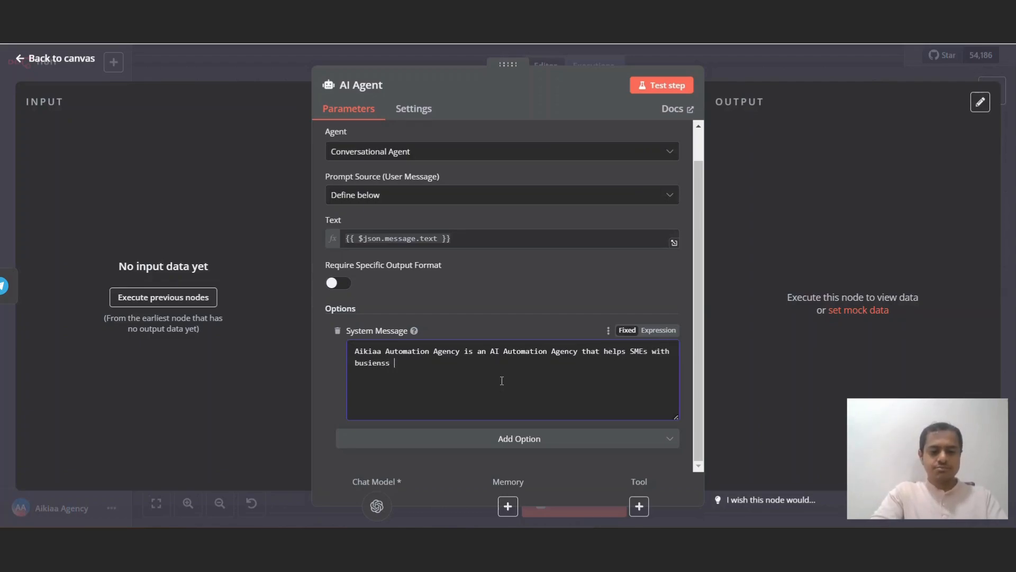
key("BackSpace")
key("BackSpace")
key("BackSpace")
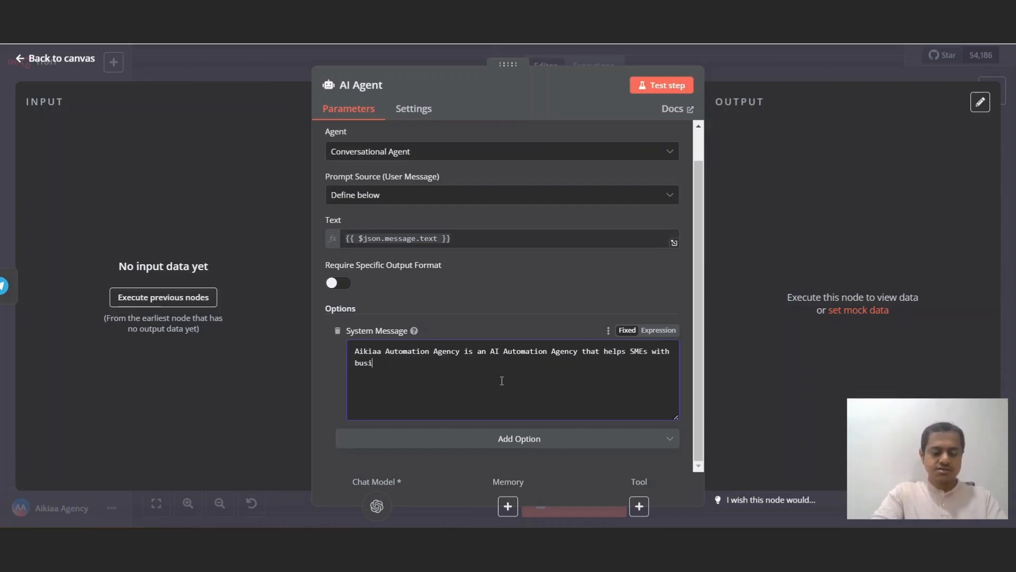
type("nesss ")
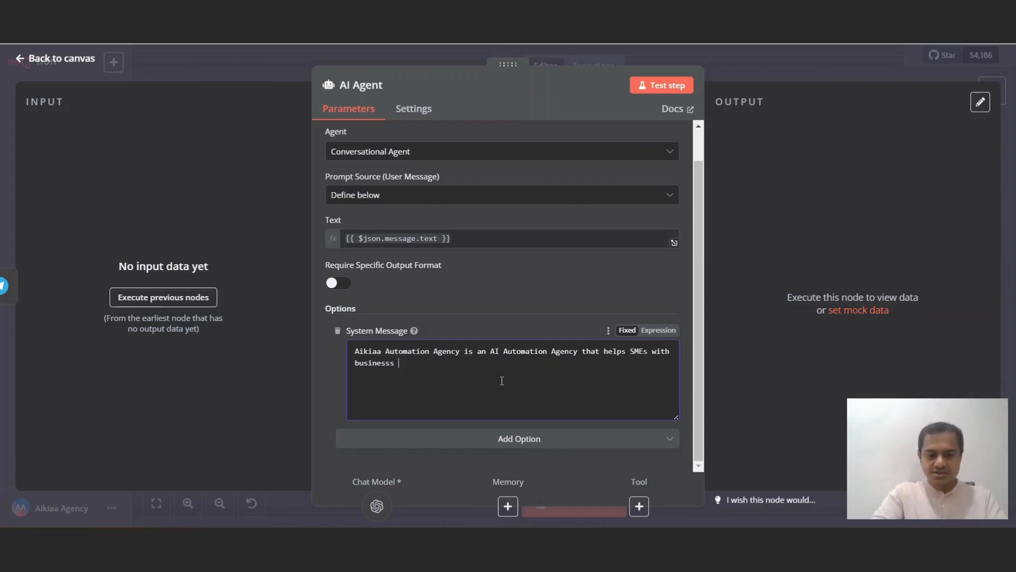
key("BackSpace")
key("BackSpace")
type(" pro")
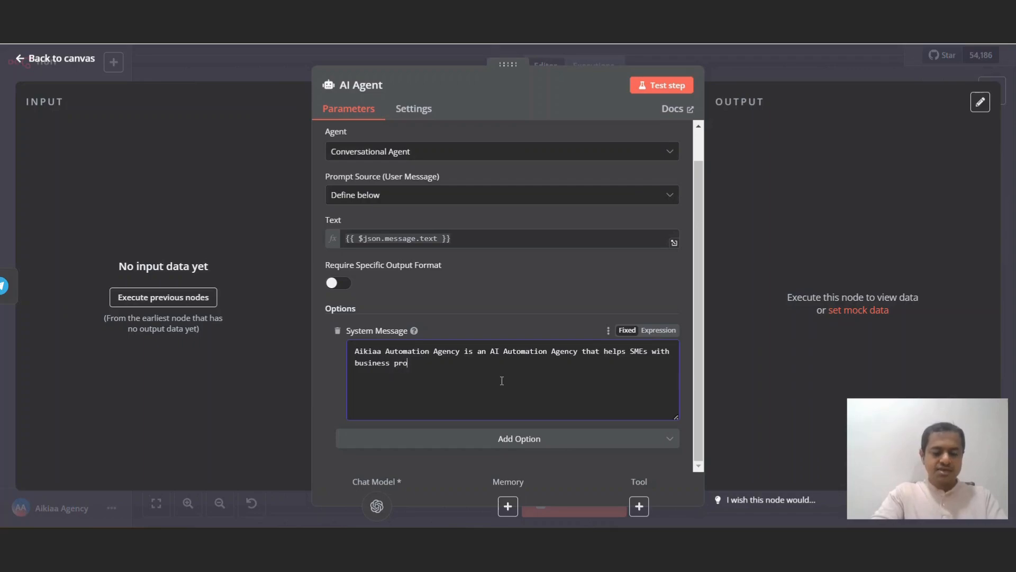
type("cess Auto")
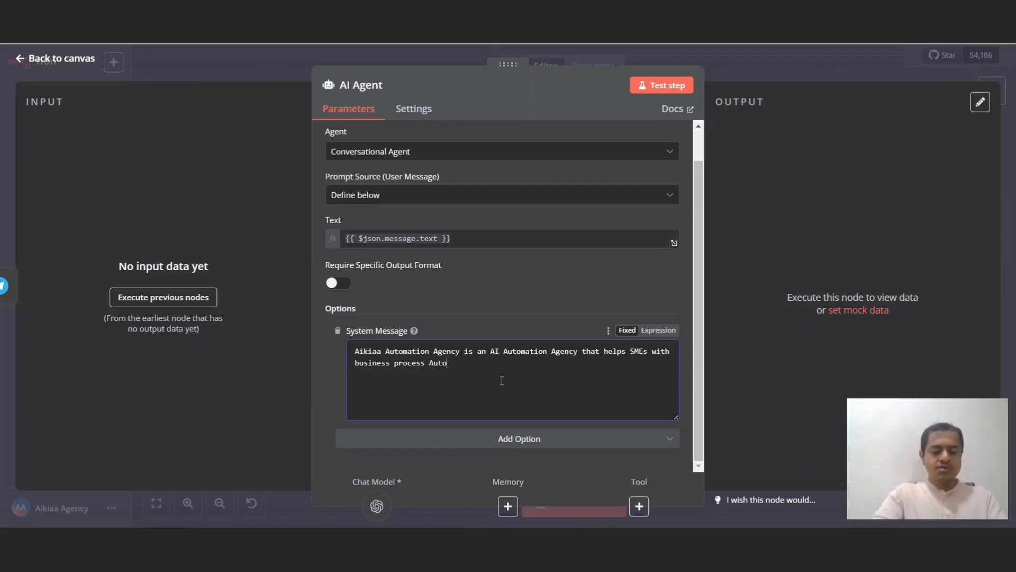
type("mation")
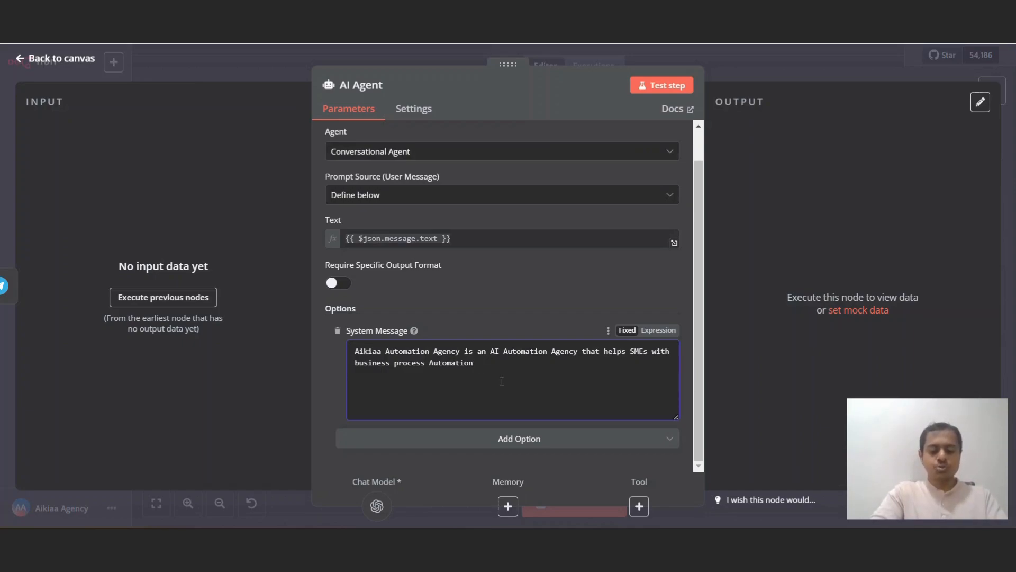
type("sWith t")
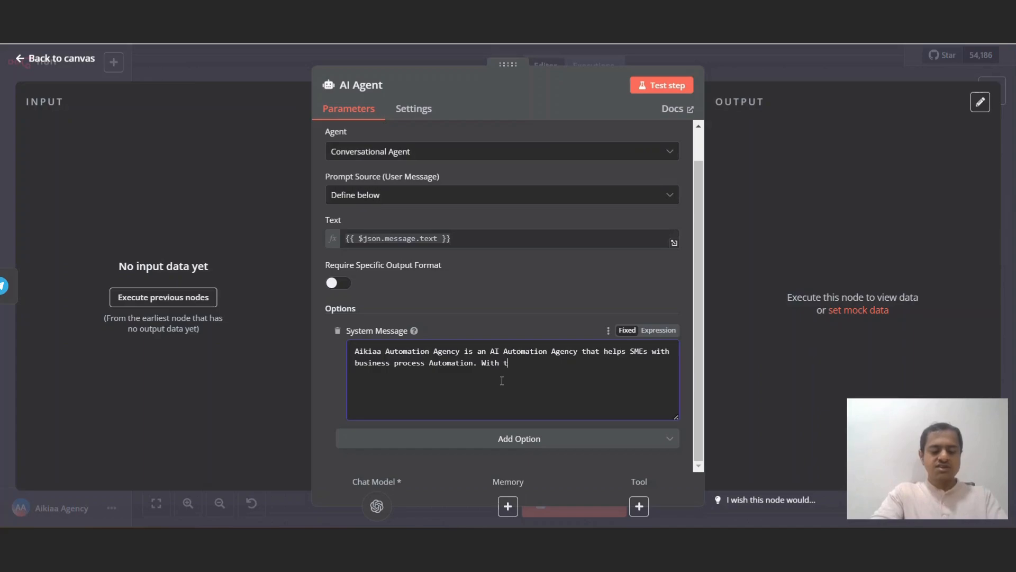
type("heir tools")
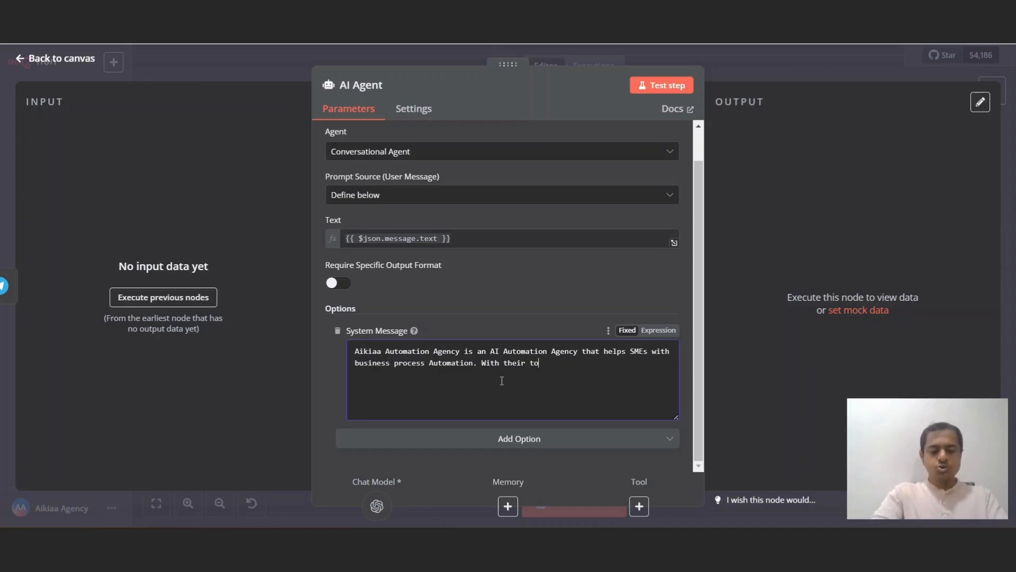
type("in")
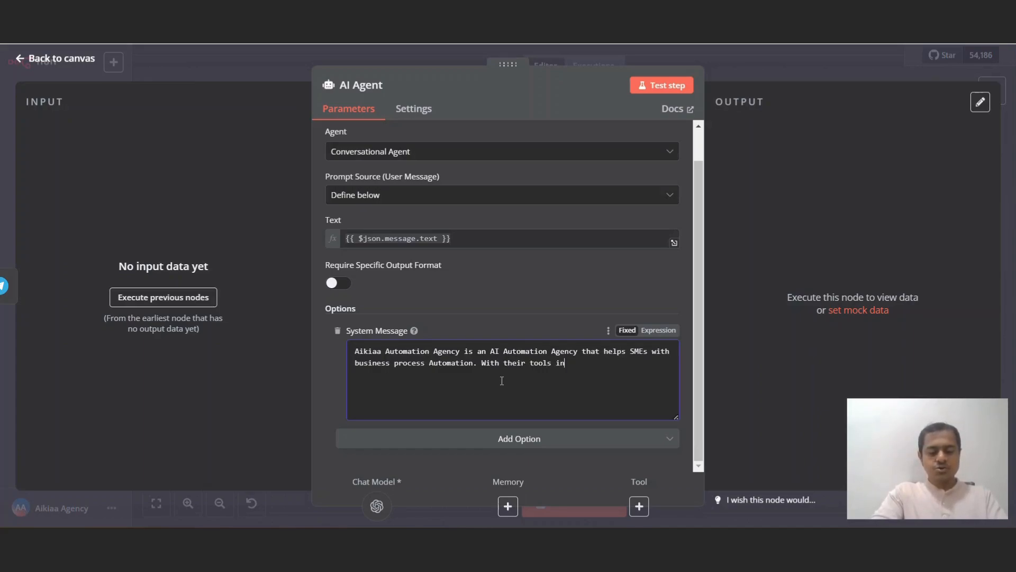
type("cluding chatbots")
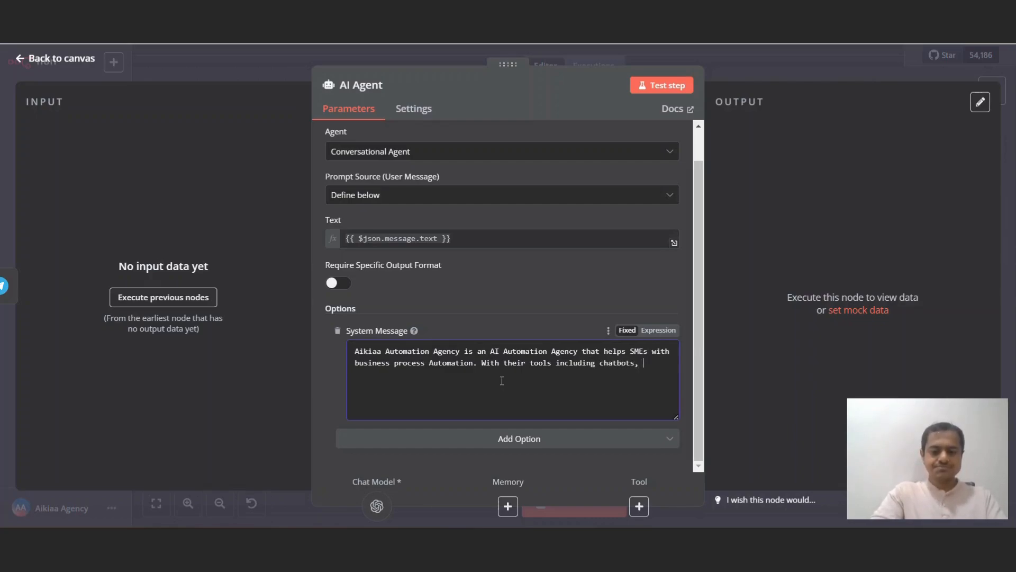
type(", RAG")
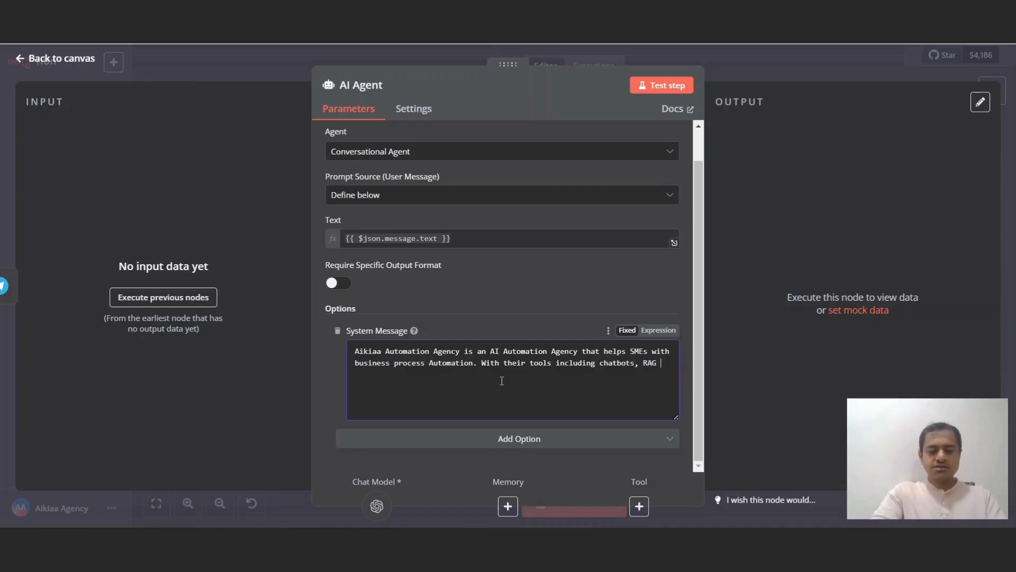
type(" bot")
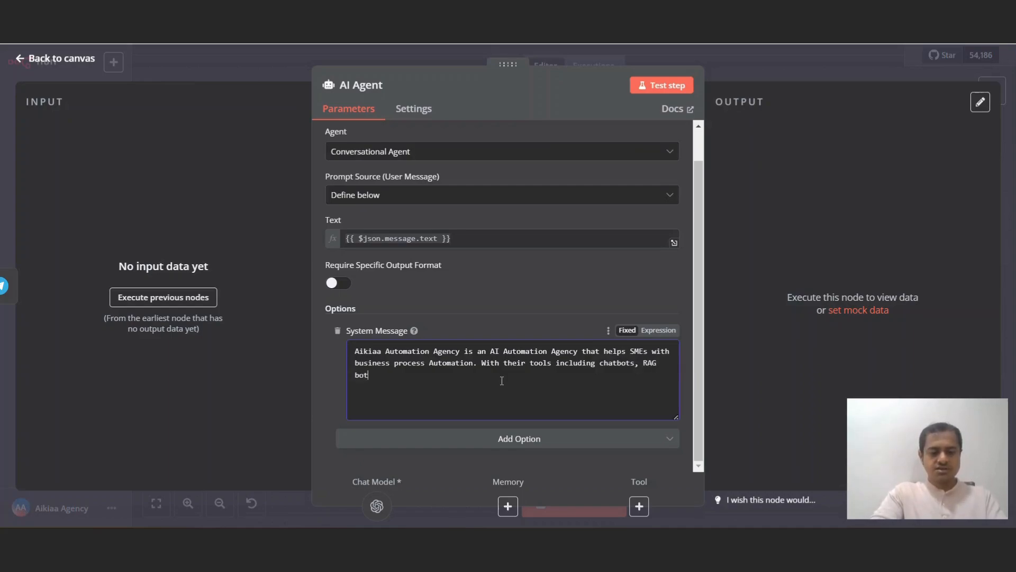
type("s,")
key("BackSpace")
type(", AI ")
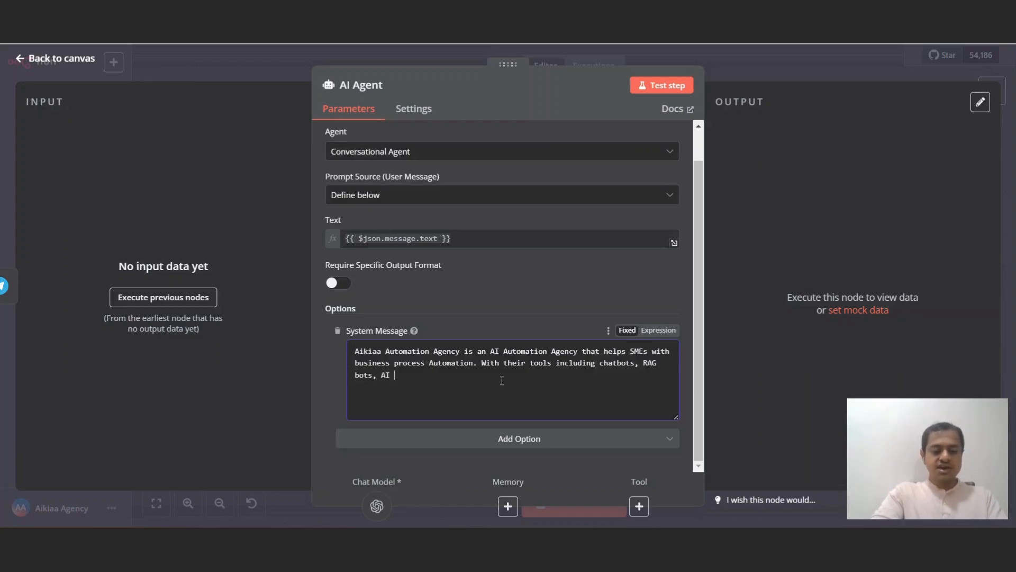
type("Agents")
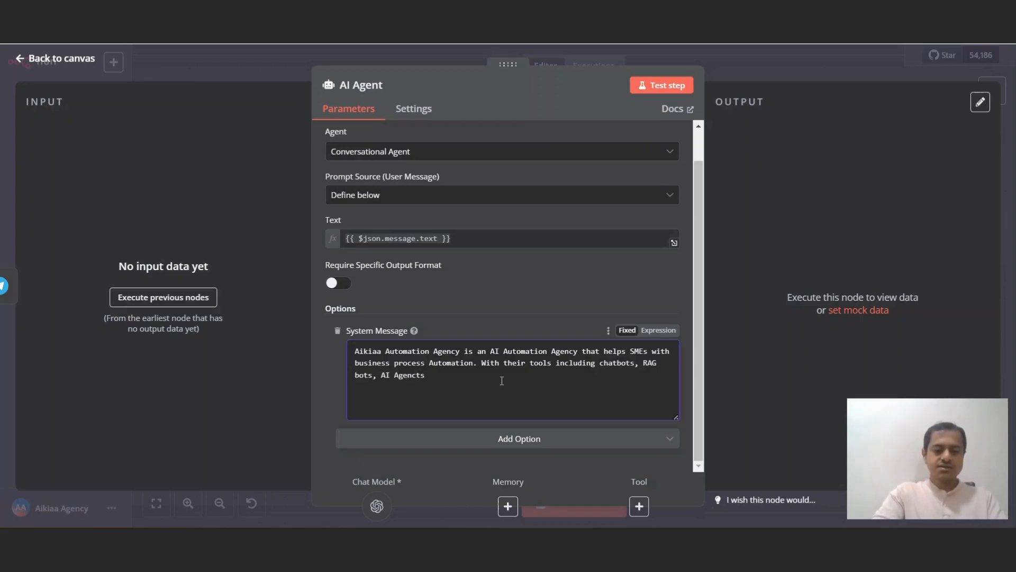
key("BackSpace")
key("BackSpace")
type("c")
key("BackSpace")
type("ts.")
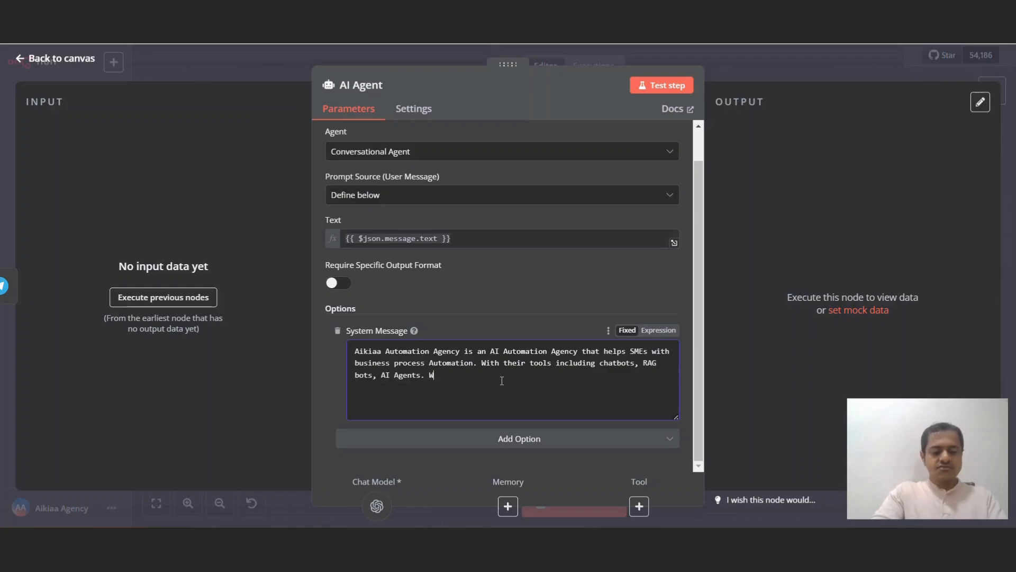
type(" We provide b")
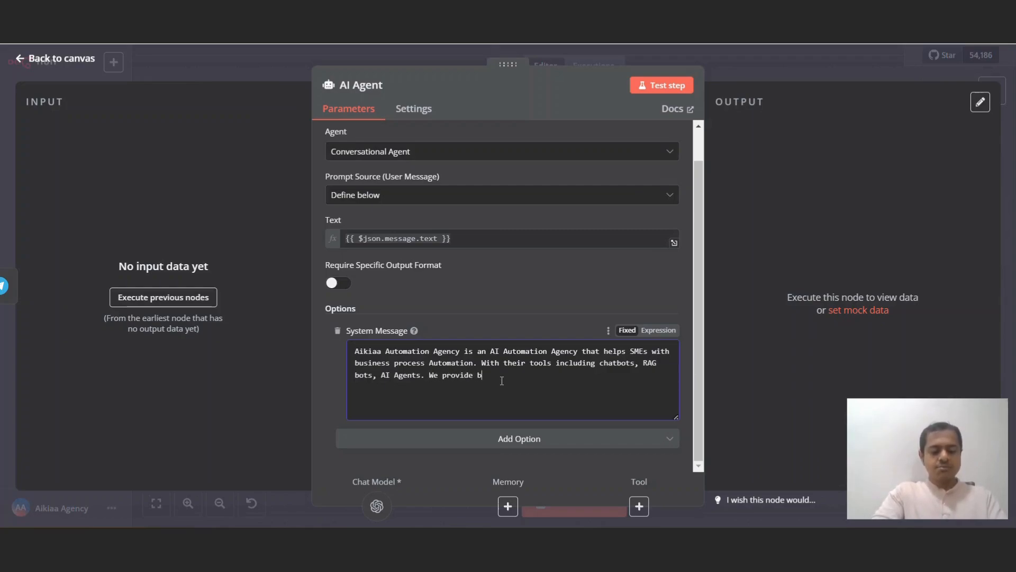
type("usiness aut")
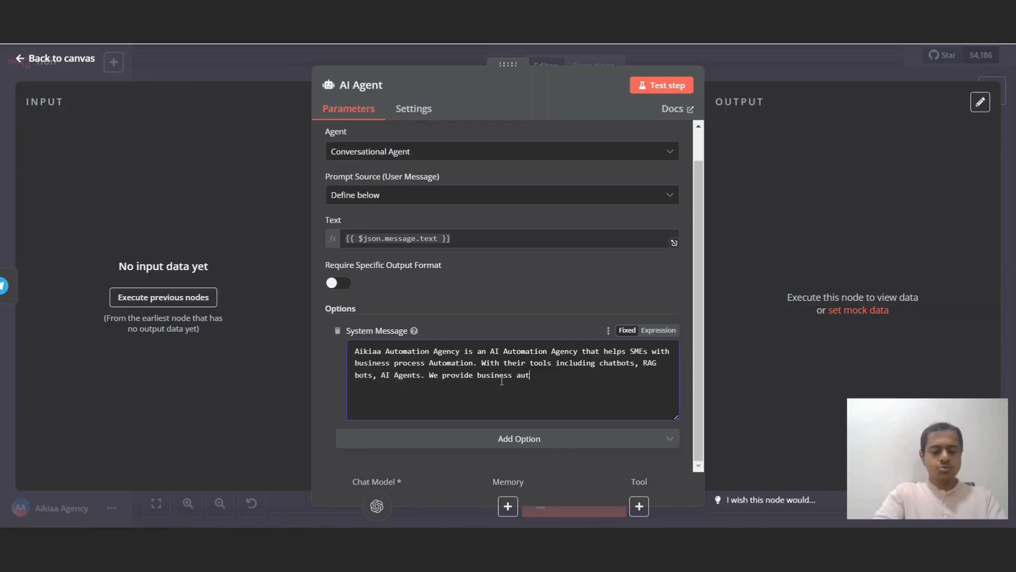
type("omation consultancy")
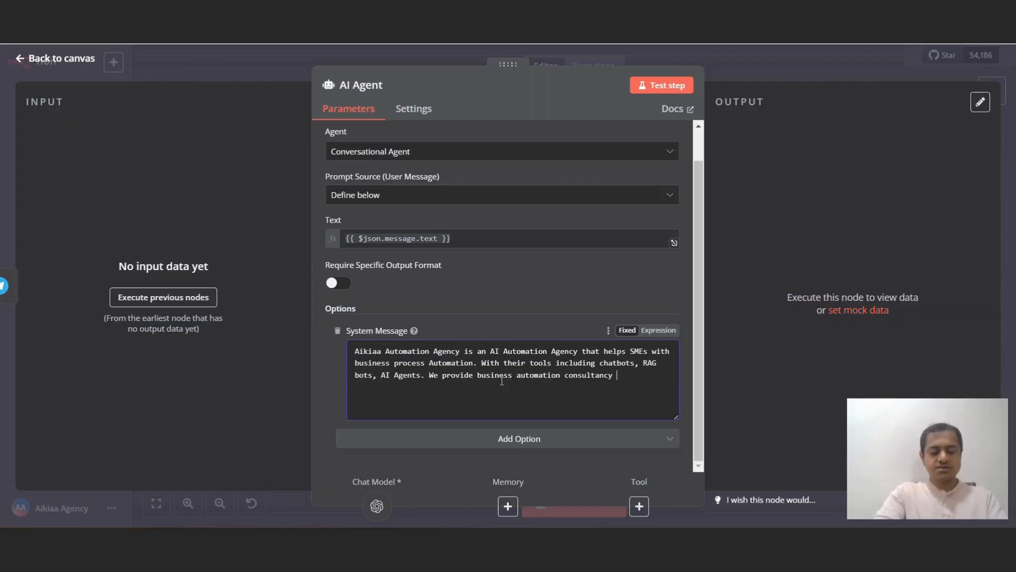
type(" .")
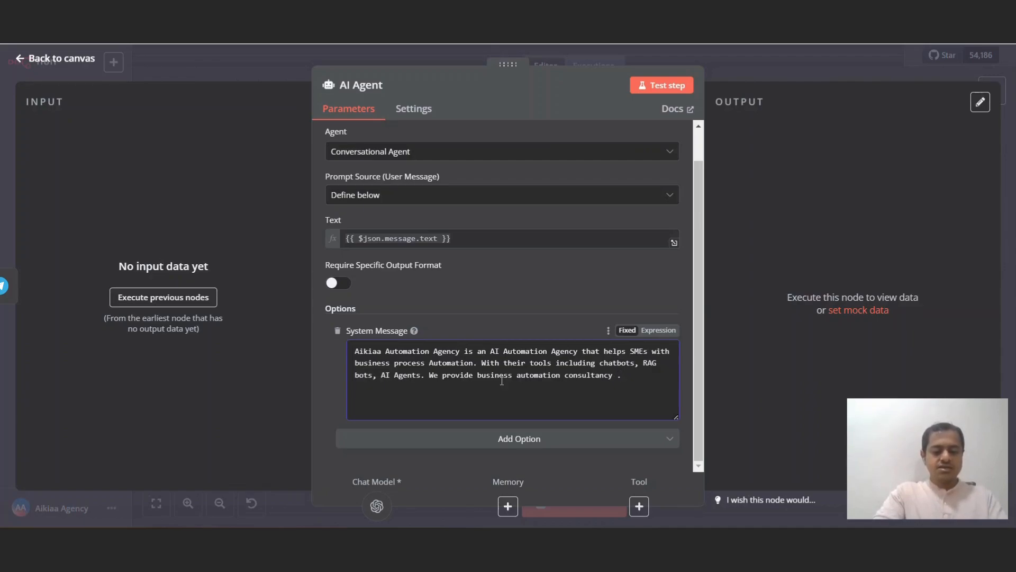
Step: Add a new 'Contact us on' line followed by the agency's contact e-mail
key("Return")
type("Conta")
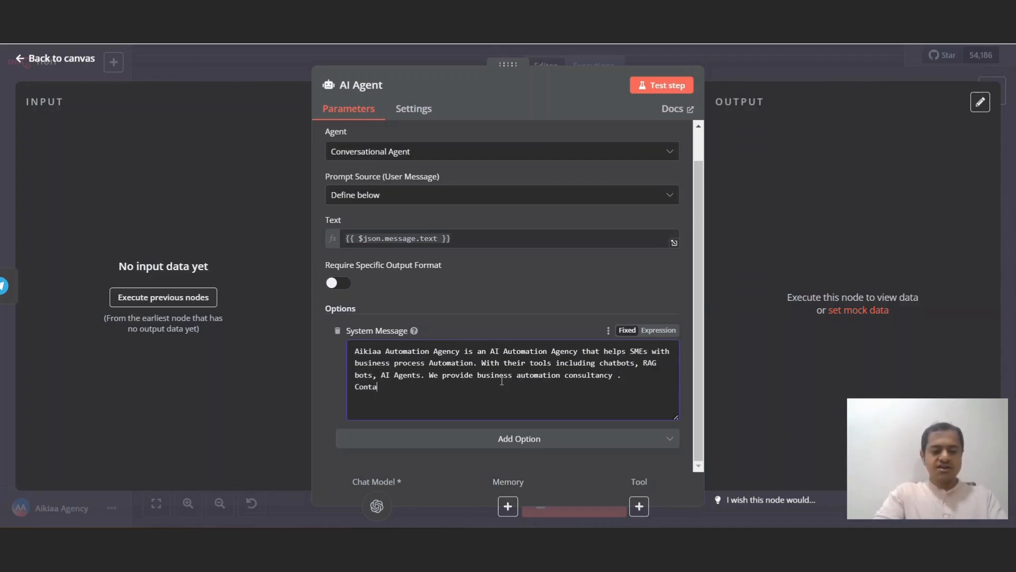
type("ct us on  u")
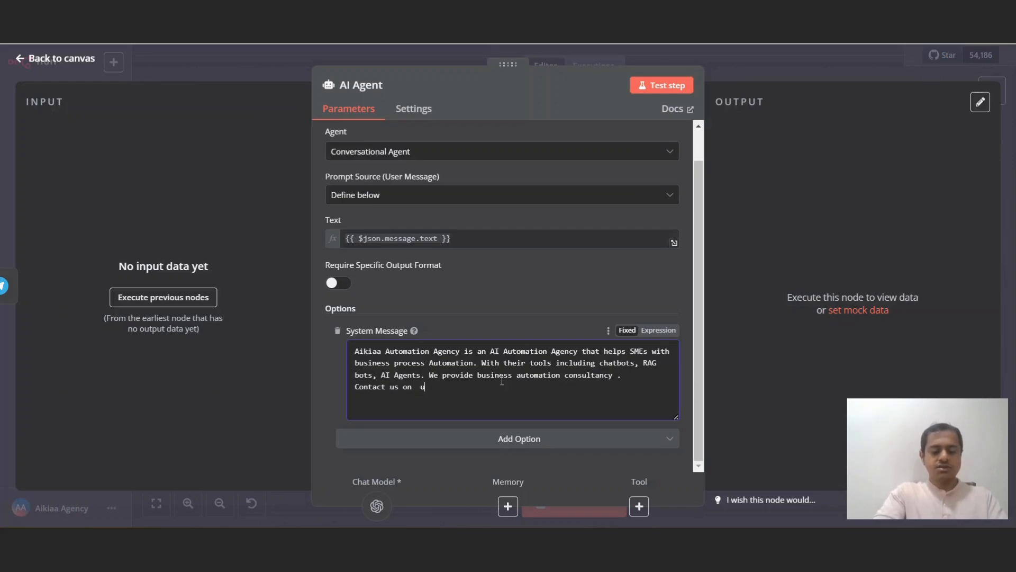
key("BackSpace")
key("BackSpace")
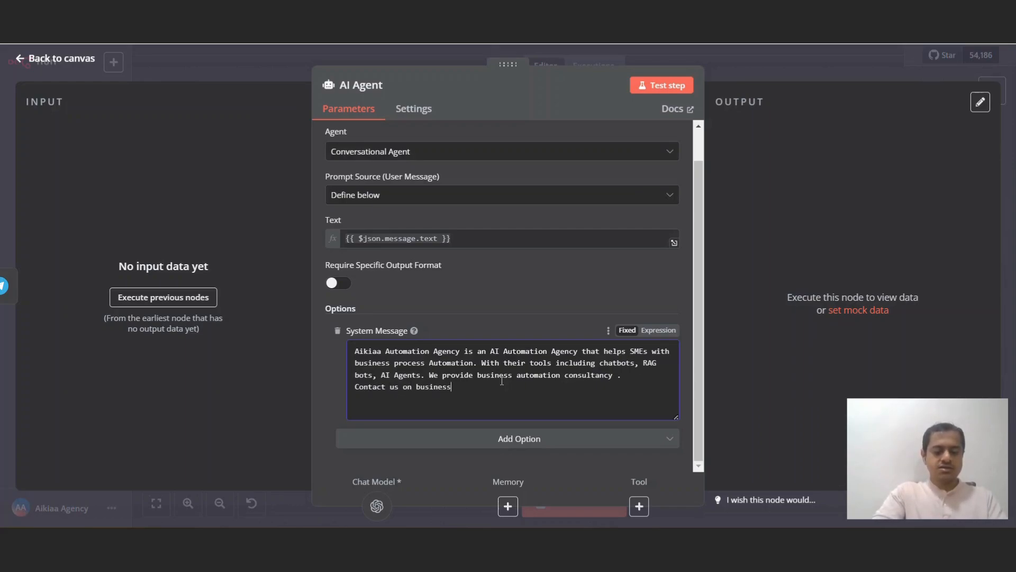
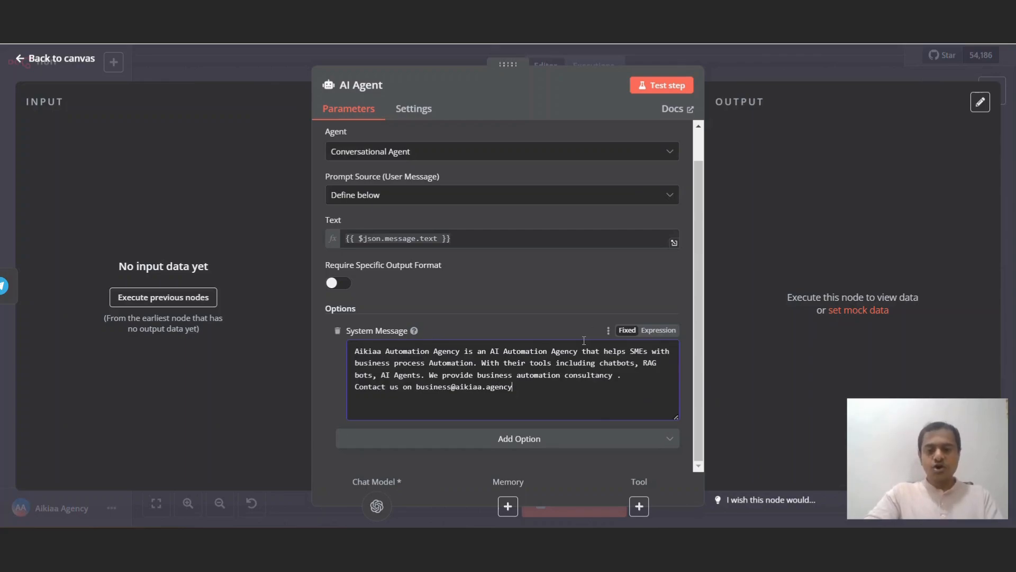
Step: Add a Telegram 'Send a text message' node after the AI Agent
left_click(792, 67)
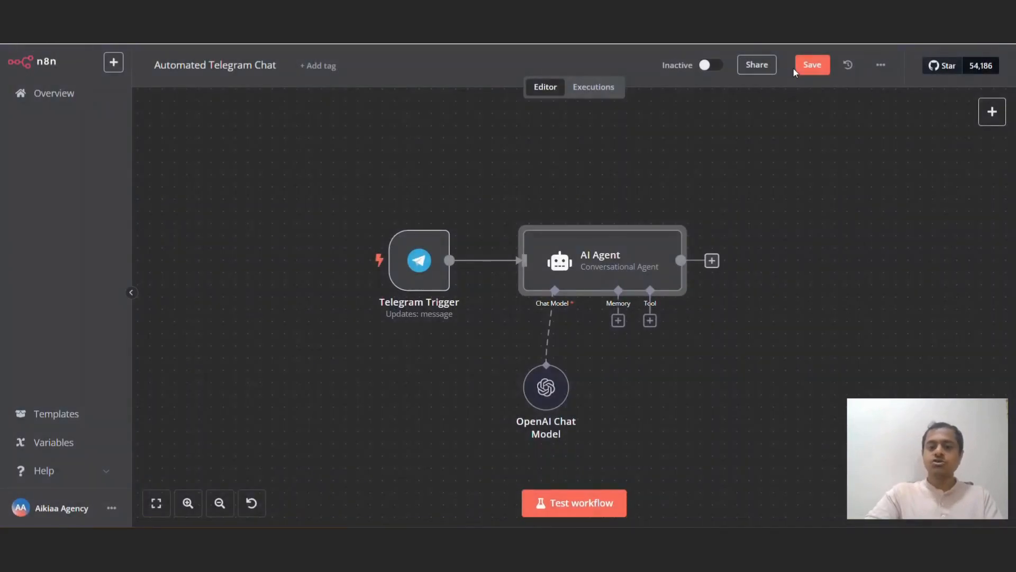
left_click(712, 261)
type("tele")
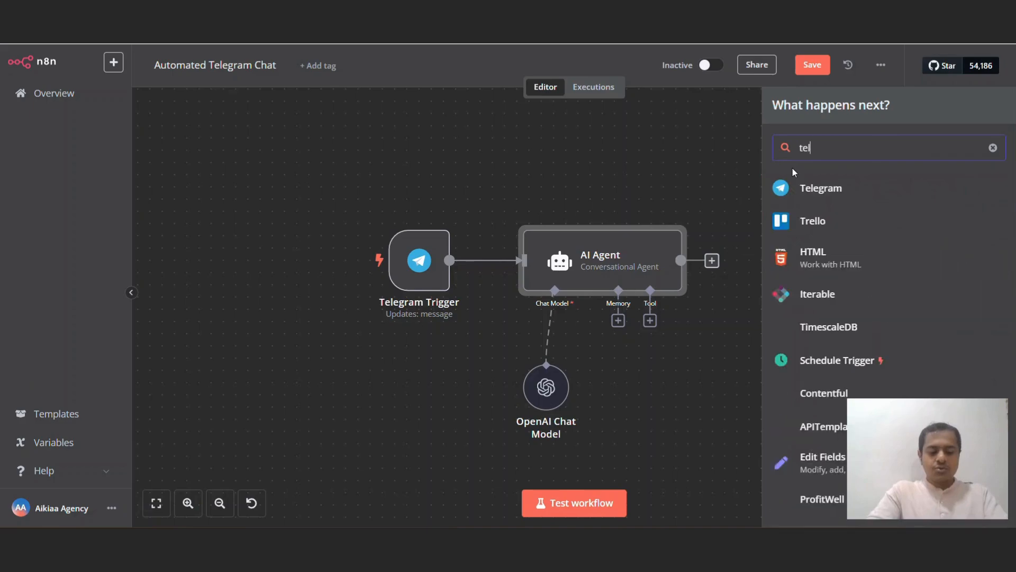
left_click(834, 189)
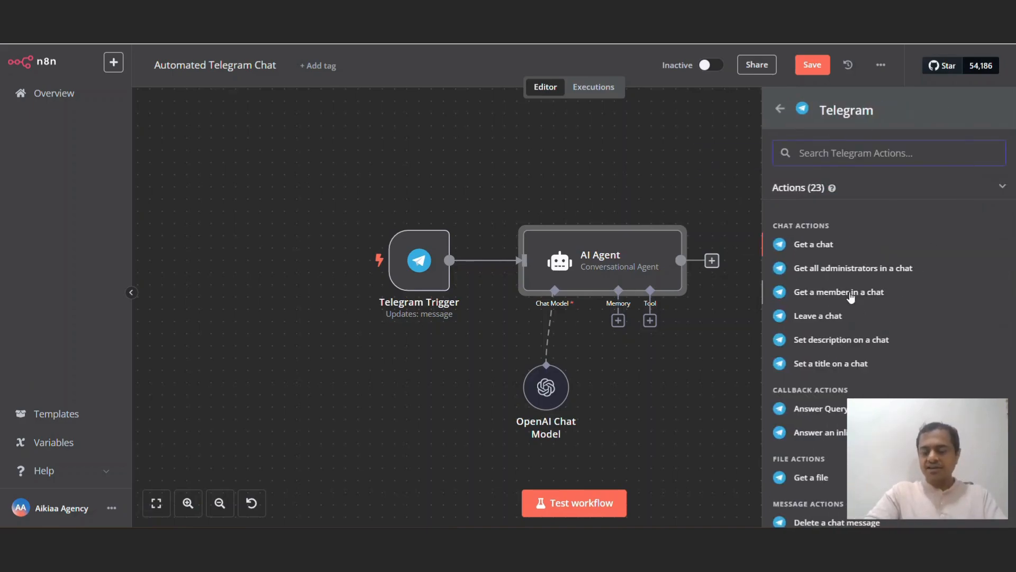
type("send")
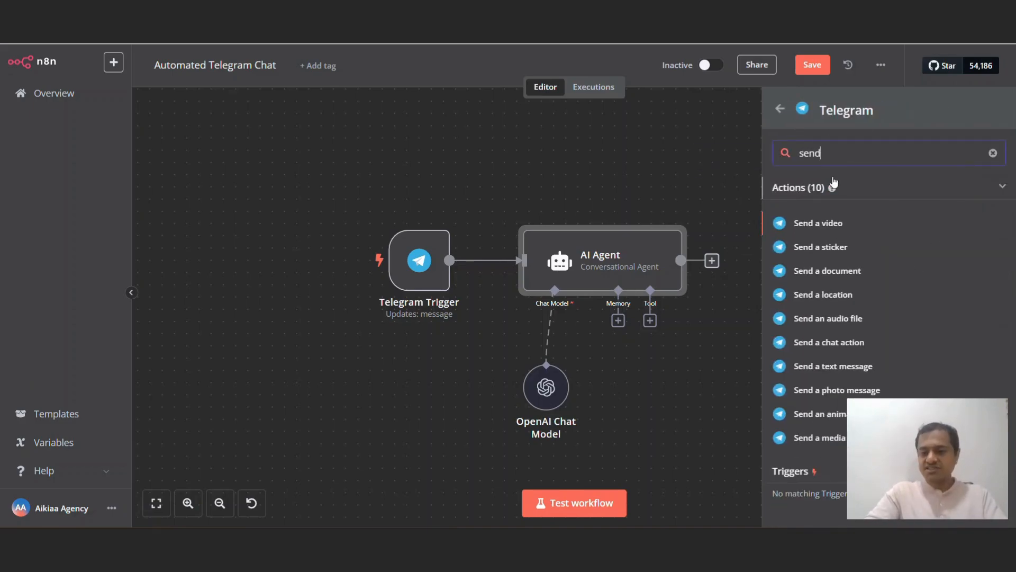
left_click(833, 366)
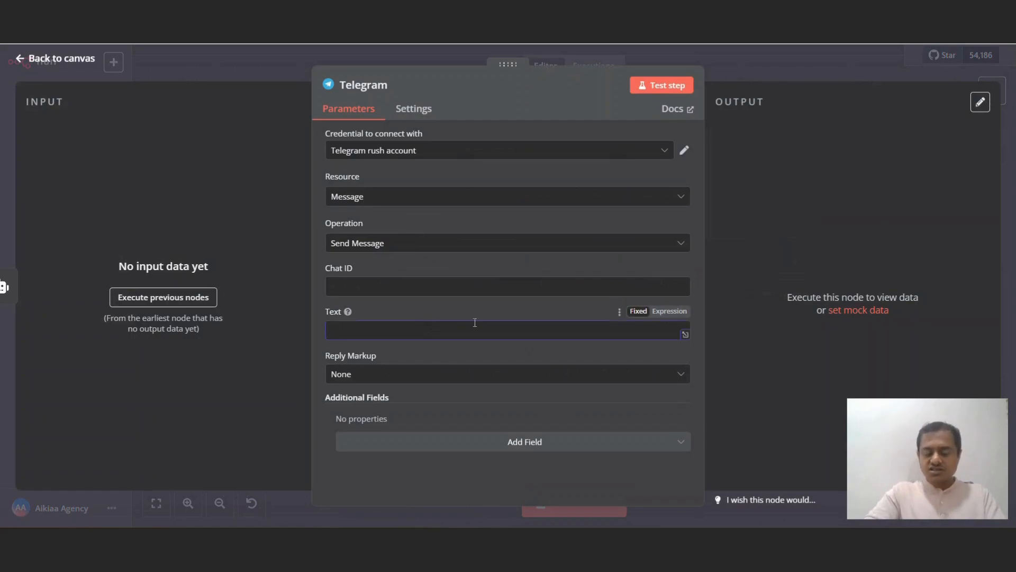
Step: Set Text to {{ $json.text }} and Chat ID to {{ $('Telegram Trigger').all()[0].json.chat.id }}
left_click(669, 312)
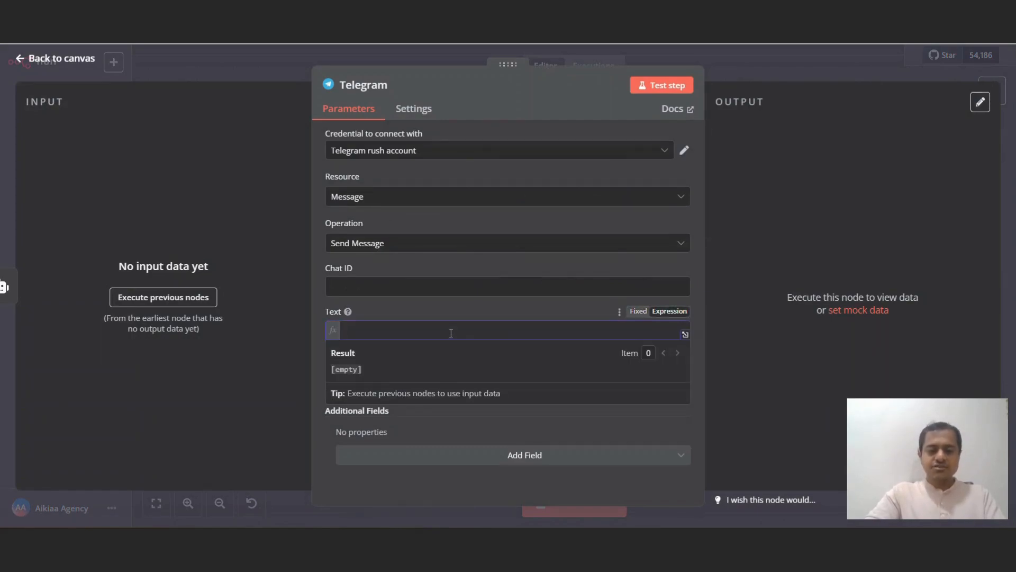
type("{{ $")
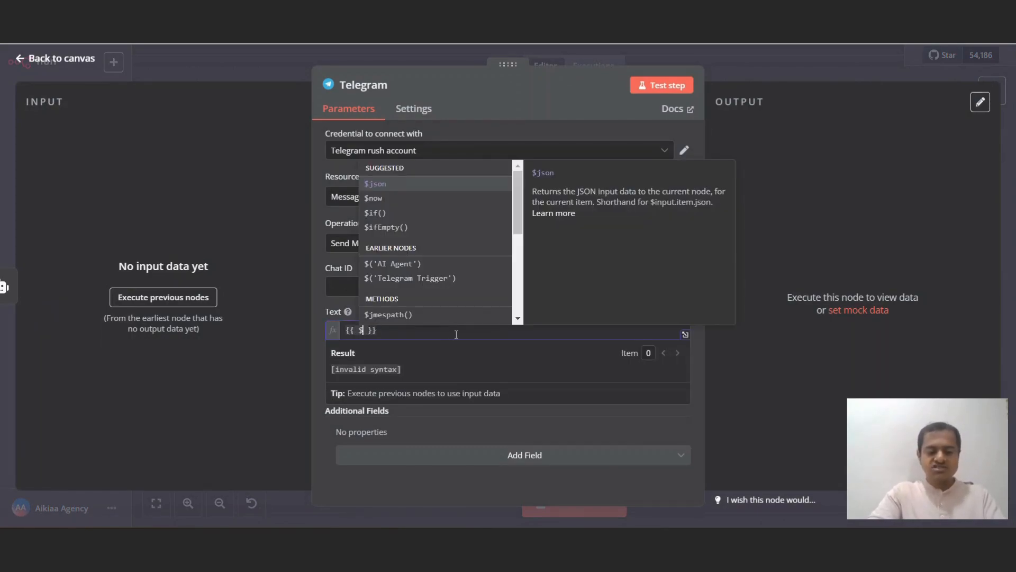
type("json.te")
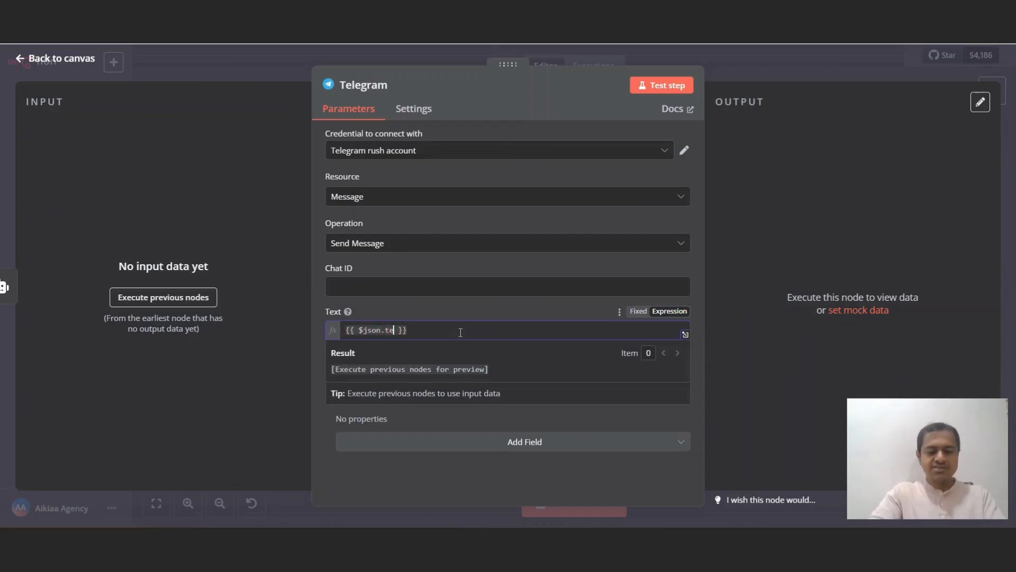
type("xt")
left_click(471, 286)
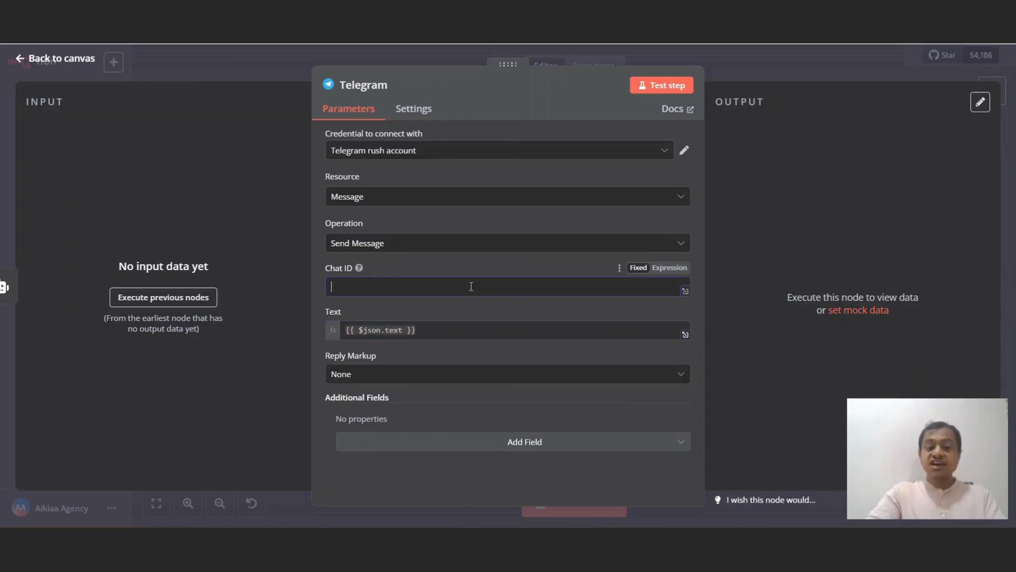
left_click(669, 268)
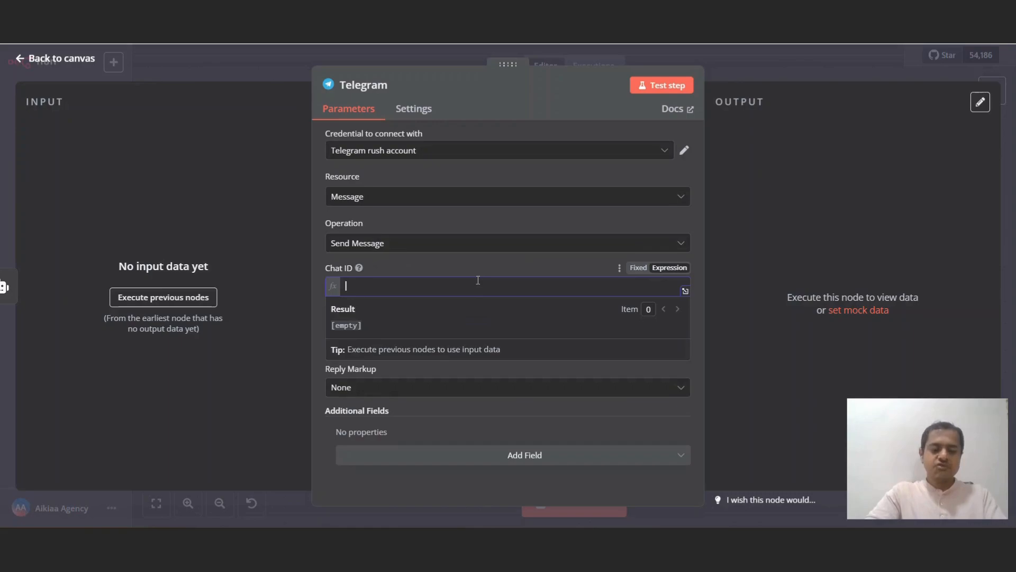
type("{{ $")
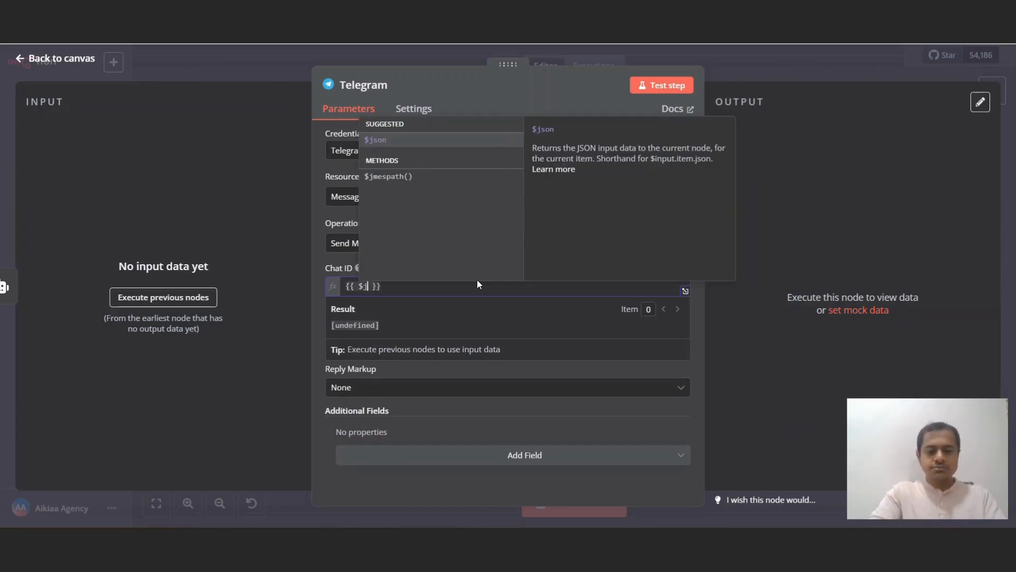
type("(")
key("Down")
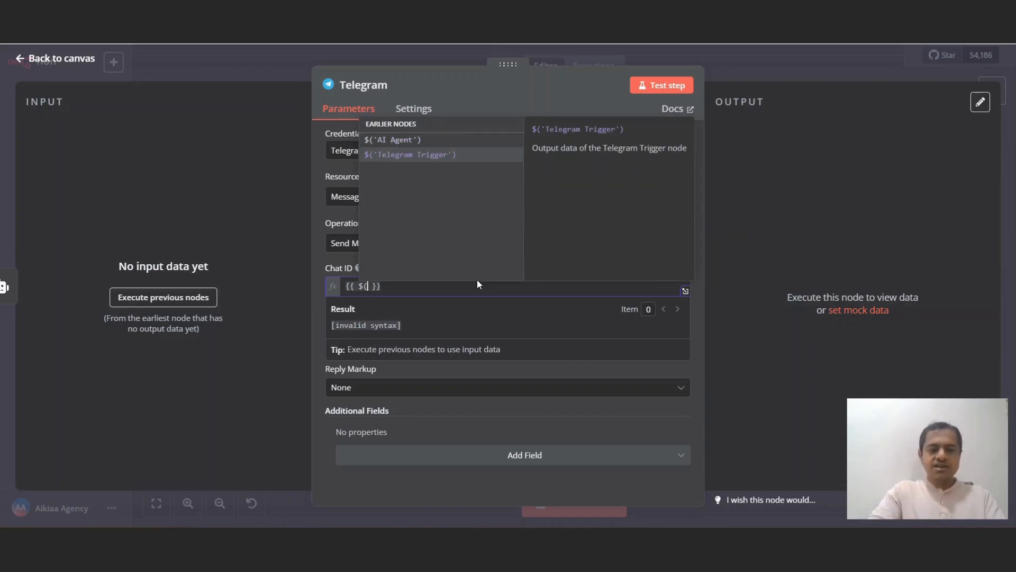
key("Return")
type(".a")
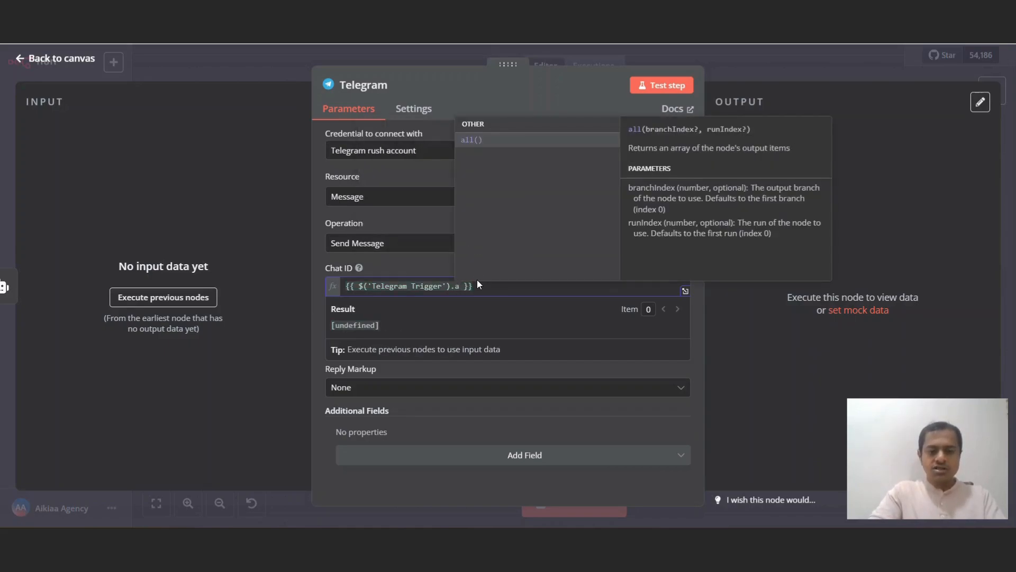
key("Return")
type("[0].jso")
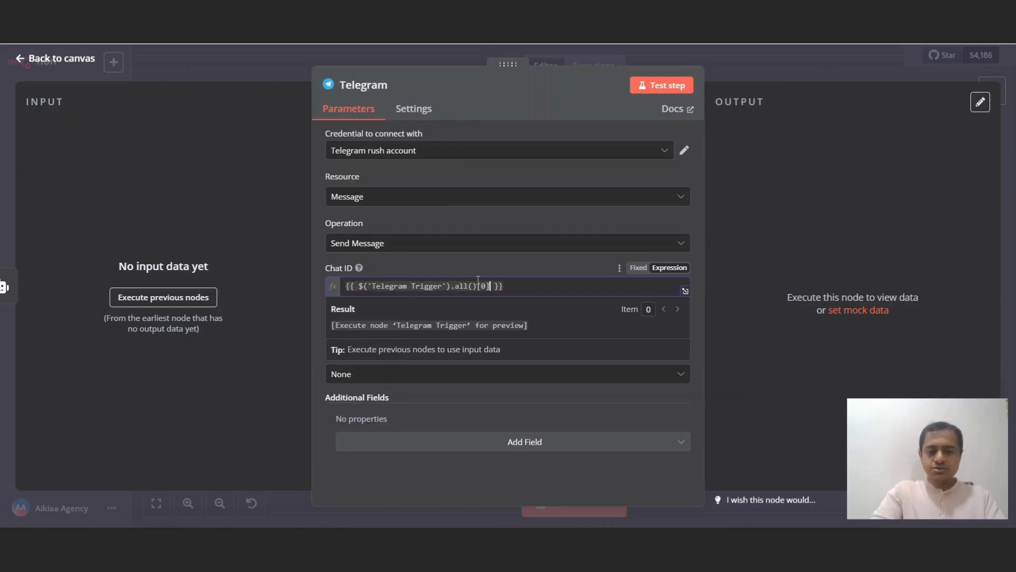
type("n.")
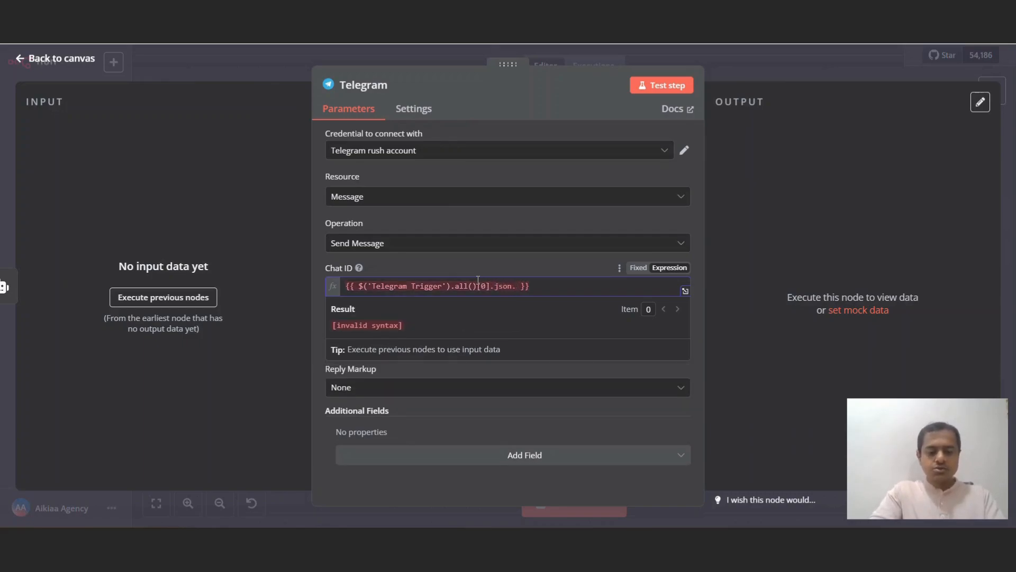
type("chat.i")
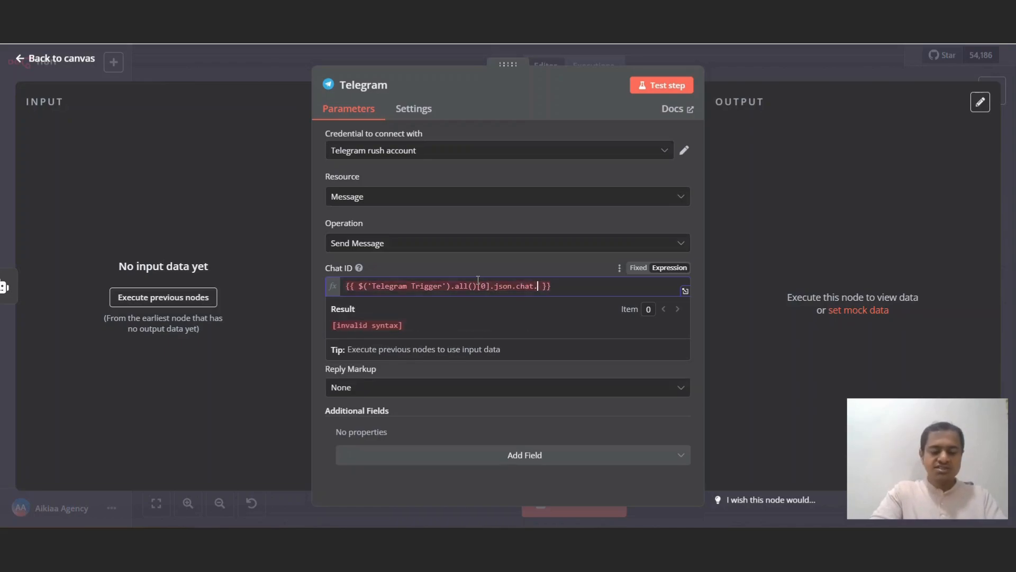
type("d")
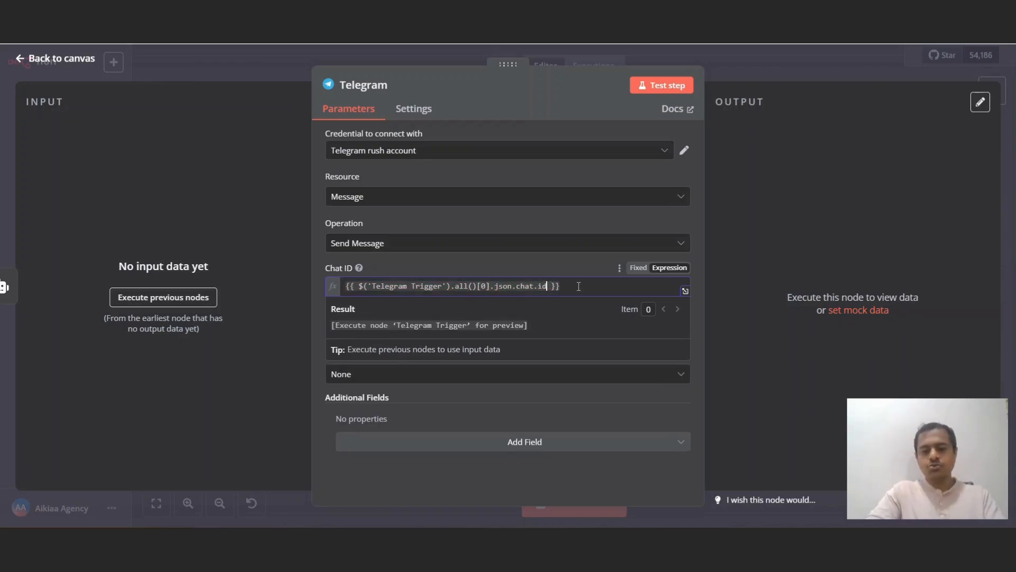
left_click_drag(579, 287, 340, 274)
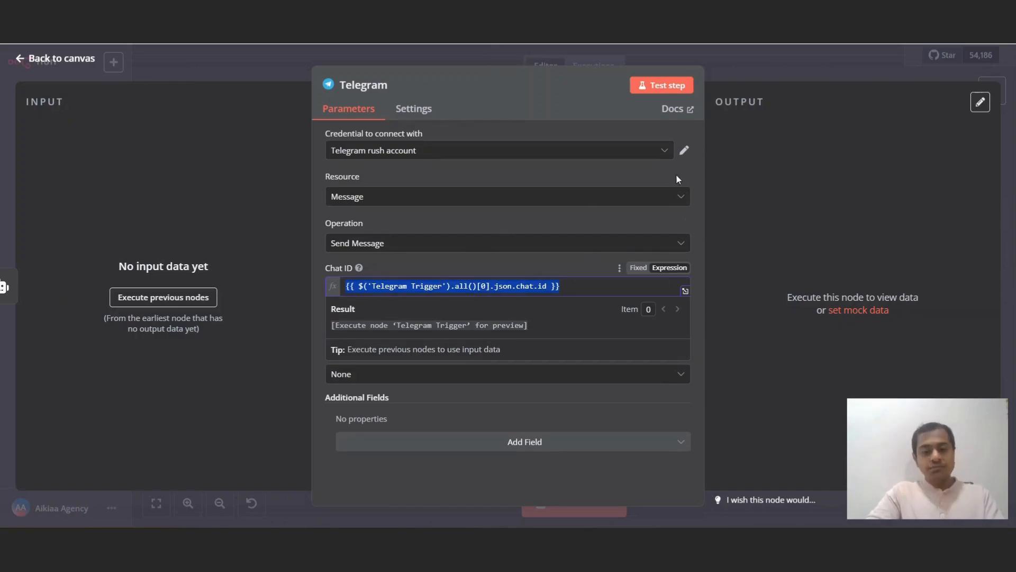
left_click(818, 141)
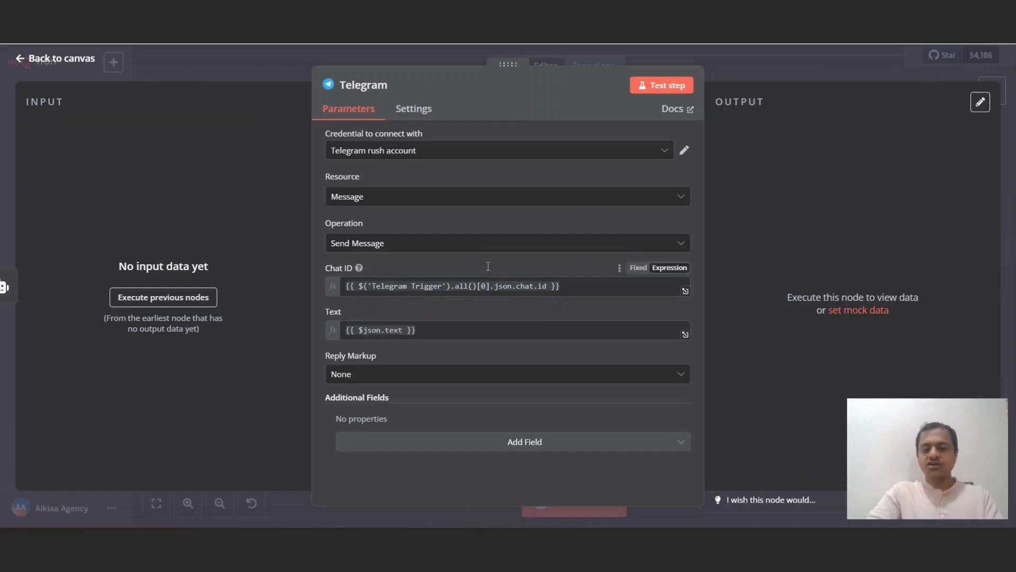
Step: Save the workflow, run a test via a Telegram message, and view the errored execution
left_click(761, 72)
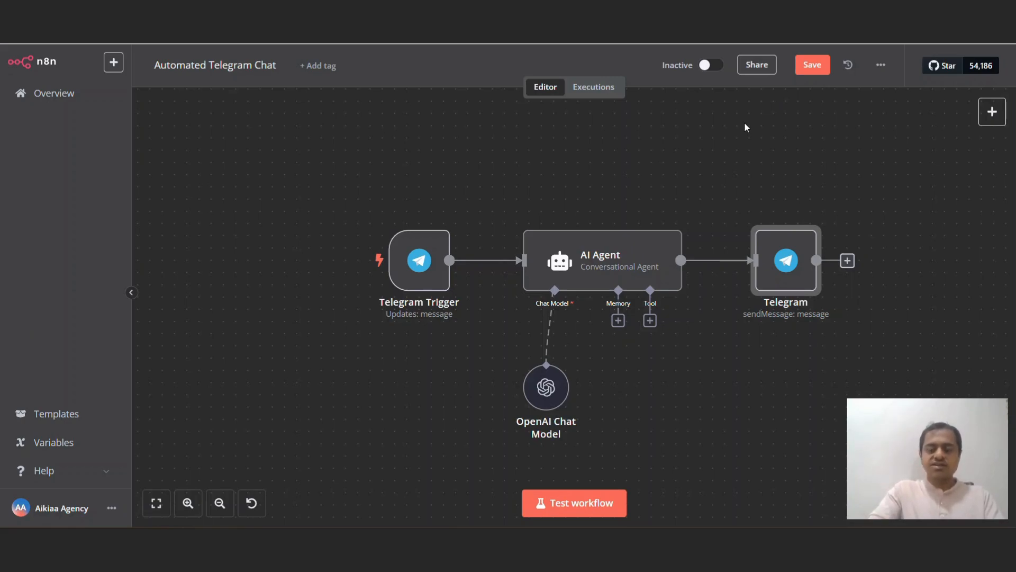
left_click(822, 67)
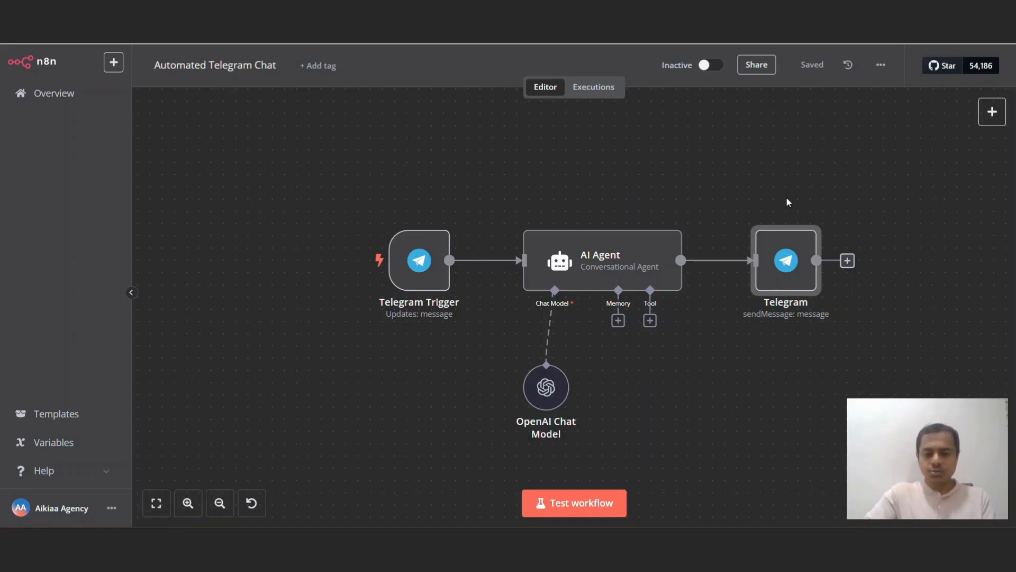
left_click(617, 508)
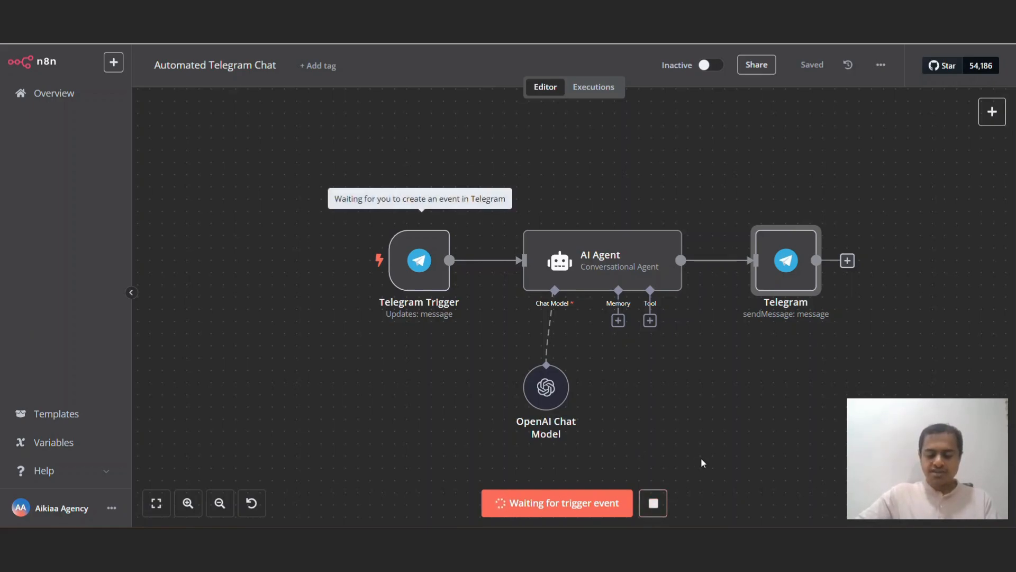
left_click(594, 87)
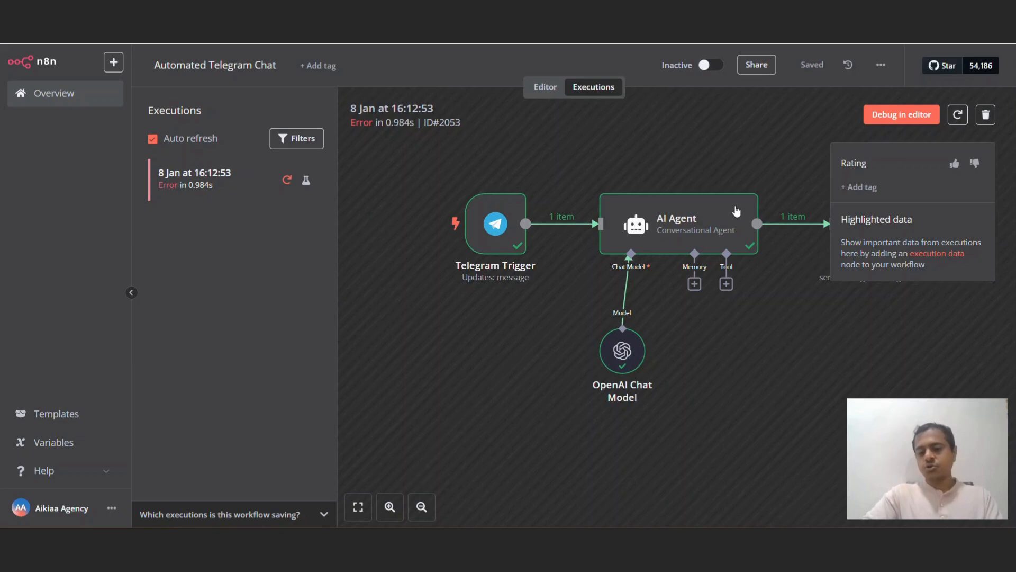
Step: Inspect the failed Telegram node's input to find message.chat.id, then return to the editor
scroll(739, 229, "right", 3)
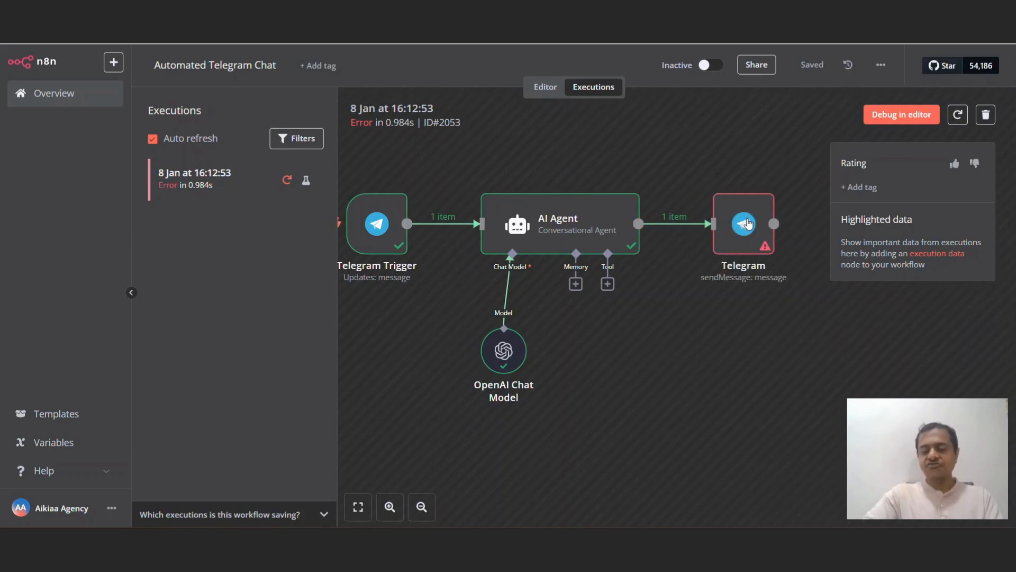
double_click(750, 234)
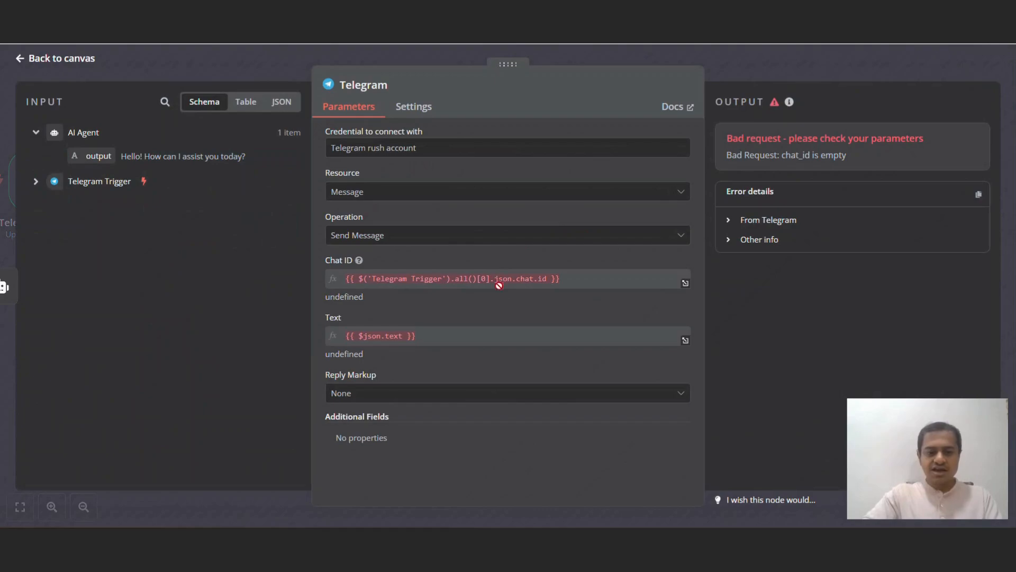
left_click(33, 181)
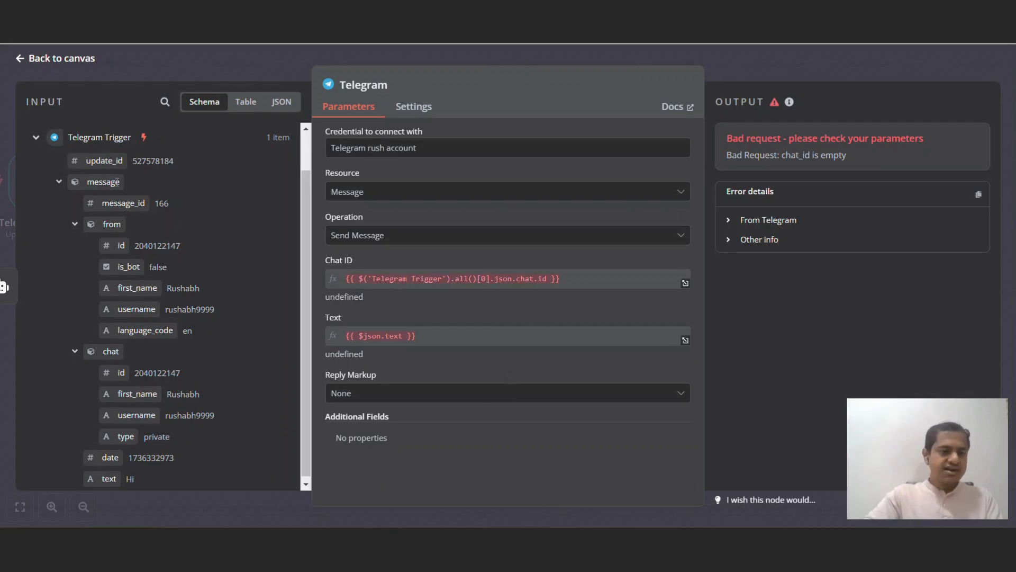
left_click(58, 181)
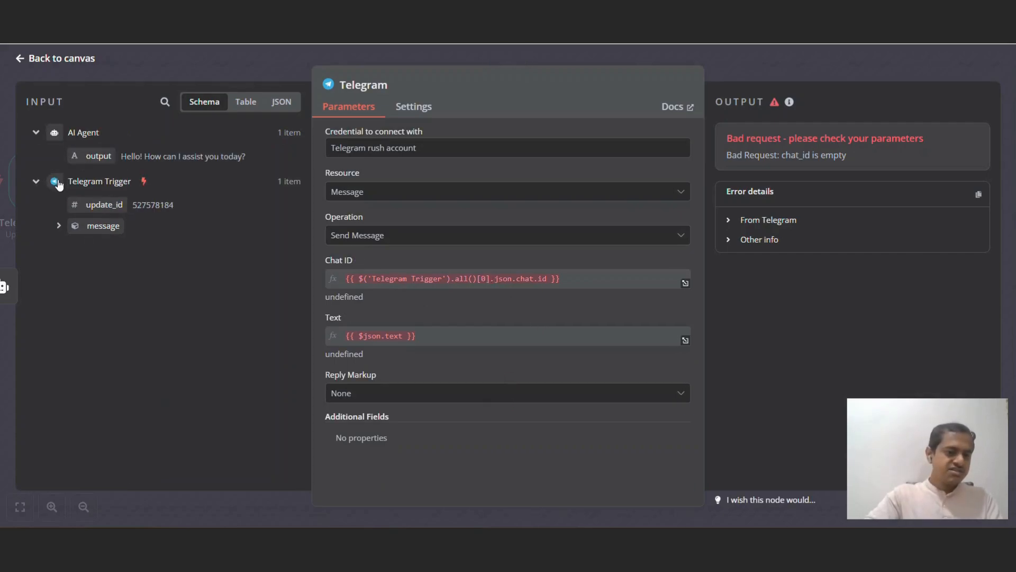
left_click(55, 226)
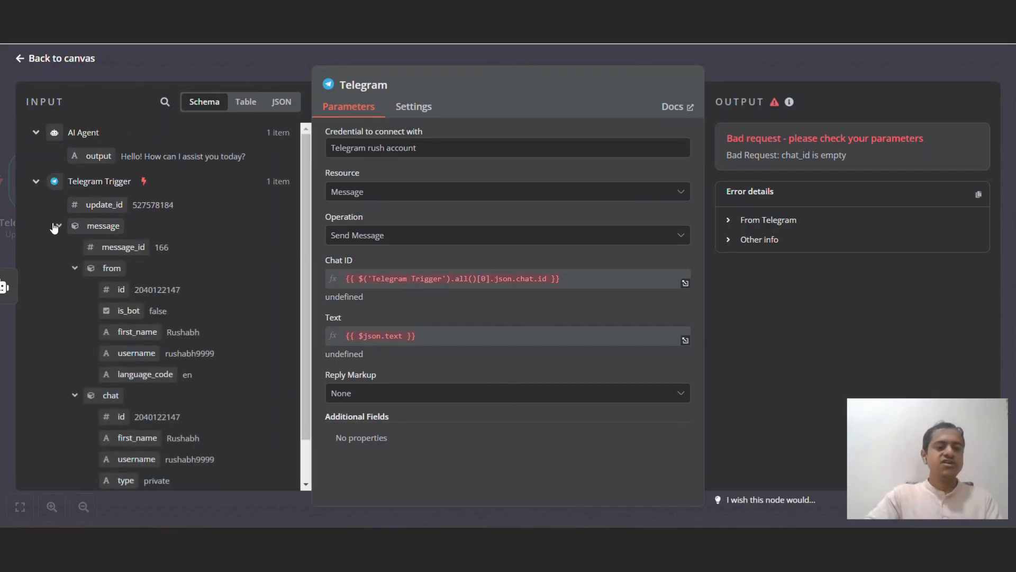
left_click(75, 268)
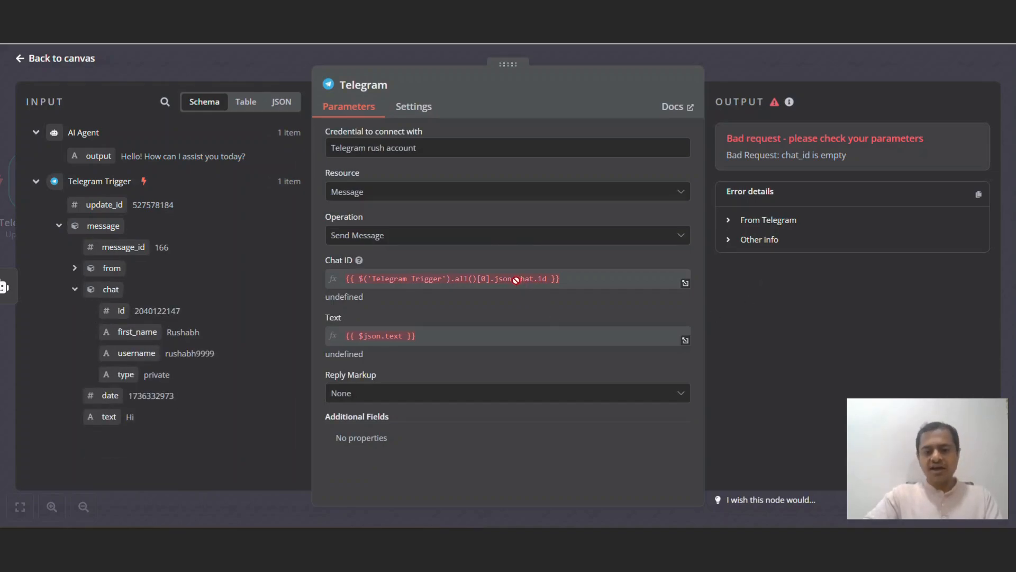
left_click(792, 71)
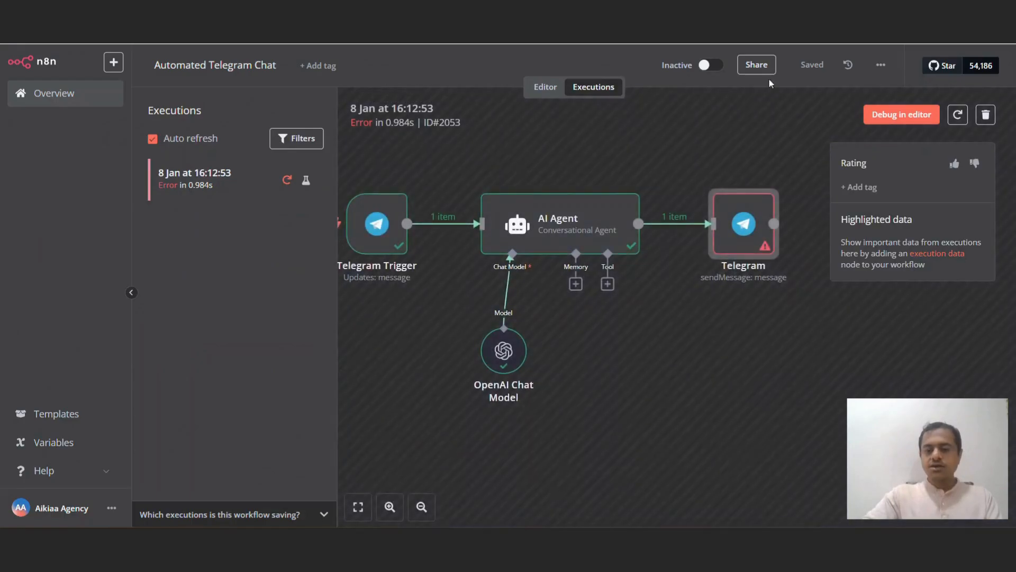
left_click(545, 86)
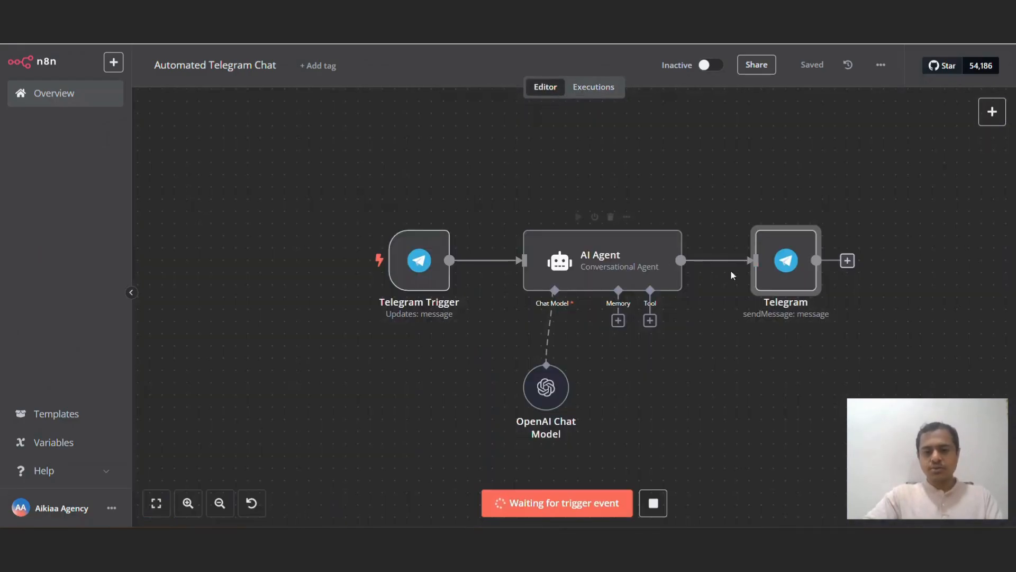
Step: Insert .message into the Chat ID expression so it reads json.message.chat.id
double_click(786, 260)
left_click(512, 285)
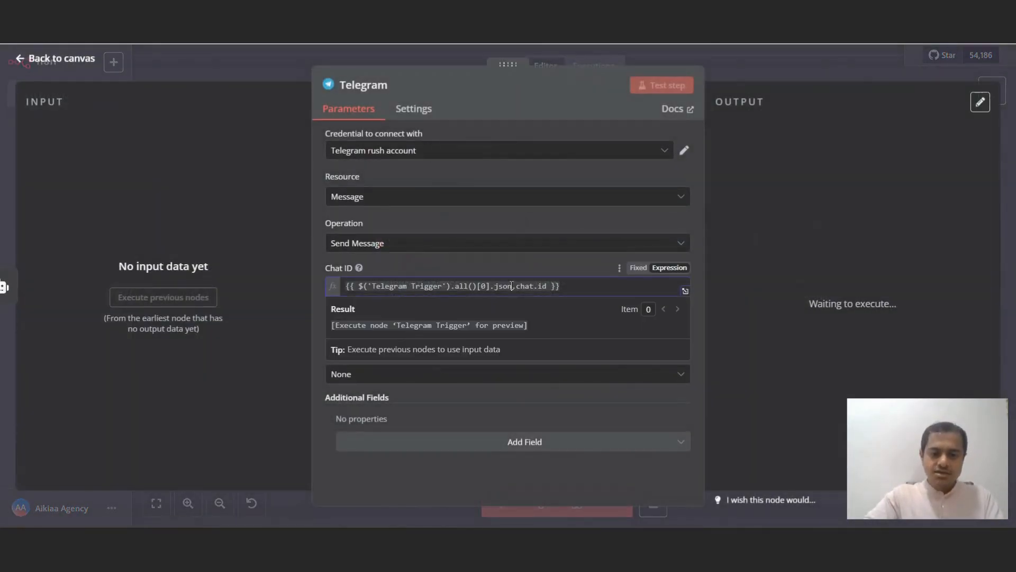
type(".message")
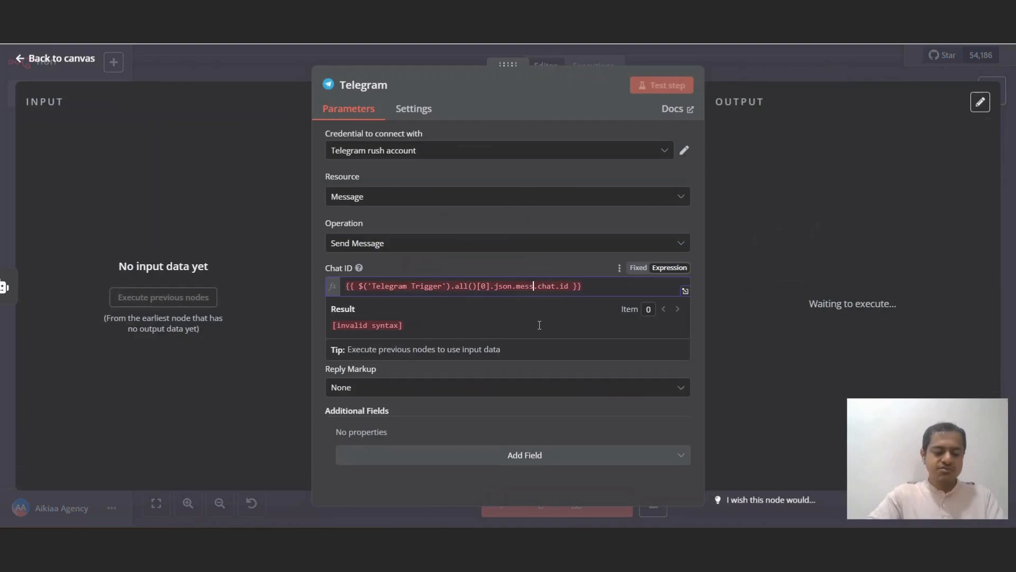
left_click(792, 205)
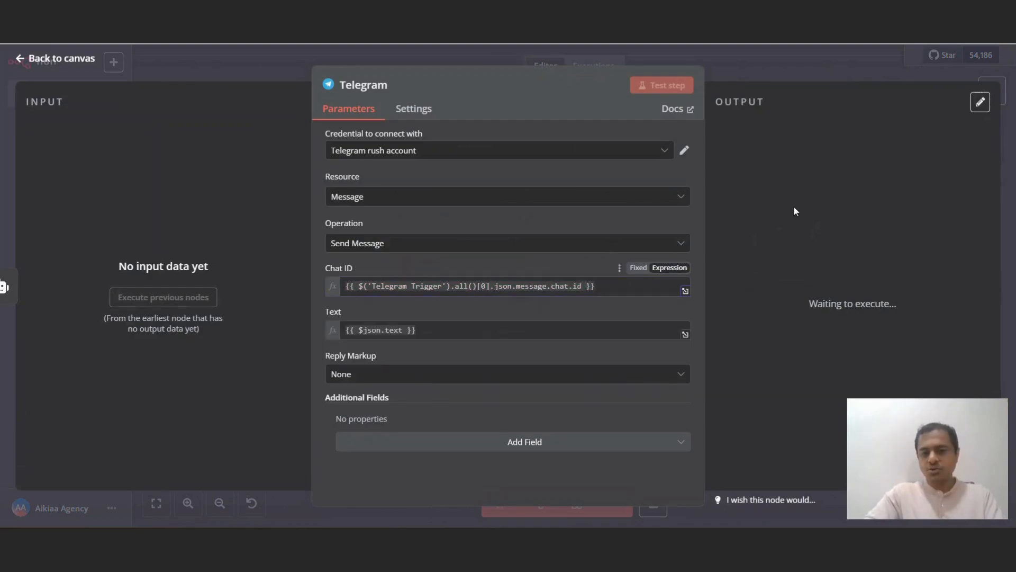
left_click(857, 74)
Step: Run a new test and confirm the 16:14:15 execution succeeded
left_click(823, 75)
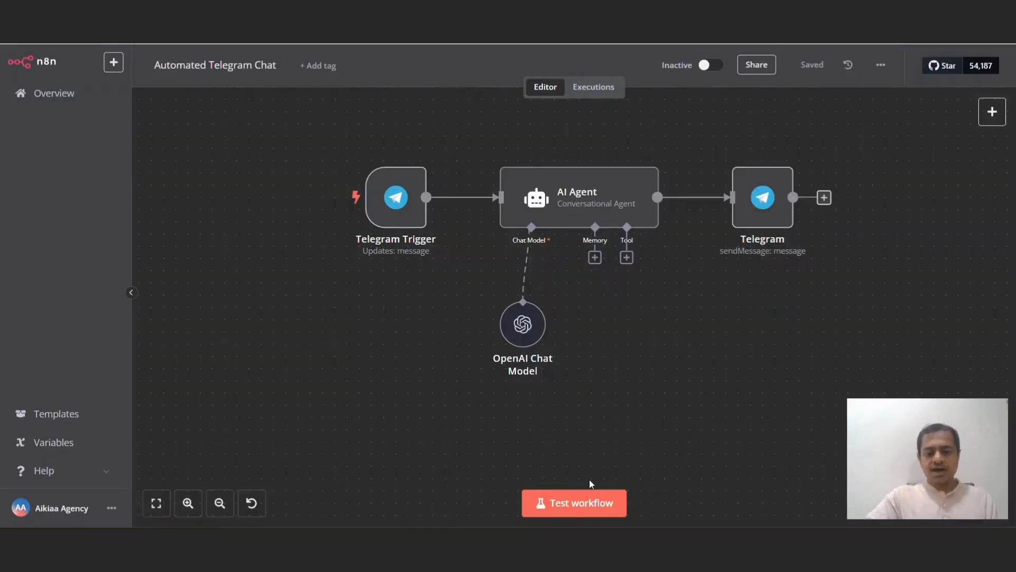
left_click(573, 503)
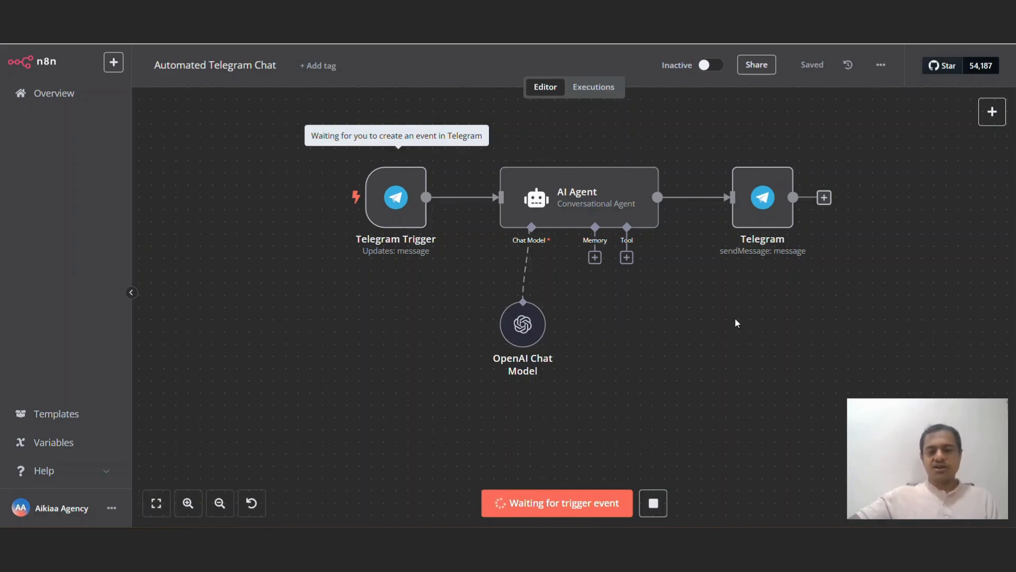
left_click(595, 86)
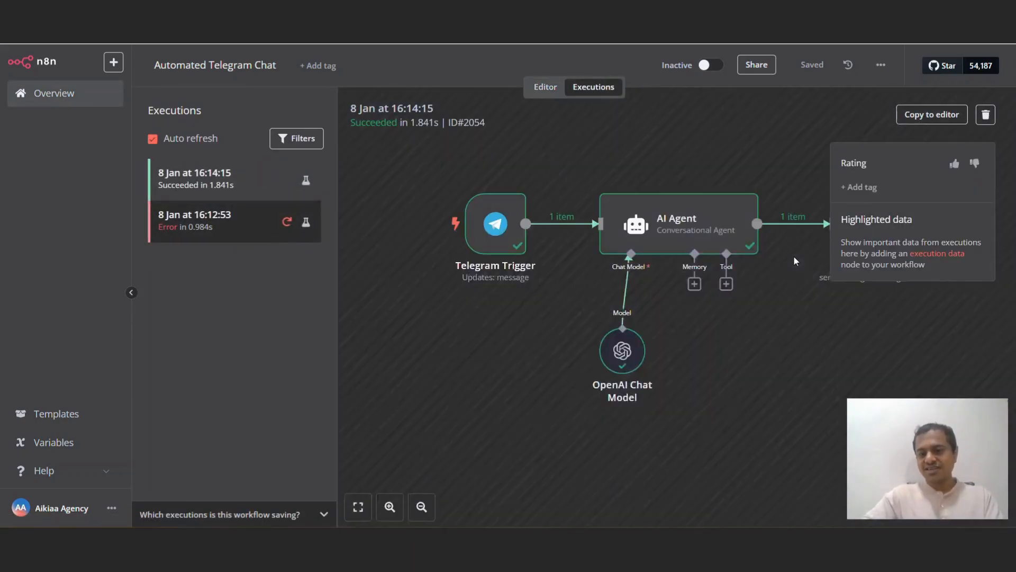
Step: Inspect the Telegram node's output in the successful run and highlight the AI Agent's reply text
double_click(748, 222)
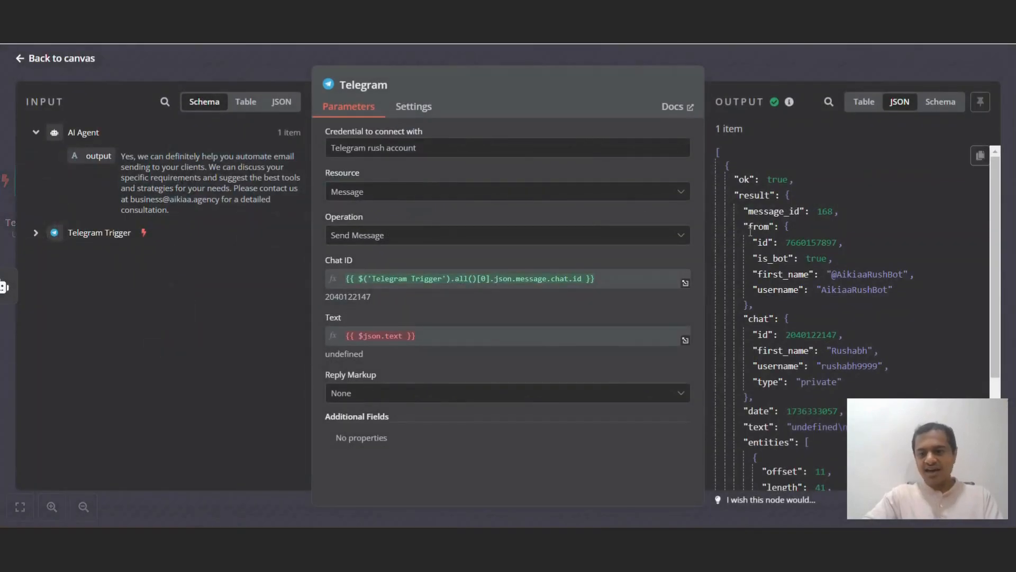
left_click_drag(122, 158, 228, 212)
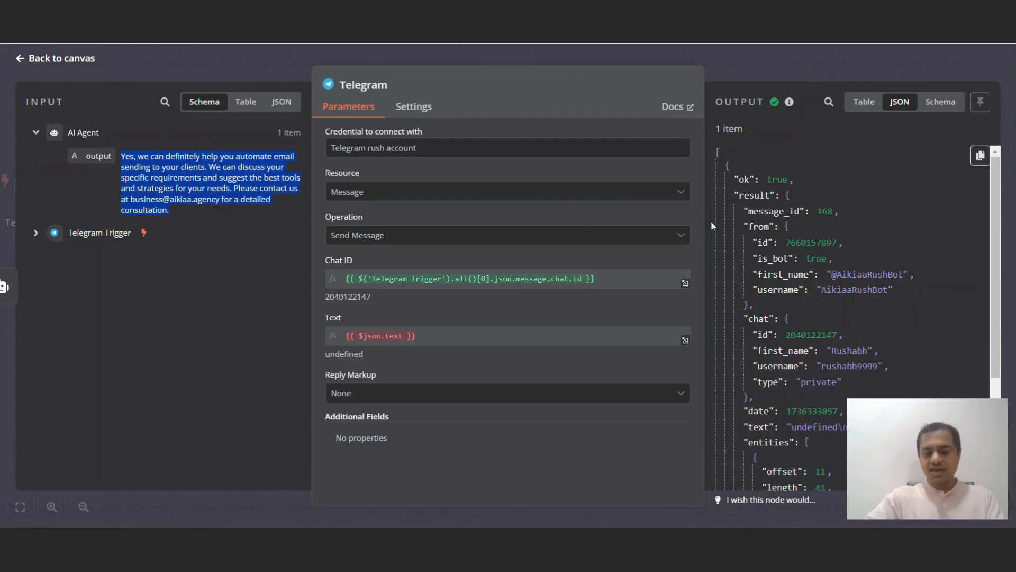
scroll(711, 226, "down", 5)
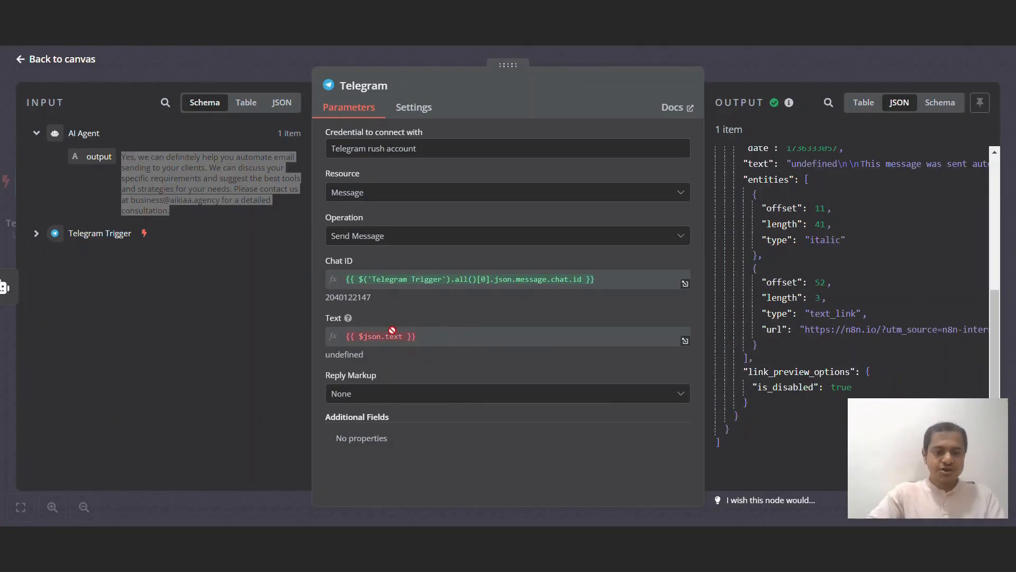
left_click(416, 59)
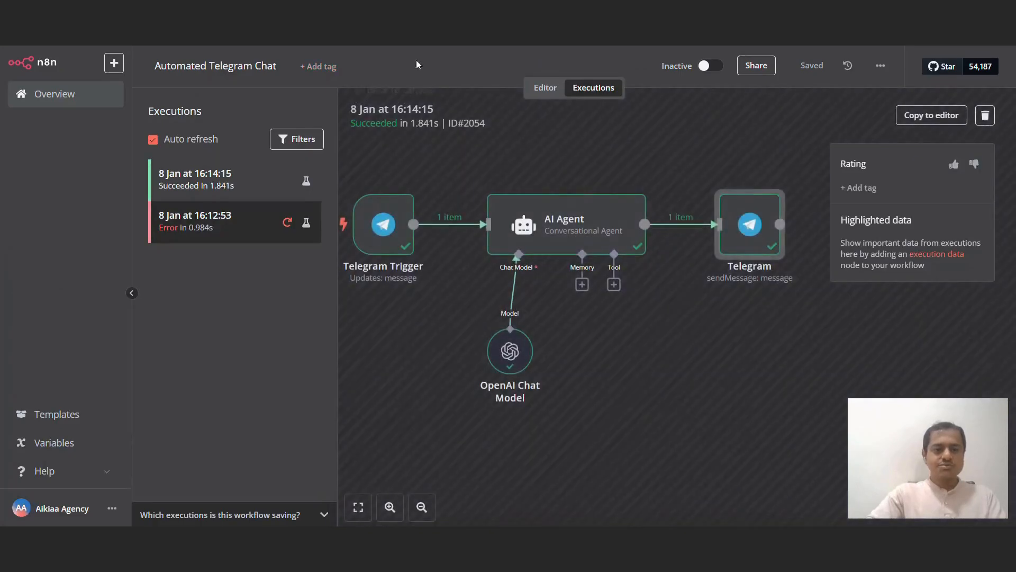
Step: Change the Telegram reply node's Text to {{ $json.output }} and save the workflow
left_click(548, 86)
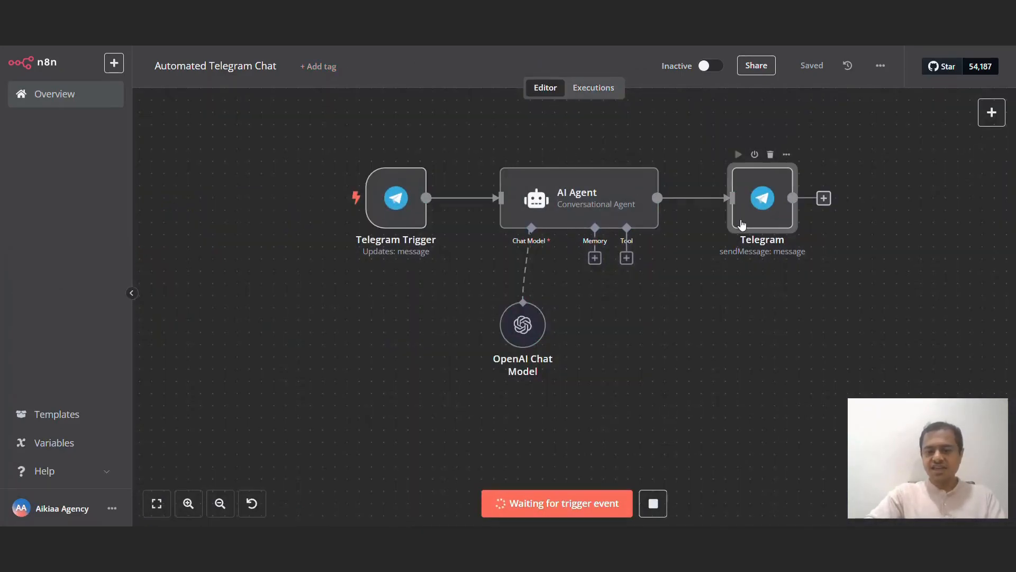
double_click(762, 199)
double_click(392, 330)
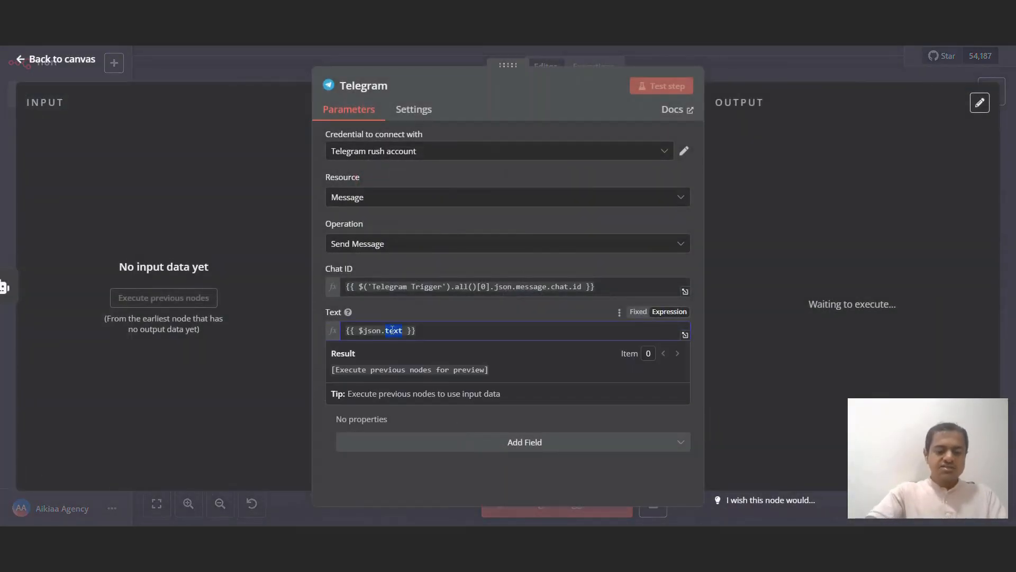
type("output")
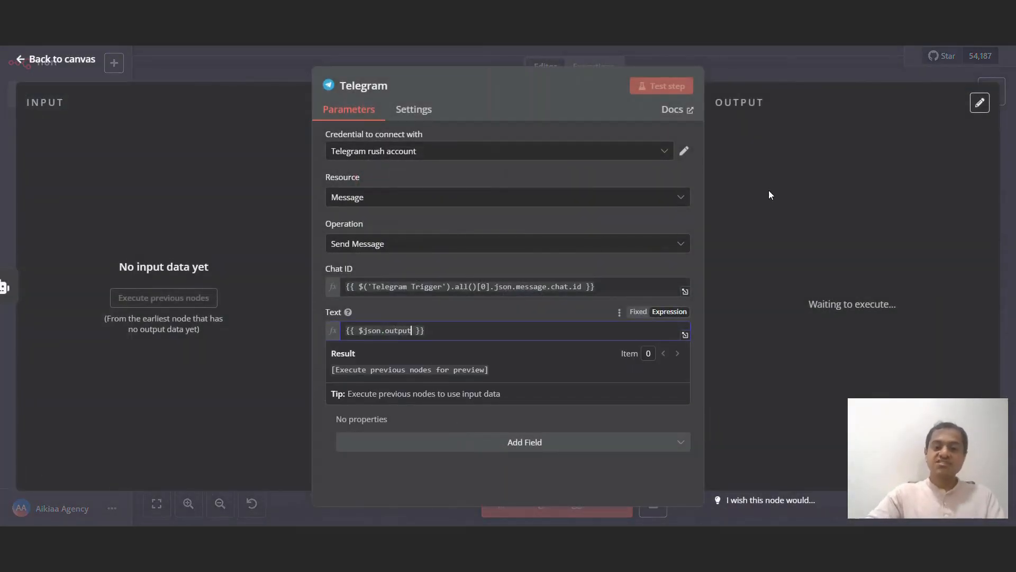
left_click(807, 63)
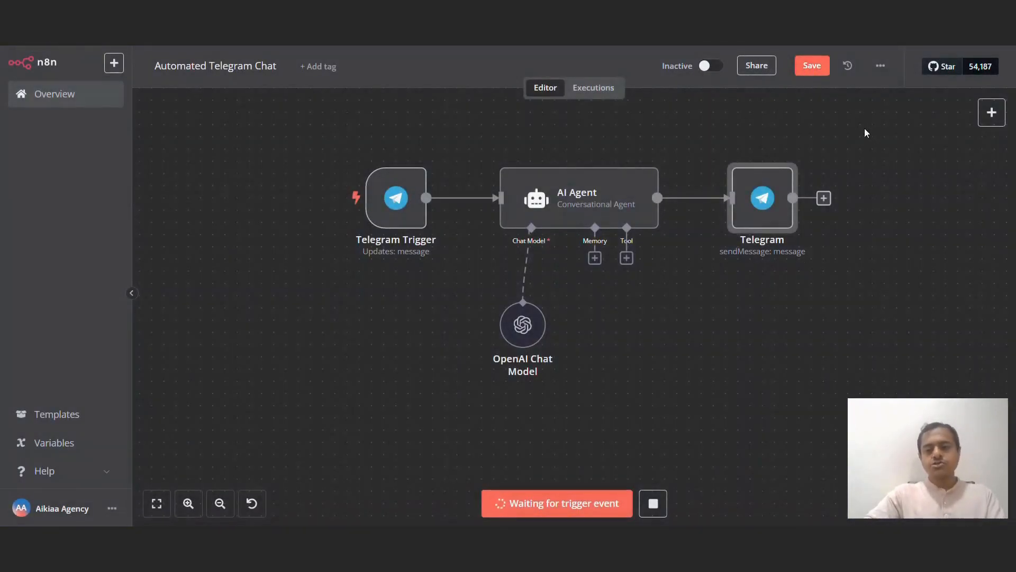
left_click(812, 67)
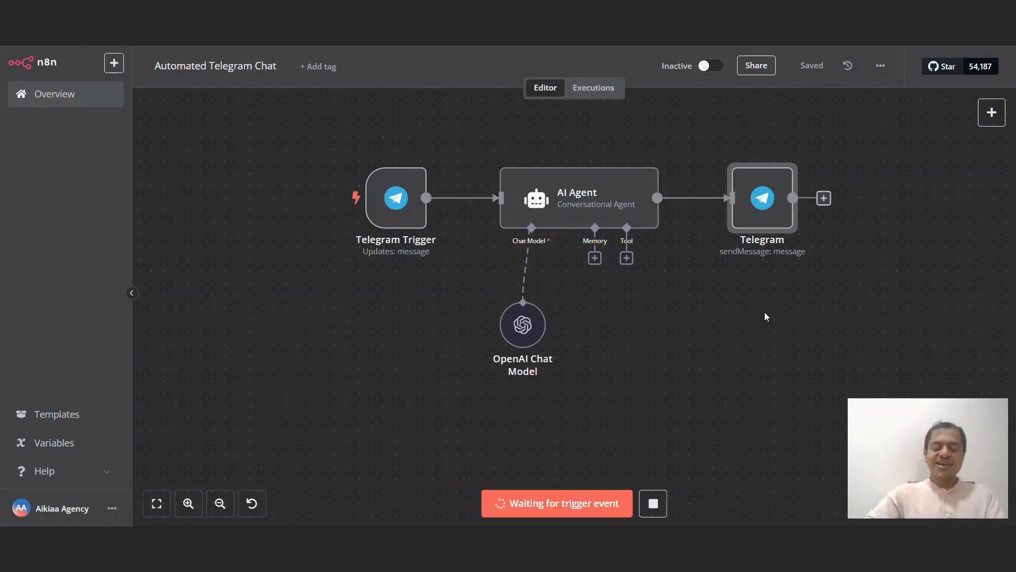
mouse_move(406, 215)
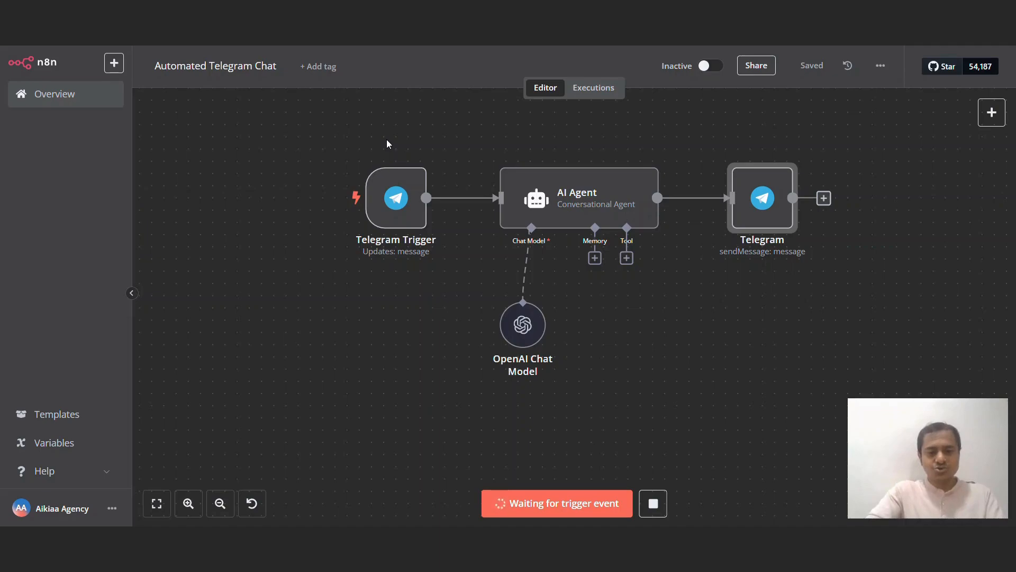
Step: Unlink the Telegram Trigger from the AI Agent, shift the trigger left, and insert an If node after it
left_click(472, 199)
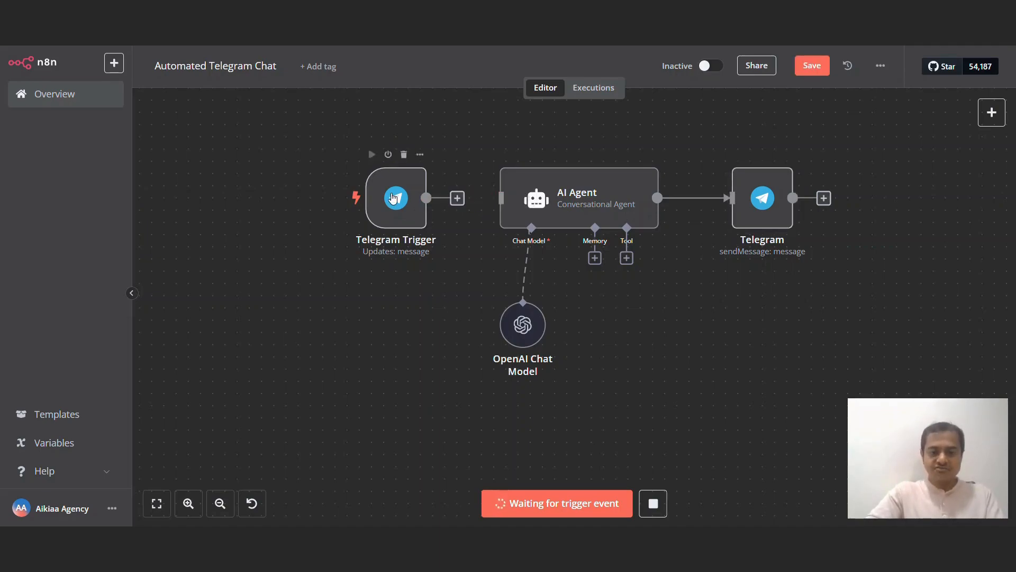
left_click_drag(391, 198, 269, 196)
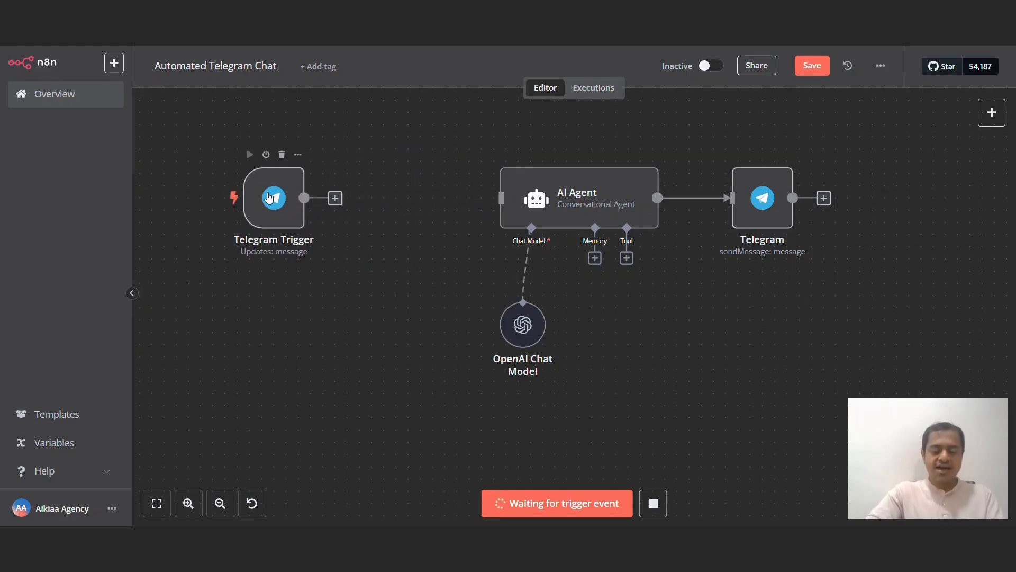
left_click(335, 198)
type("if")
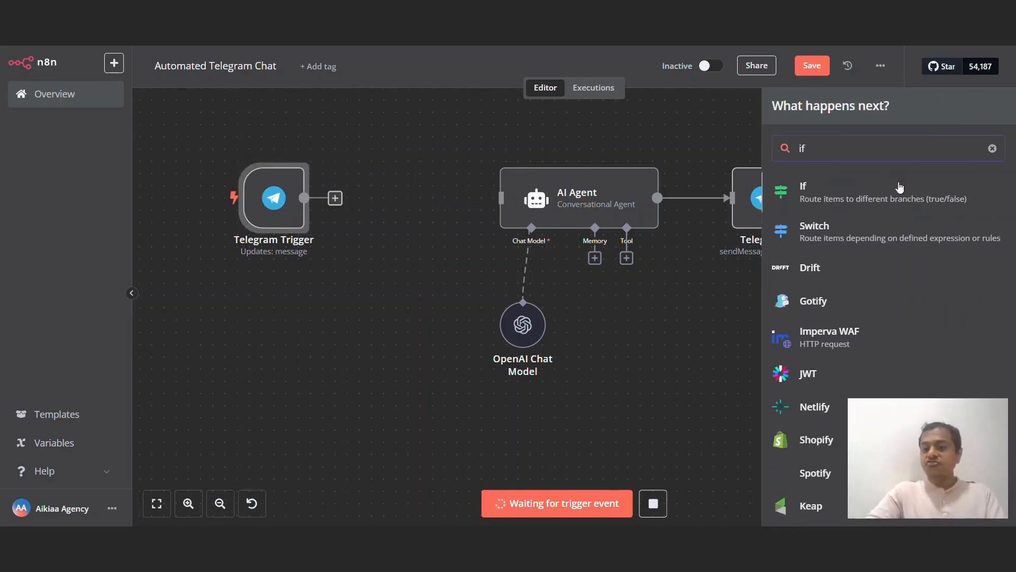
left_click(897, 190)
Step: Start the If condition, then check the AI Agent's Text expression for the message text
left_click(562, 168)
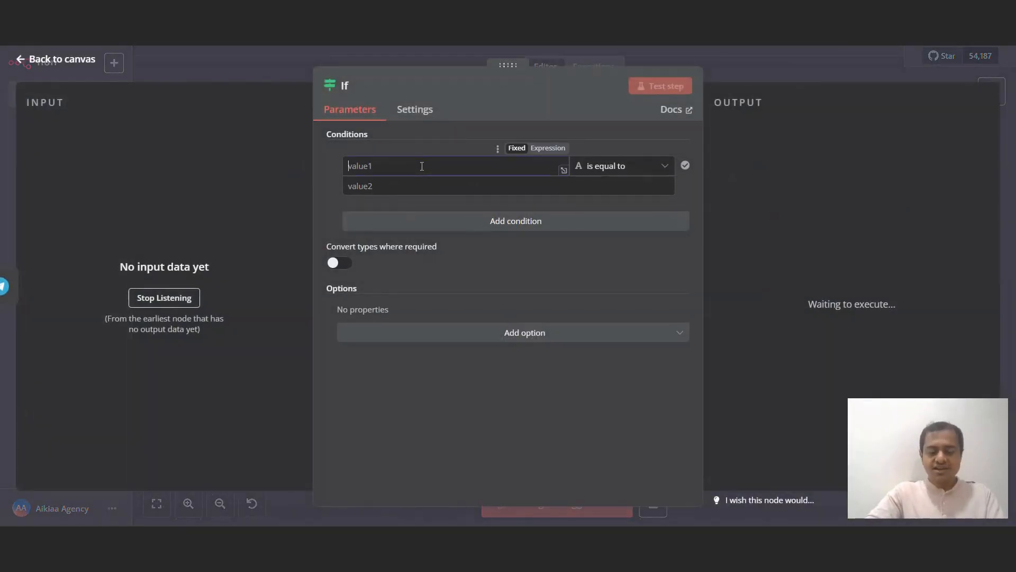
left_click(737, 85)
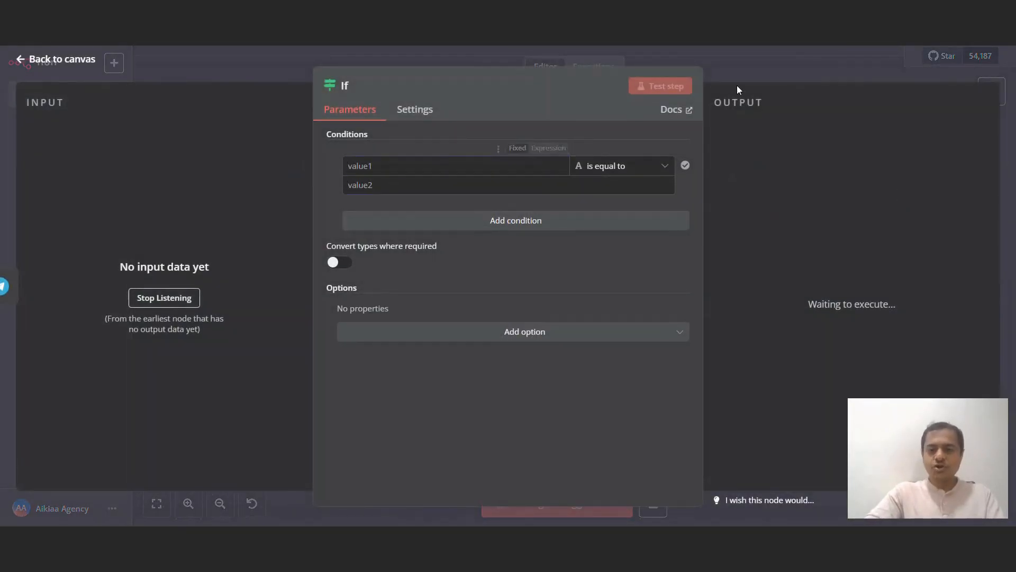
left_click(781, 72)
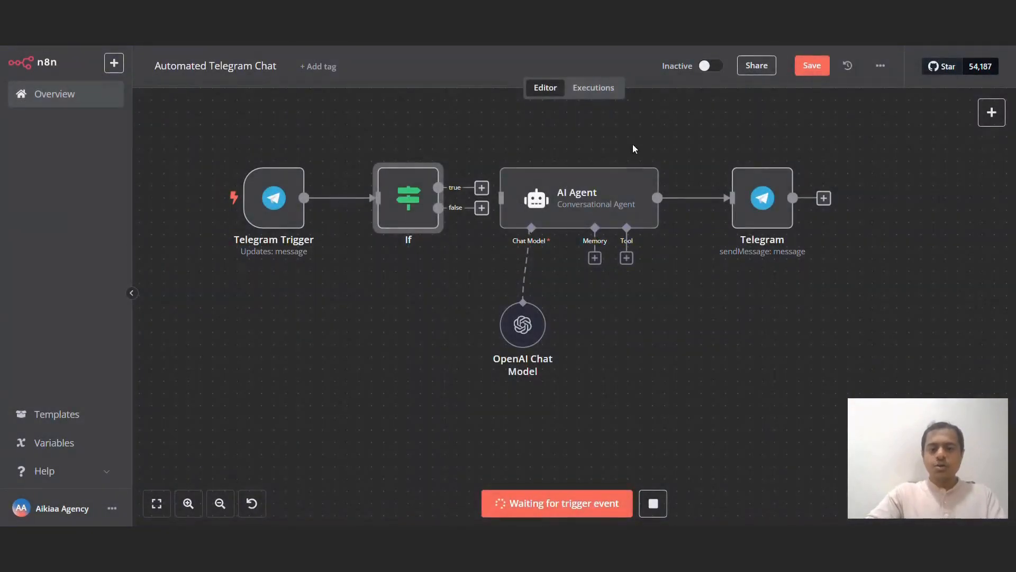
double_click(585, 176)
left_click(470, 274)
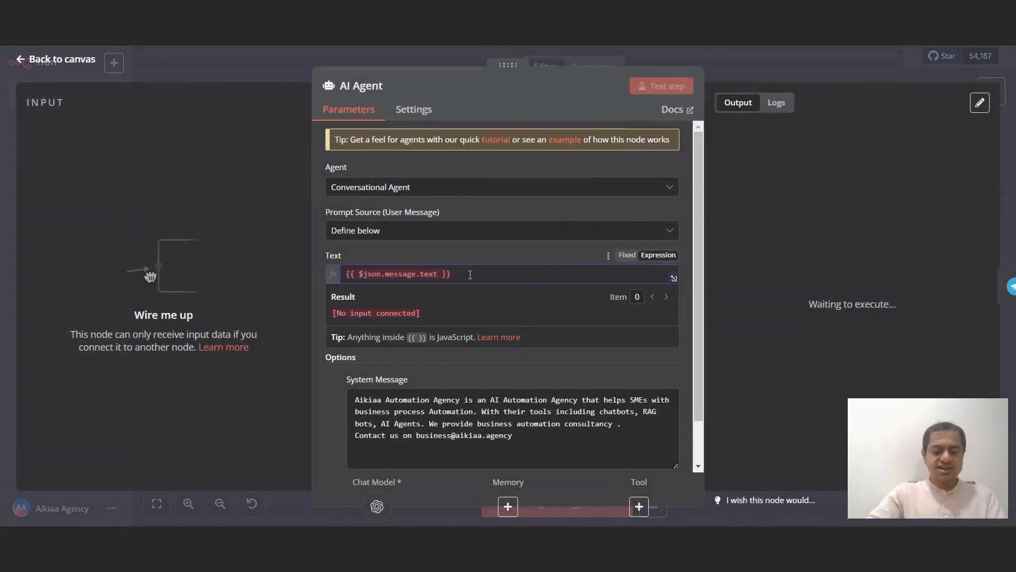
left_click(827, 65)
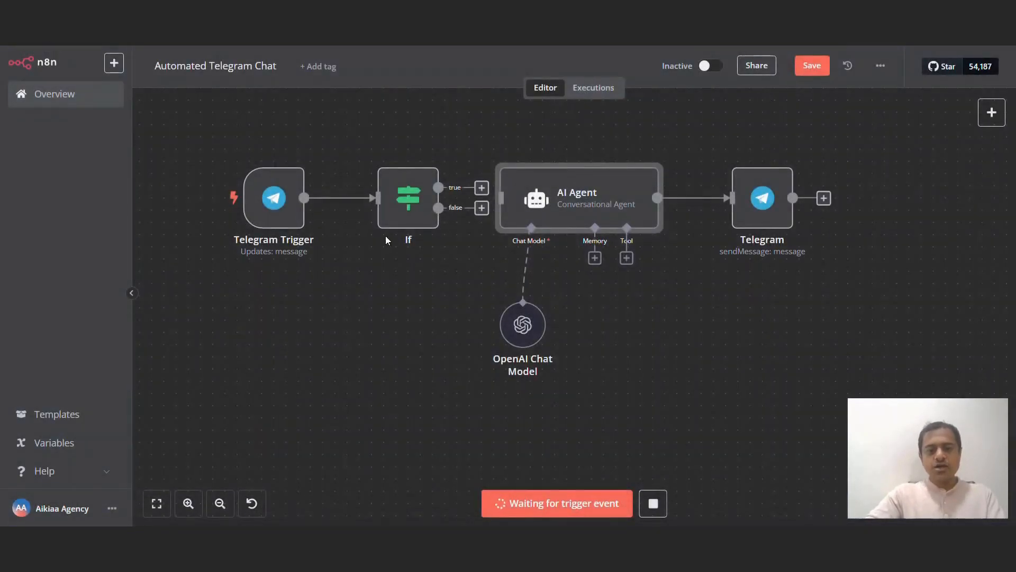
Step: Set the If condition's value1 to expression {{ $json.message.text }} with a String exists check
double_click(418, 193)
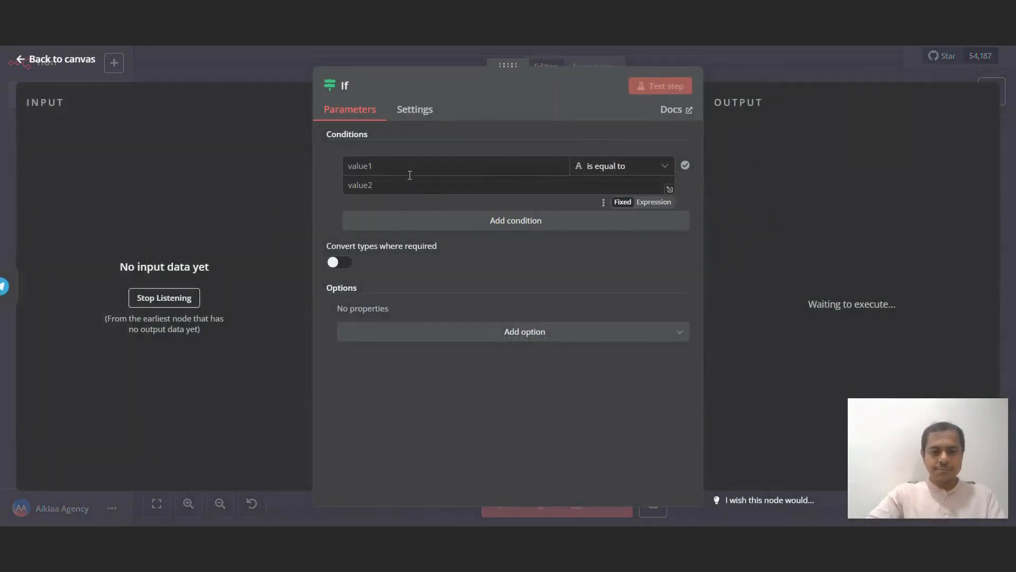
left_click(409, 174)
type("{{ $json.message.text }}")
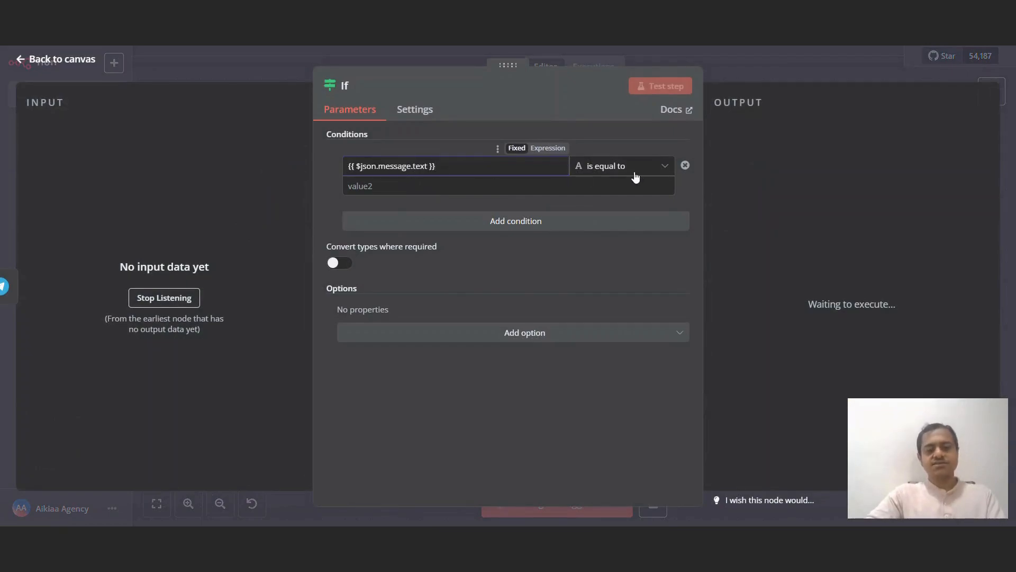
left_click(549, 147)
left_click(637, 165)
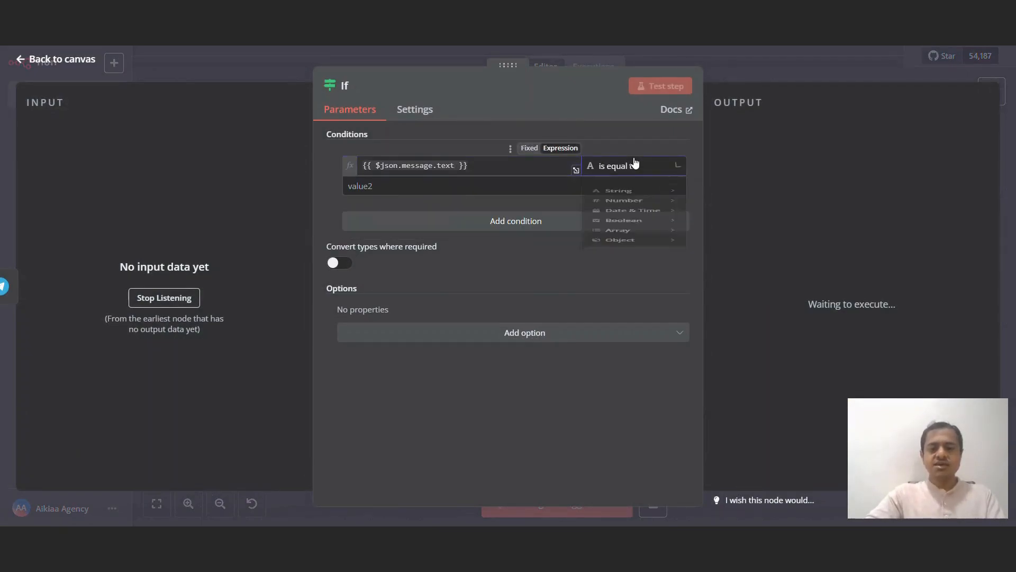
mouse_move(635, 201)
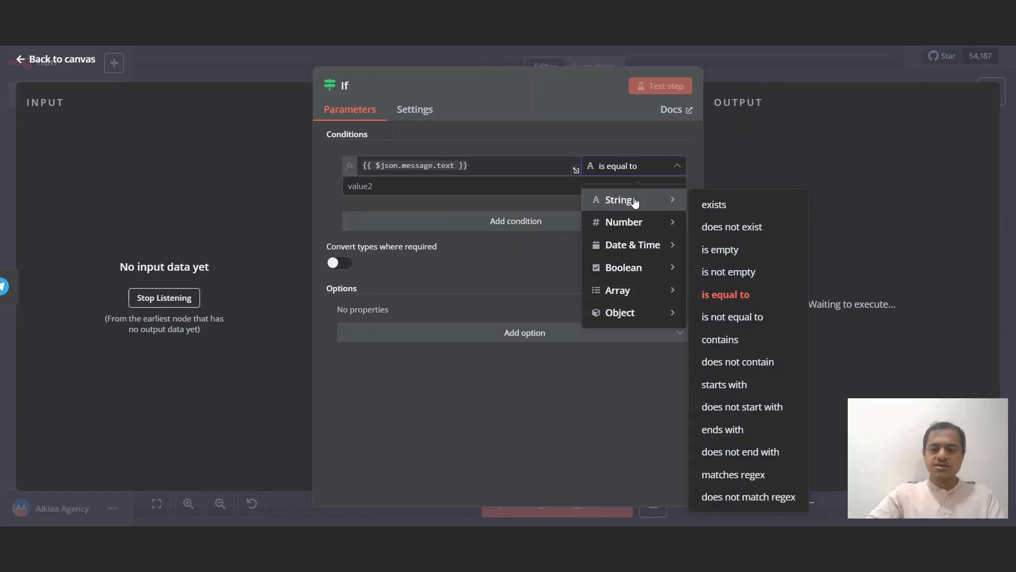
left_click(739, 206)
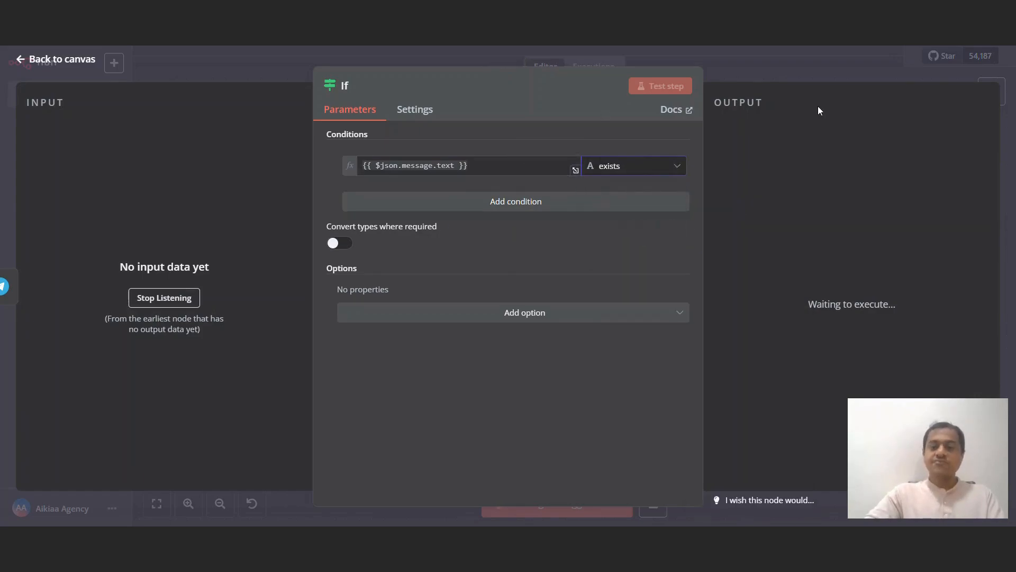
left_click(801, 69)
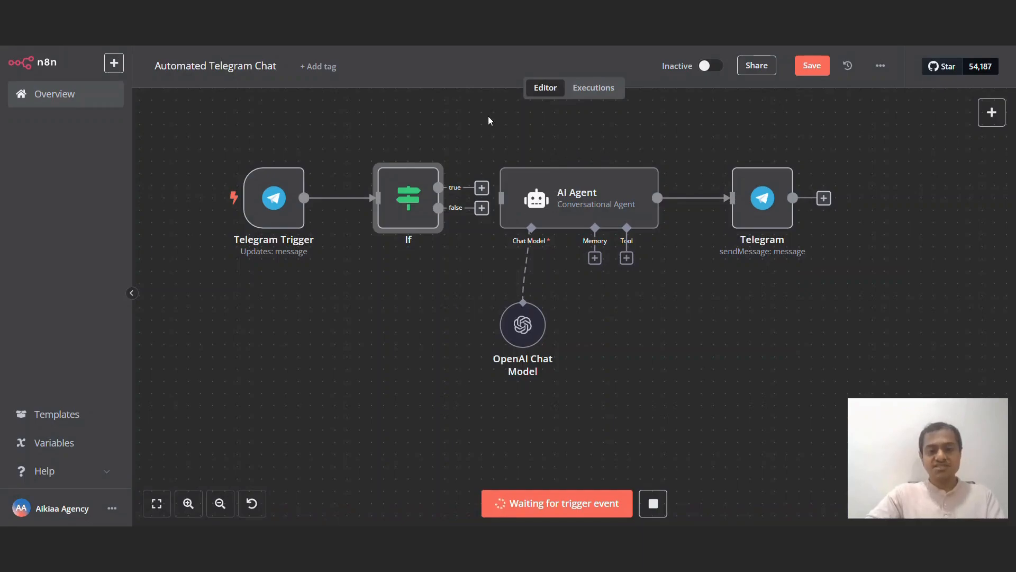
Step: Move the trigger and If nodes left and switch the If operator to String is empty
left_click_drag(217, 142, 497, 282)
left_click_drag(427, 201, 355, 203)
double_click(429, 209)
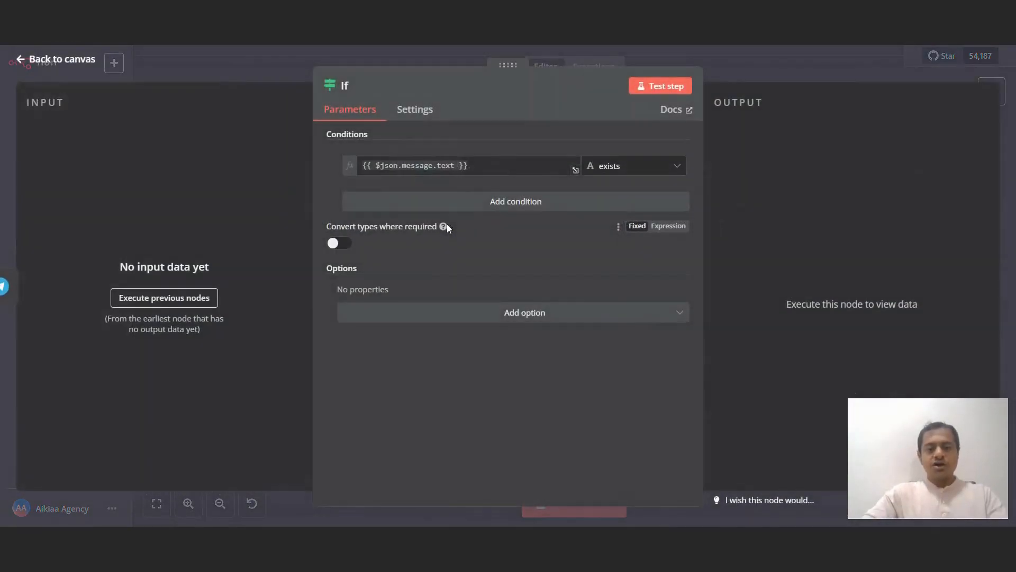
left_click(657, 167)
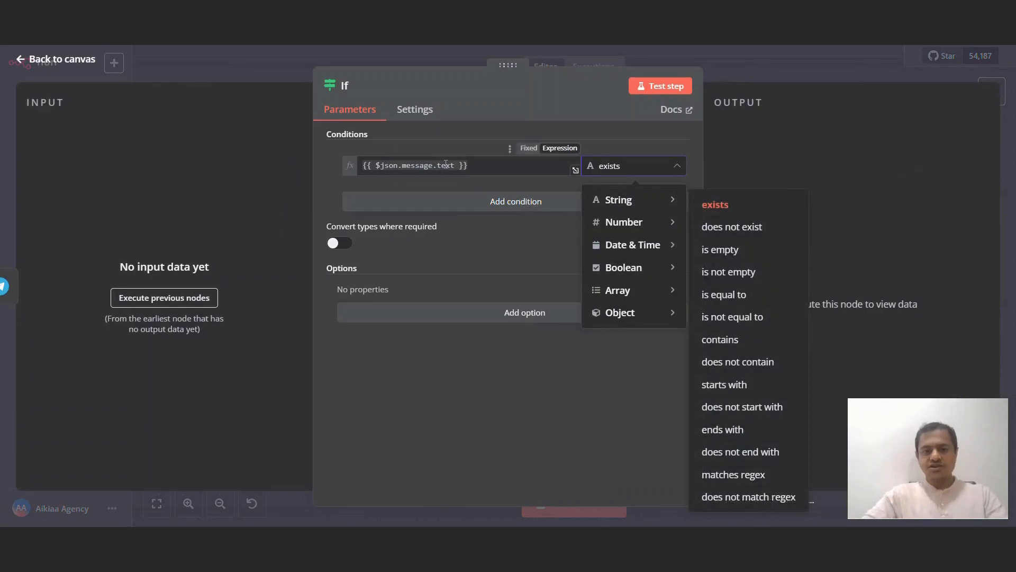
mouse_move(661, 200)
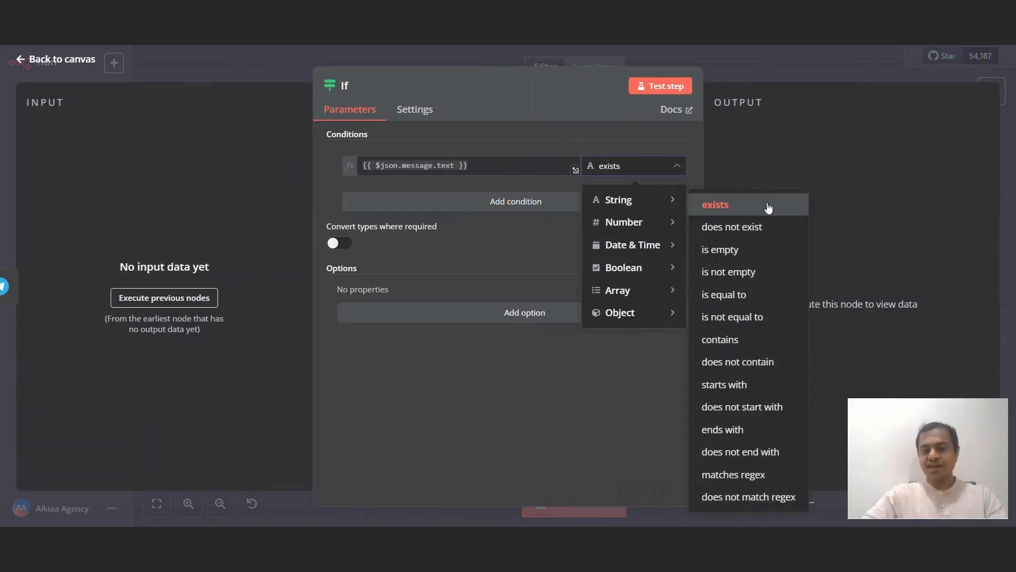
left_click(762, 249)
left_click(795, 80)
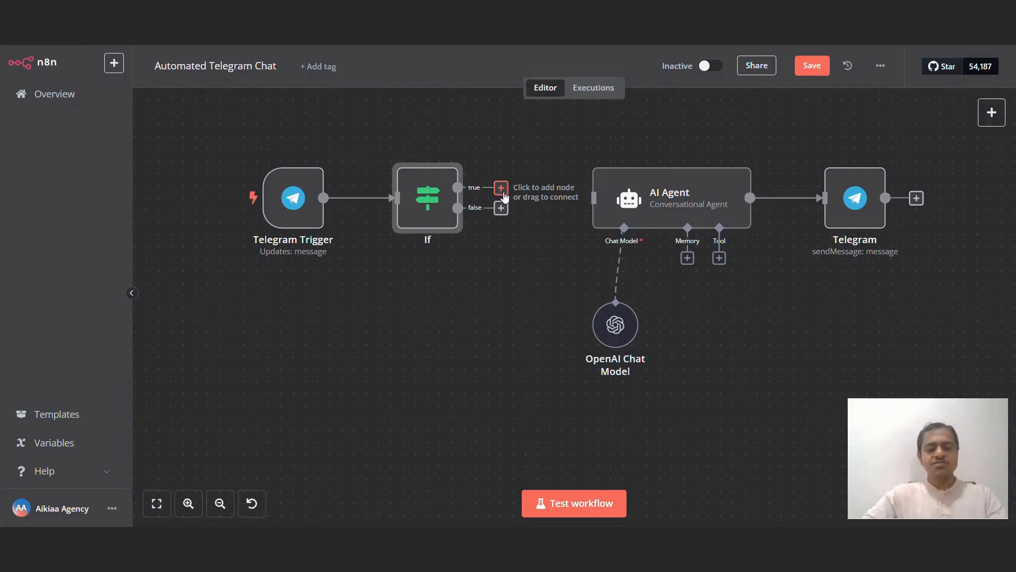
Step: Connect the If false branch to the AI Agent and trim its Text to {{ $json.text }}
left_click_drag(501, 207, 538, 212)
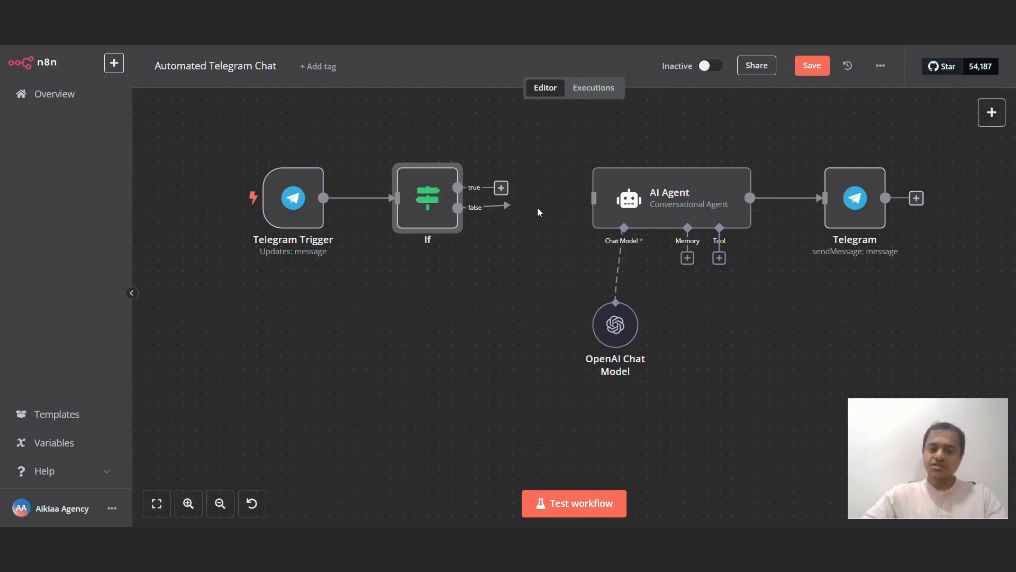
left_click_drag(598, 206, 597, 203)
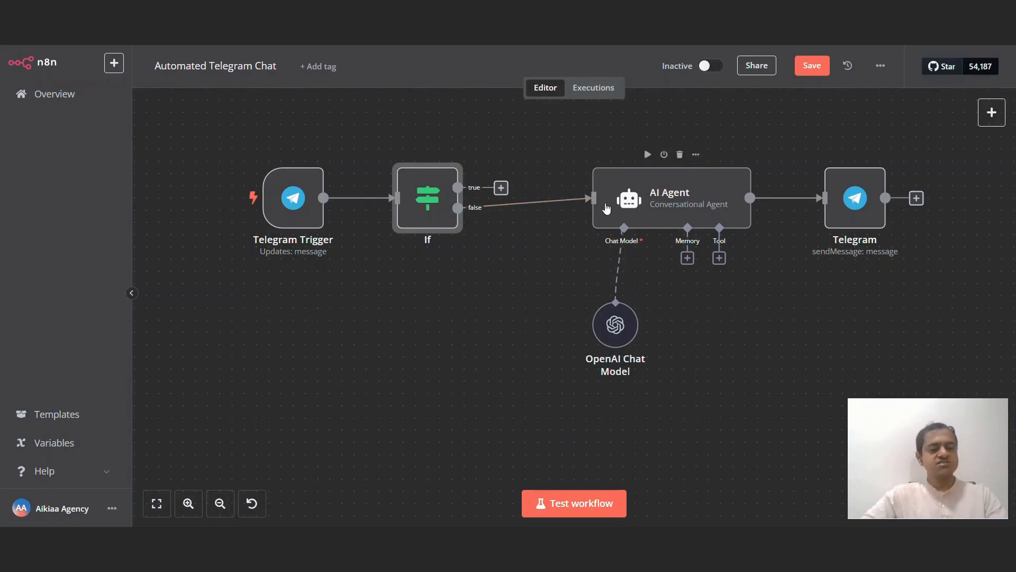
double_click(640, 207)
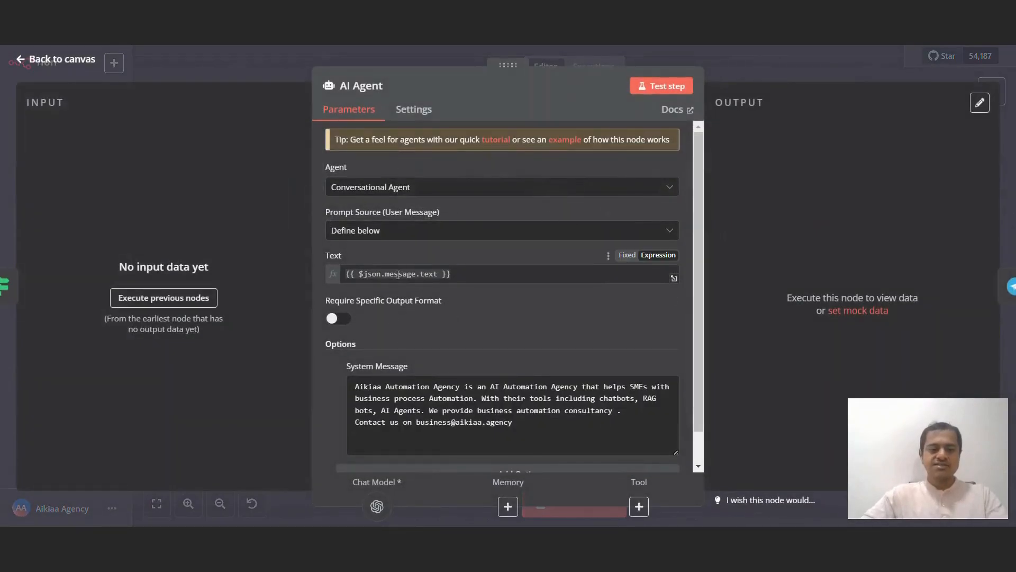
double_click(399, 274)
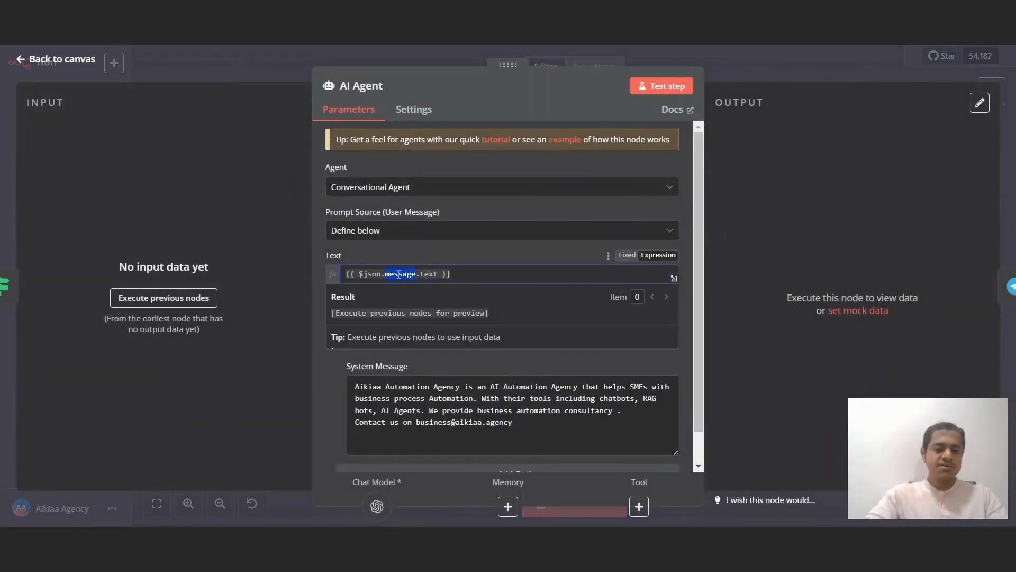
key("BackSpace")
key("BackSpace")
left_click(817, 68)
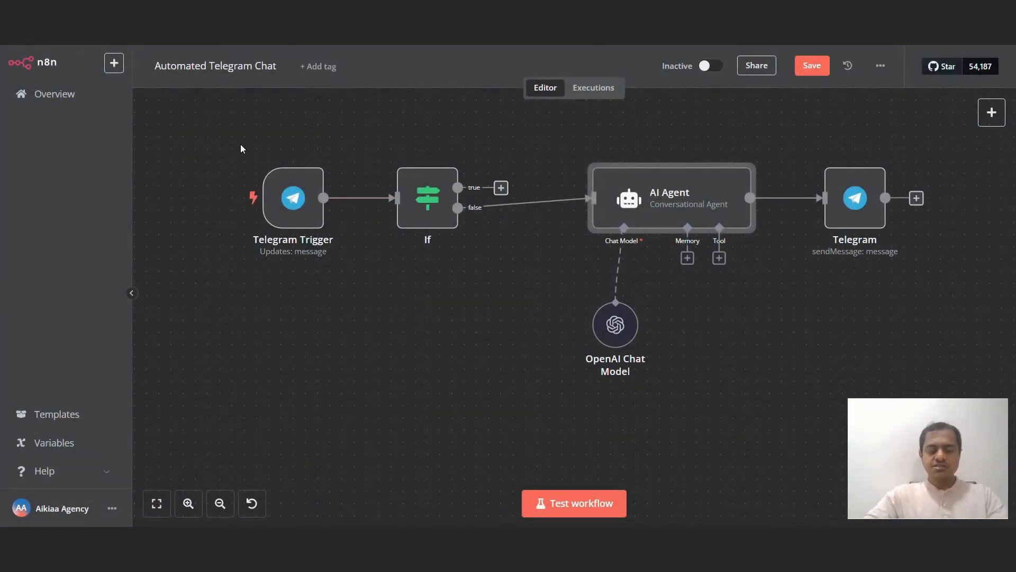
Step: Move the Telegram Trigger and If nodes up-left so they no longer overlap
left_click_drag(505, 290, 506, 290)
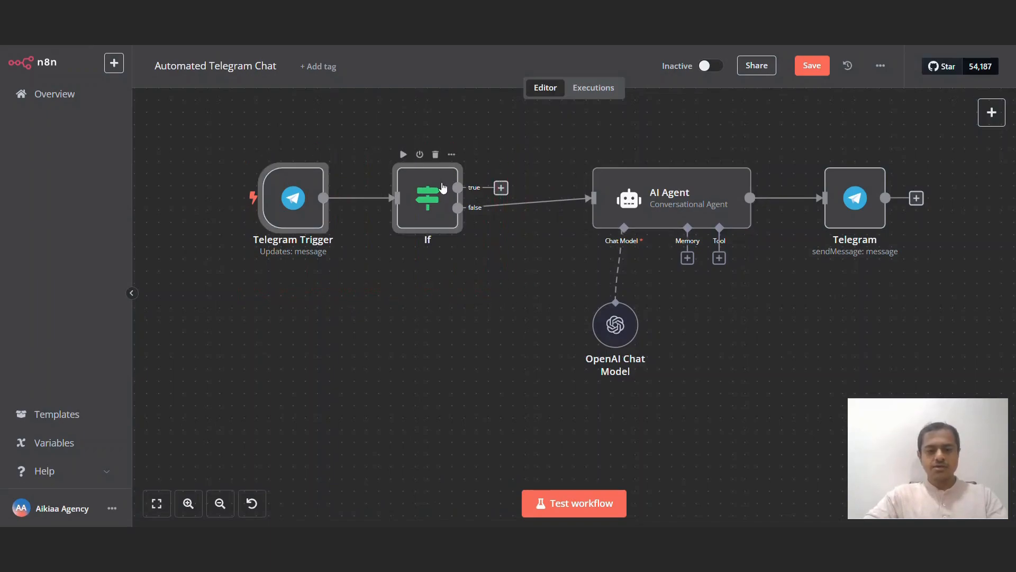
left_click_drag(443, 187, 336, 128)
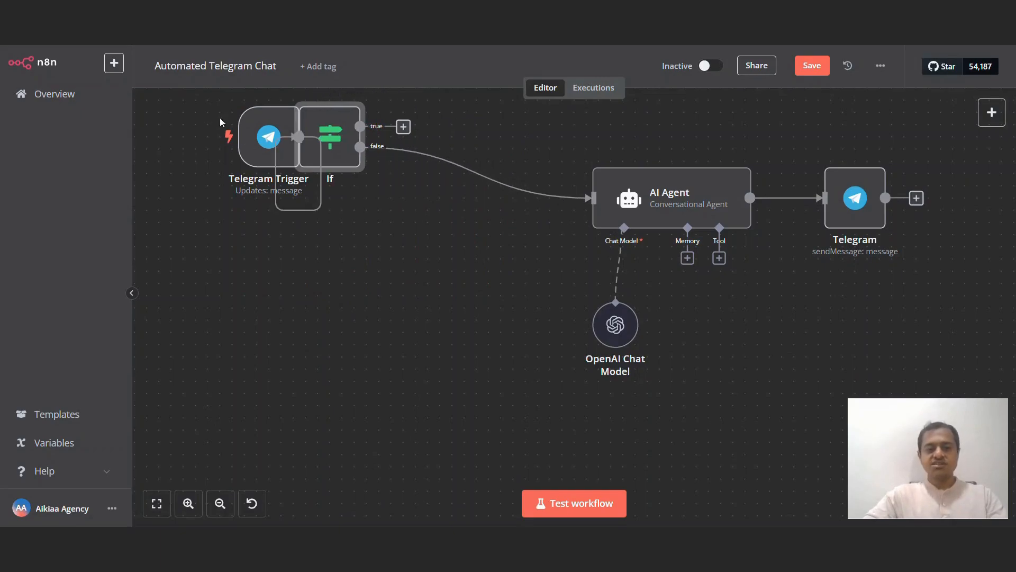
left_click_drag(253, 130, 216, 129)
left_click(402, 178)
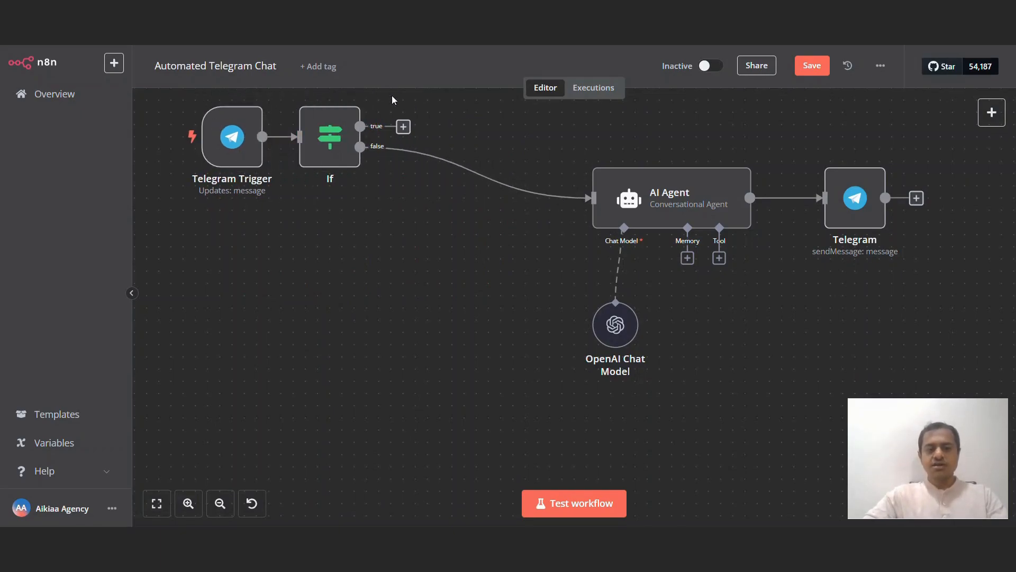
left_click(403, 126)
Step: Add a 4-second Wait node on the If true branch, placed above the AI Agent row
type("wai")
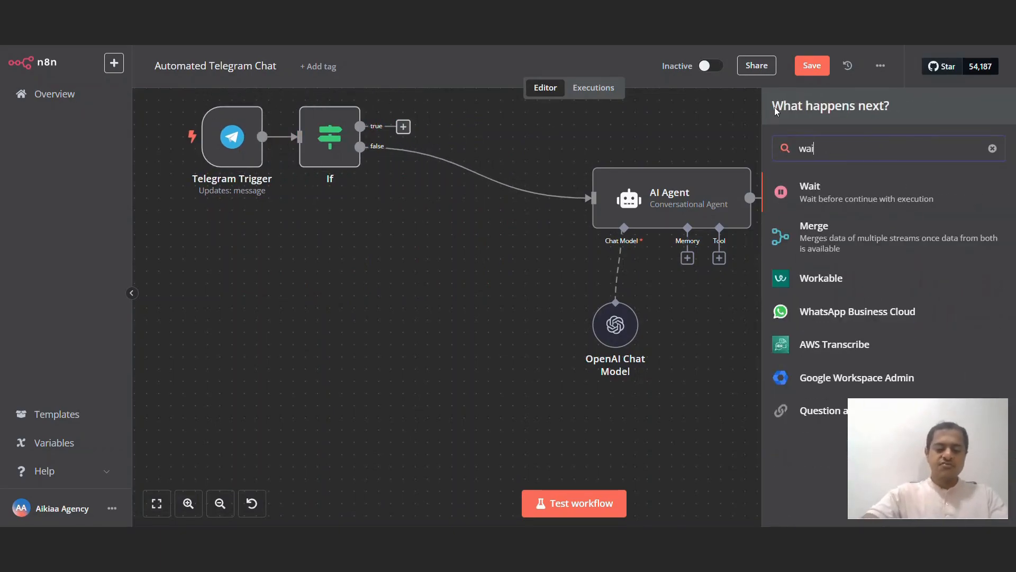
type("t")
left_click(841, 197)
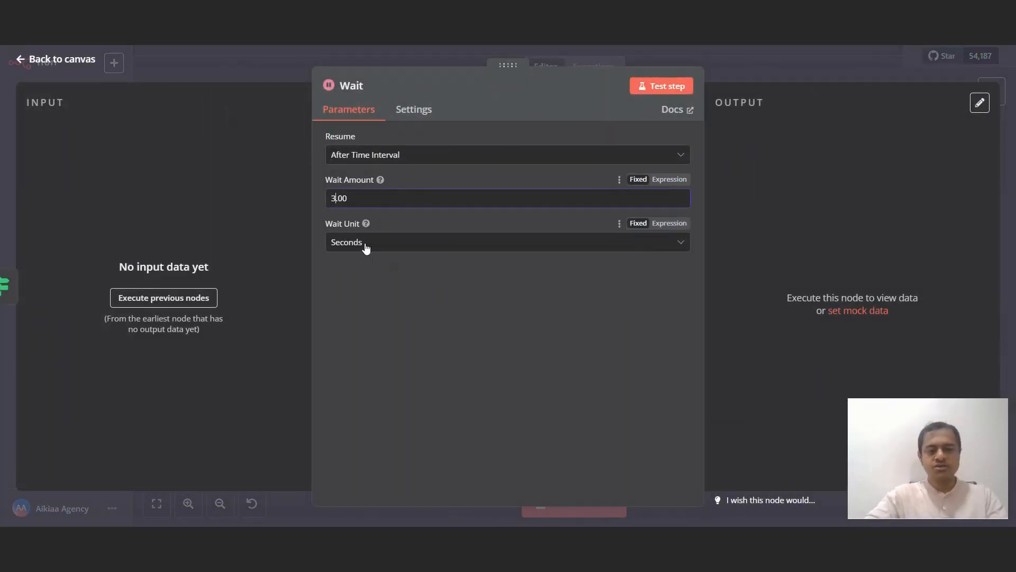
key("BackSpace")
type("4")
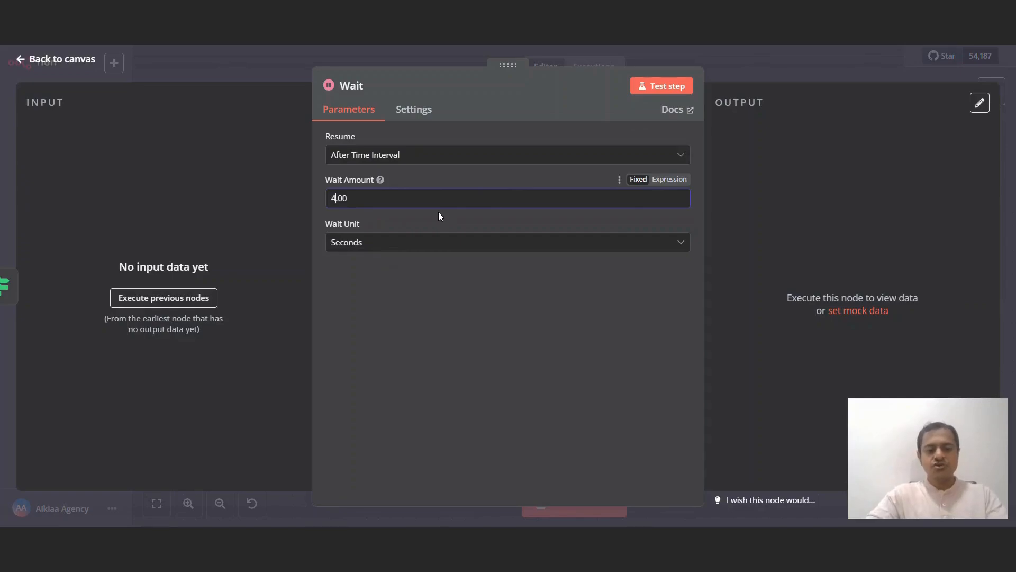
left_click(777, 56)
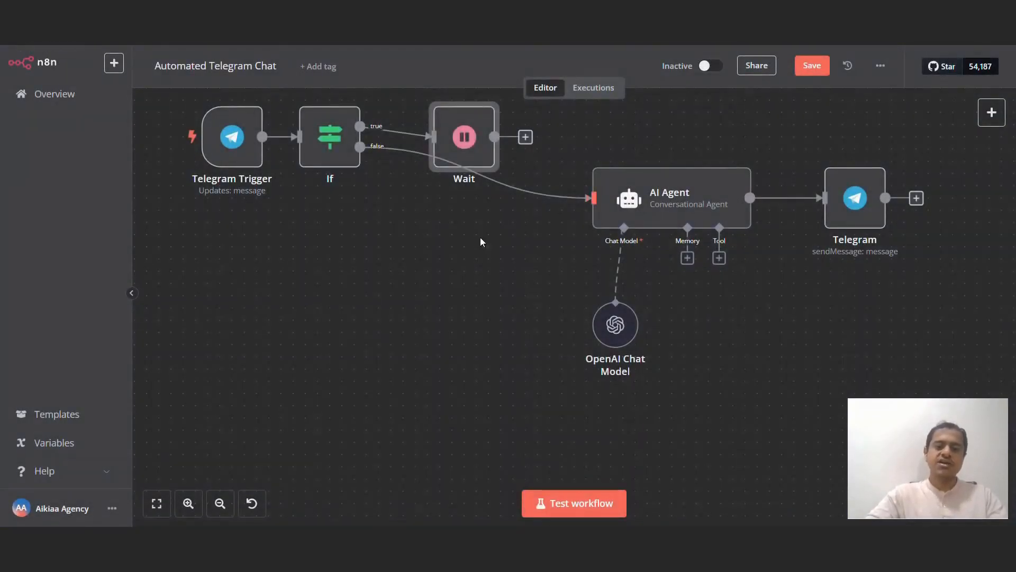
scroll(386, 290, "up", 3)
left_click_drag(495, 198, 472, 160)
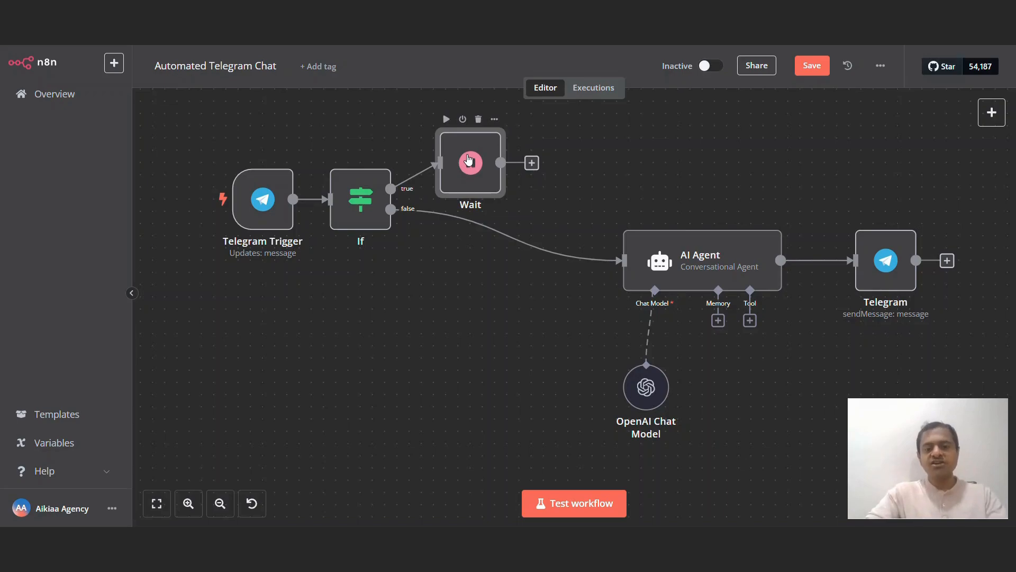
Step: Add a Telegram node after Wait and scroll through its full list of actions
left_click(531, 163)
type("tele")
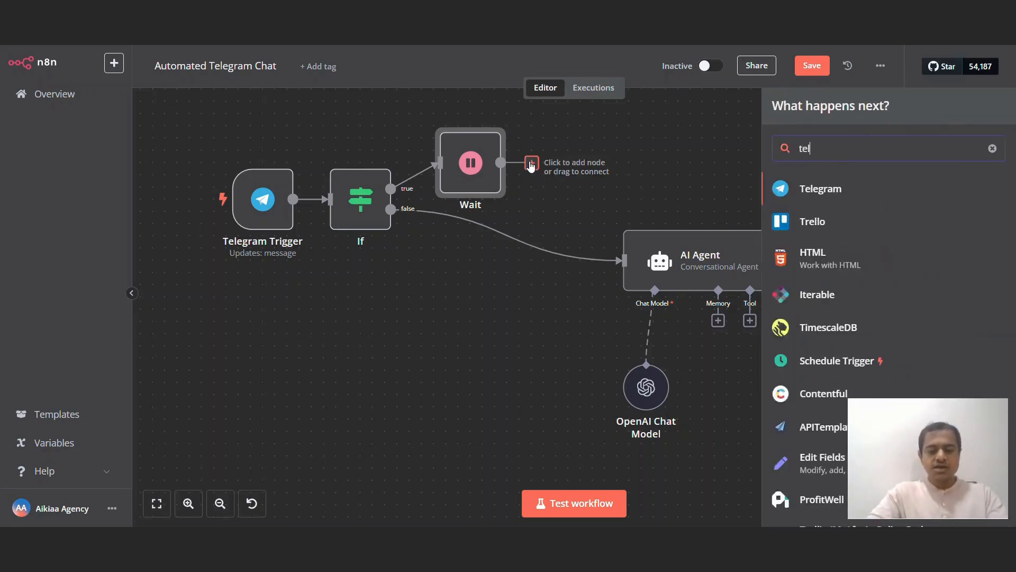
left_click(847, 193)
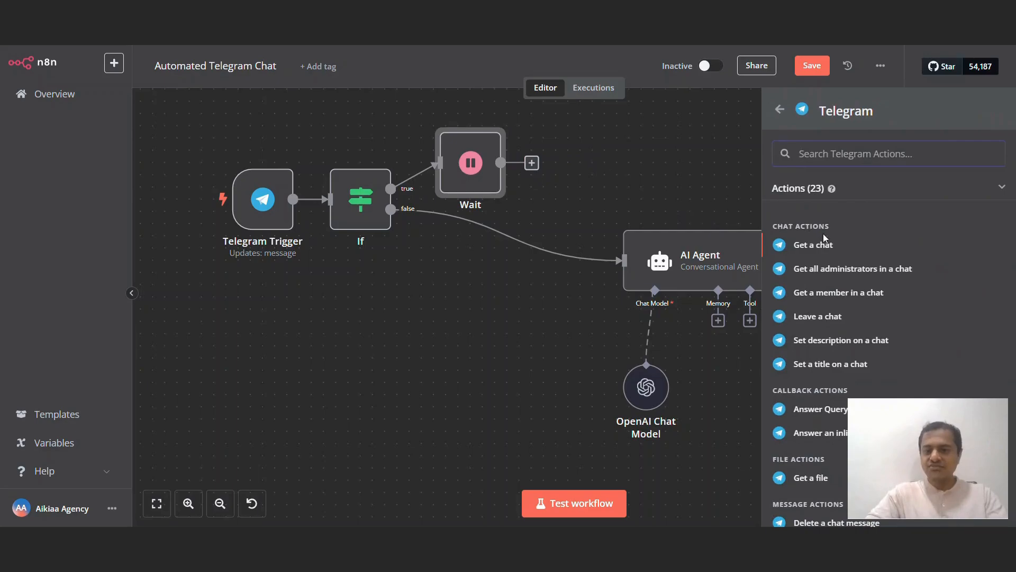
type("dow")
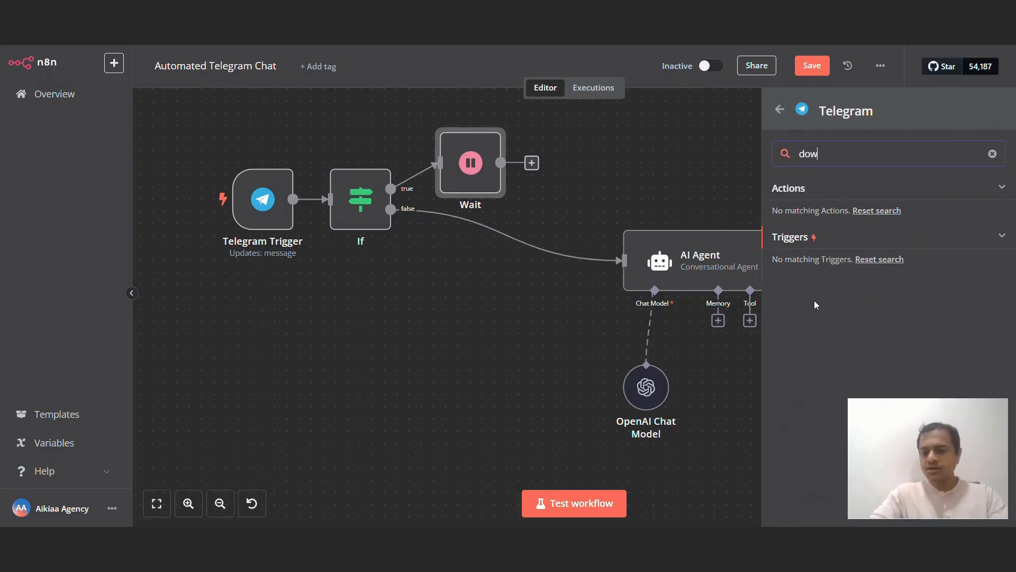
key("BackSpace")
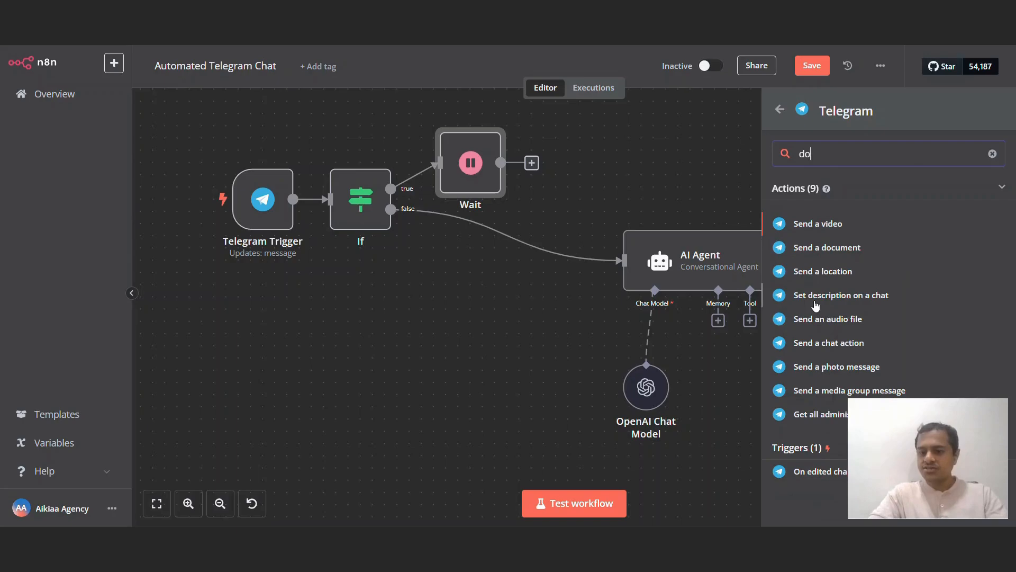
key("BackSpace")
key("BackSpace")
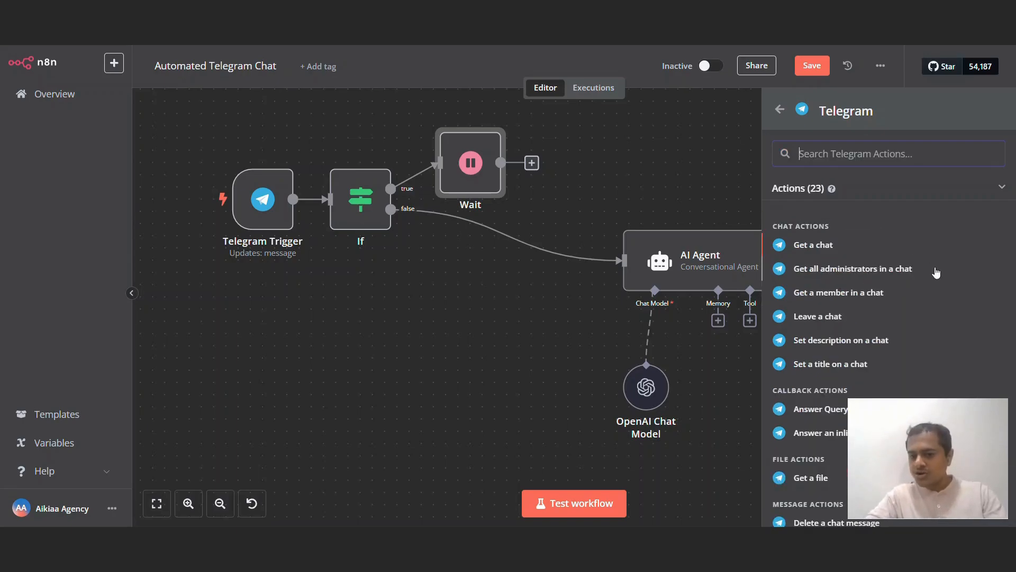
scroll(934, 272, "down", 1)
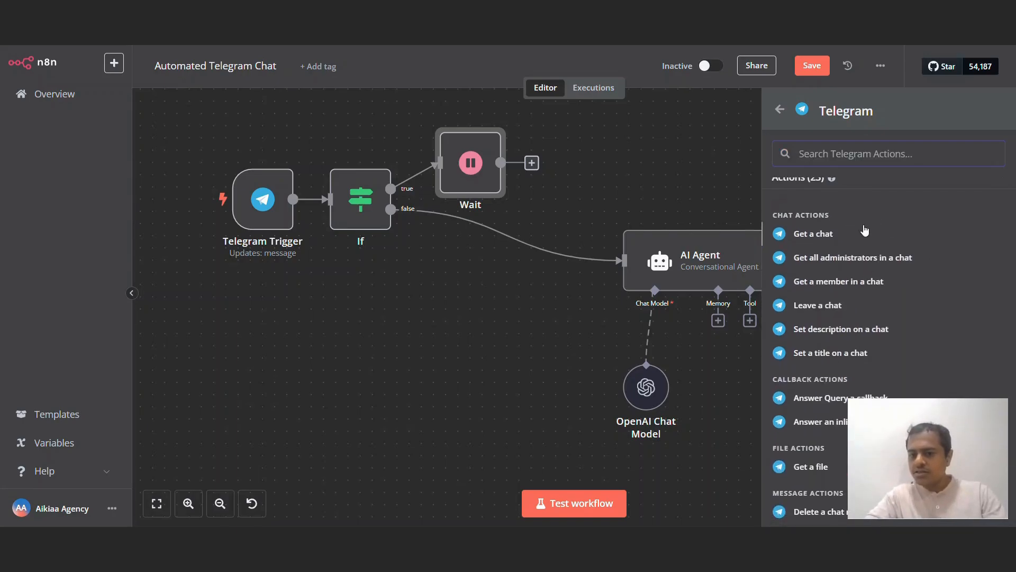
scroll(895, 279, "down", 1)
scroll(896, 279, "down", 1)
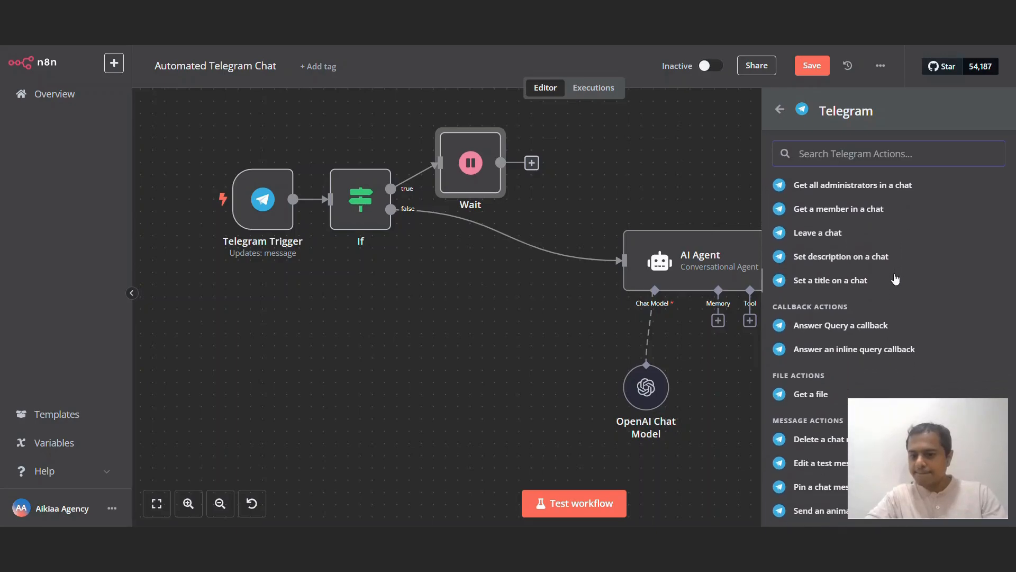
scroll(896, 279, "down", 4)
scroll(880, 317, "down", 2)
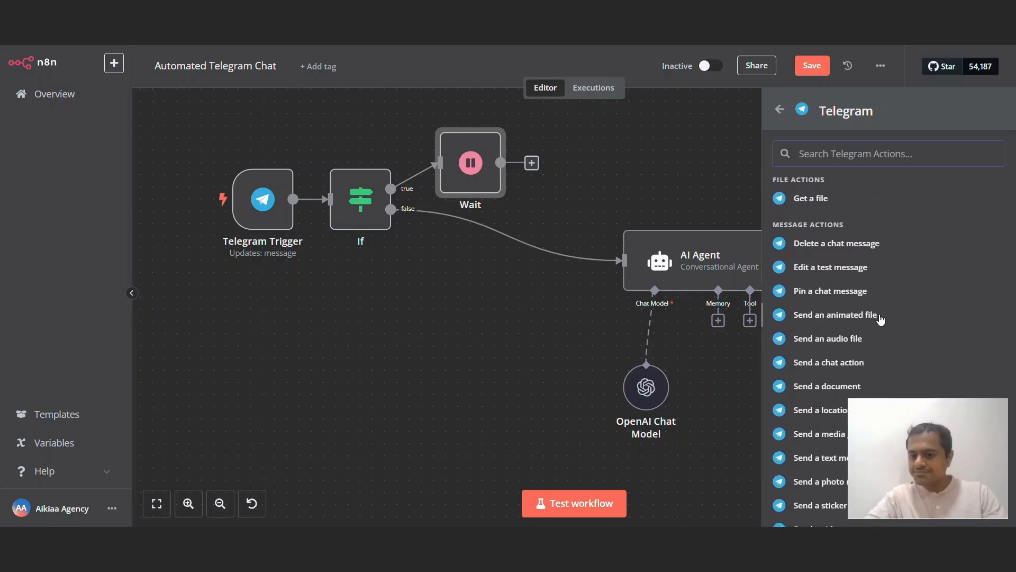
scroll(887, 308, "down", 2)
scroll(886, 309, "down", 3)
scroll(887, 308, "up", 10)
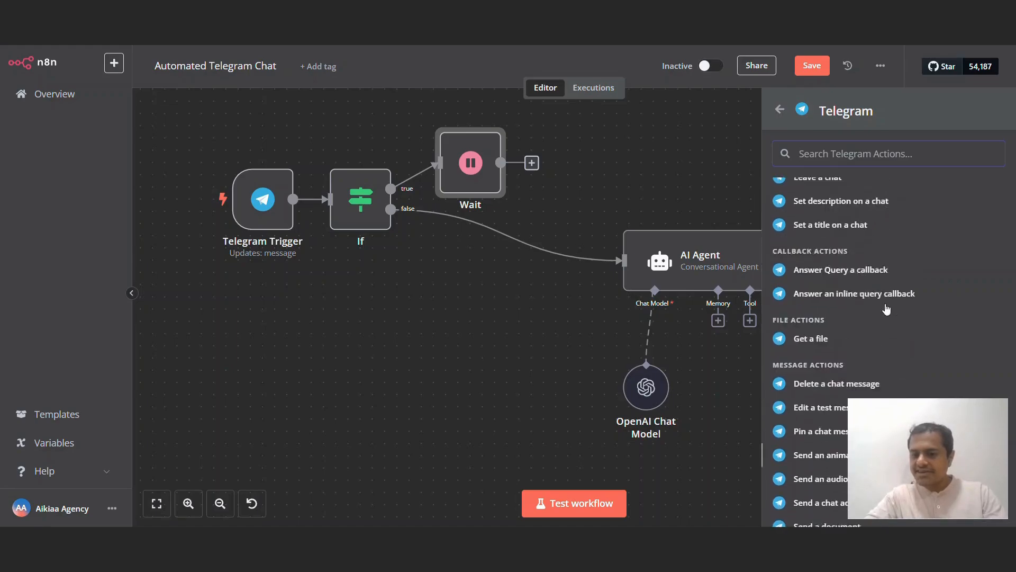
Step: Add a Telegram 'Get a file' node (Telegram1) and place it next to Wait
type("get")
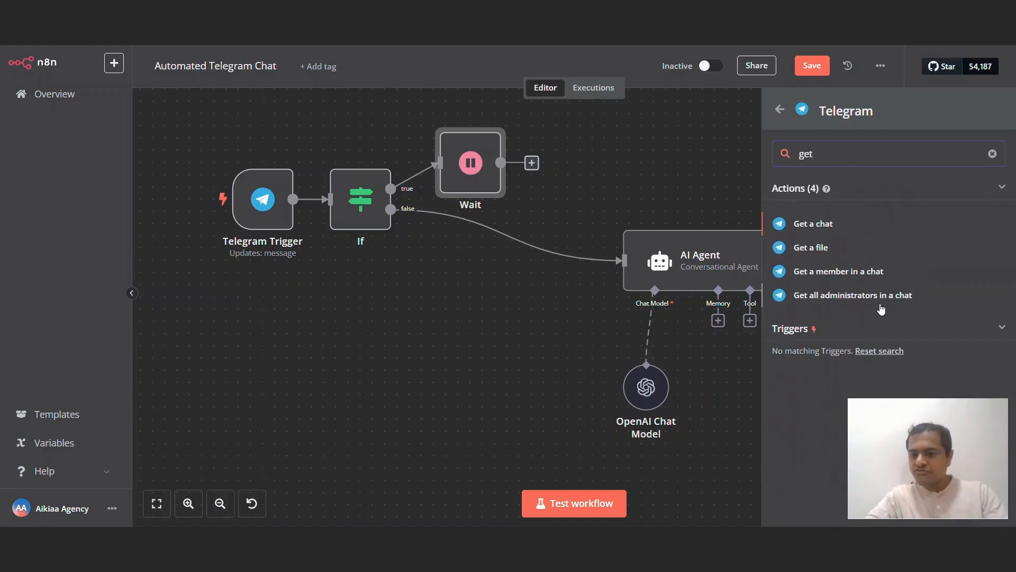
left_click(814, 249)
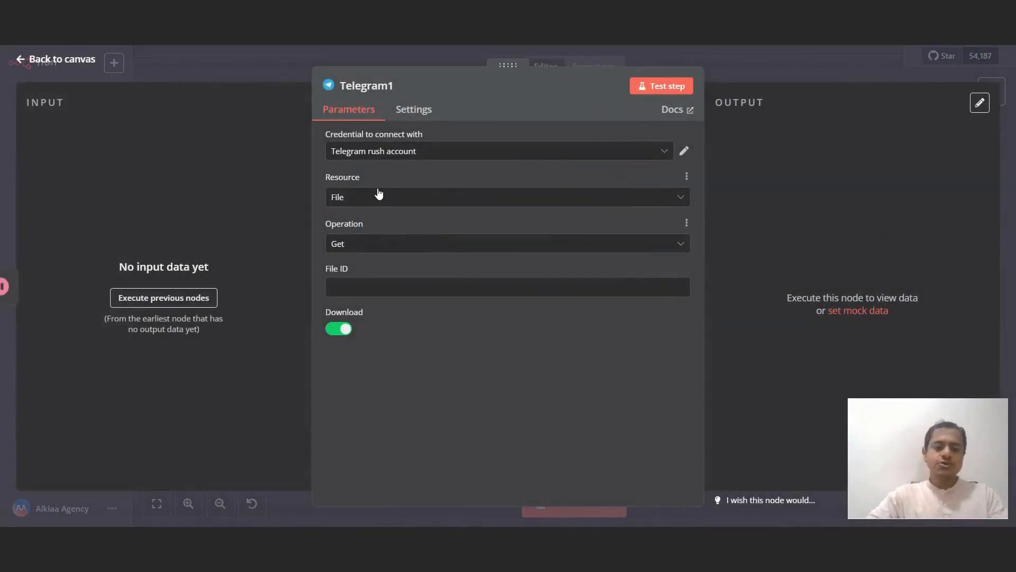
left_click(257, 66)
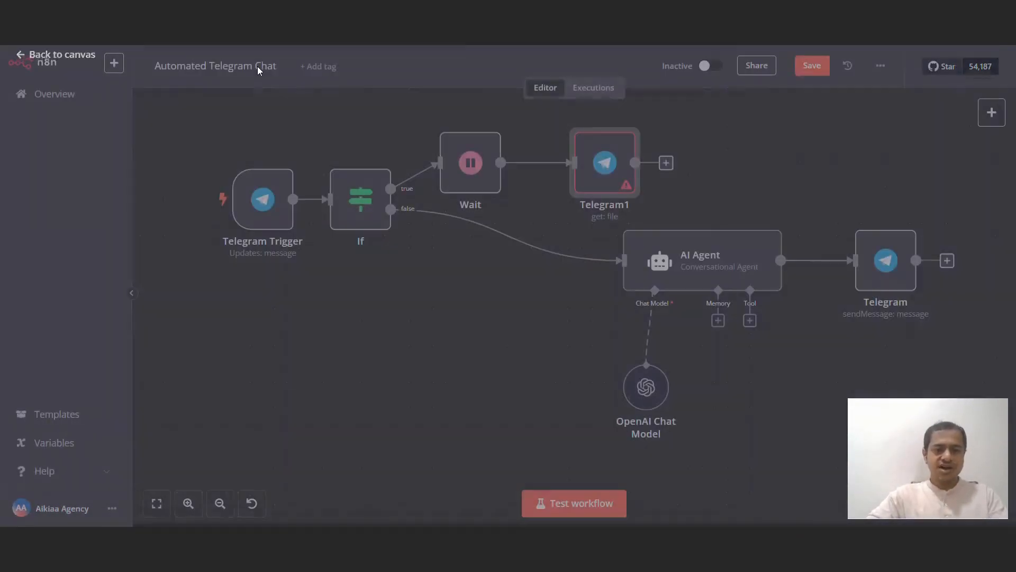
left_click_drag(610, 167, 562, 169)
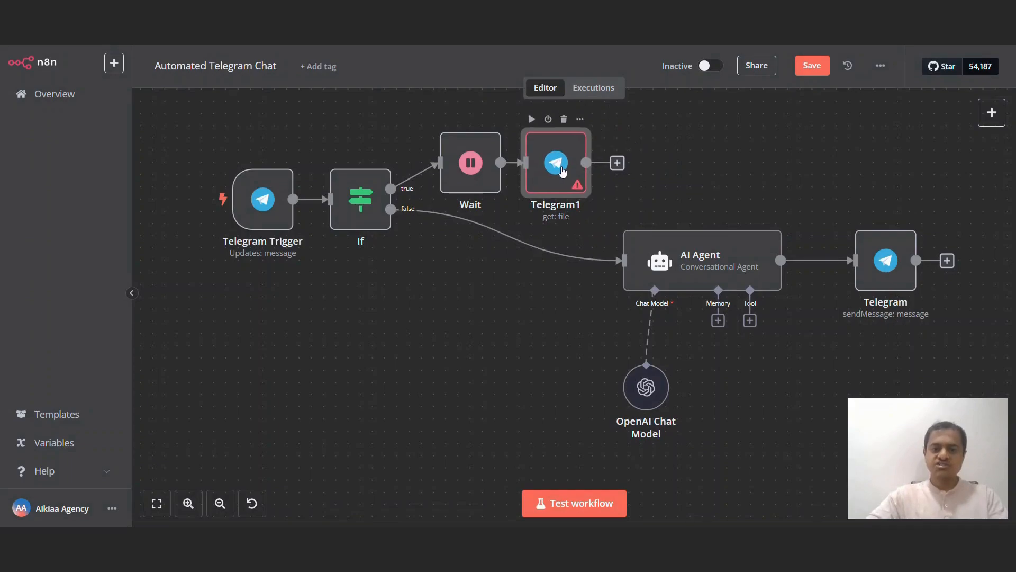
double_click(560, 165)
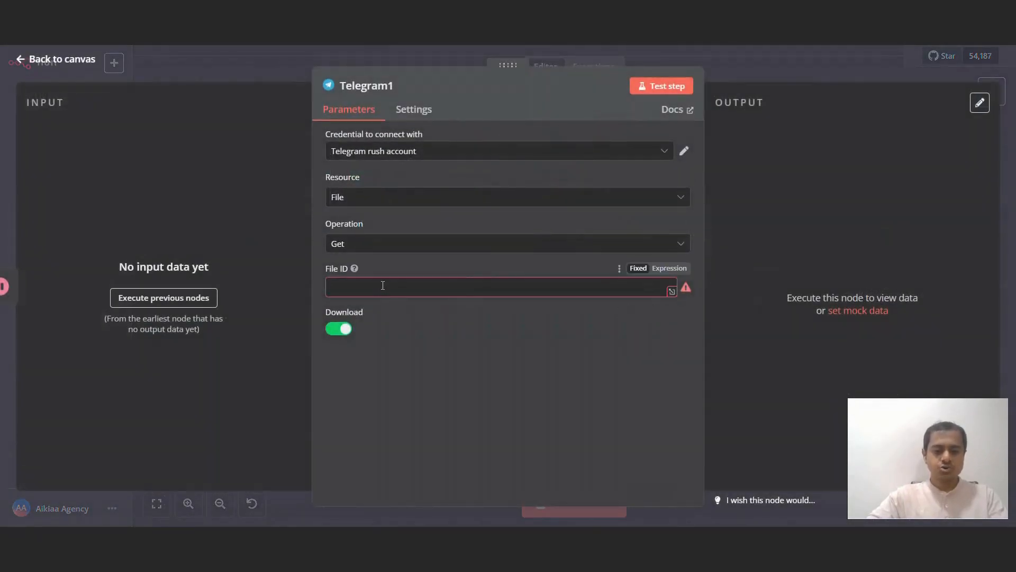
left_click(757, 77)
Step: Copy the Chat ID expression from the reply Telegram node
double_click(866, 240)
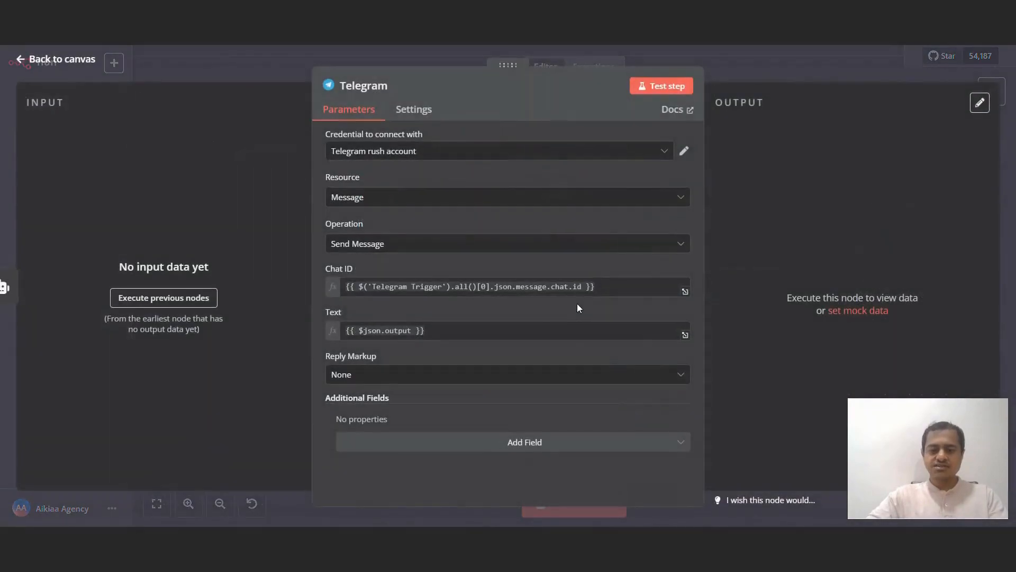
left_click(617, 285)
key("ctrl+a")
key("ctrl+c")
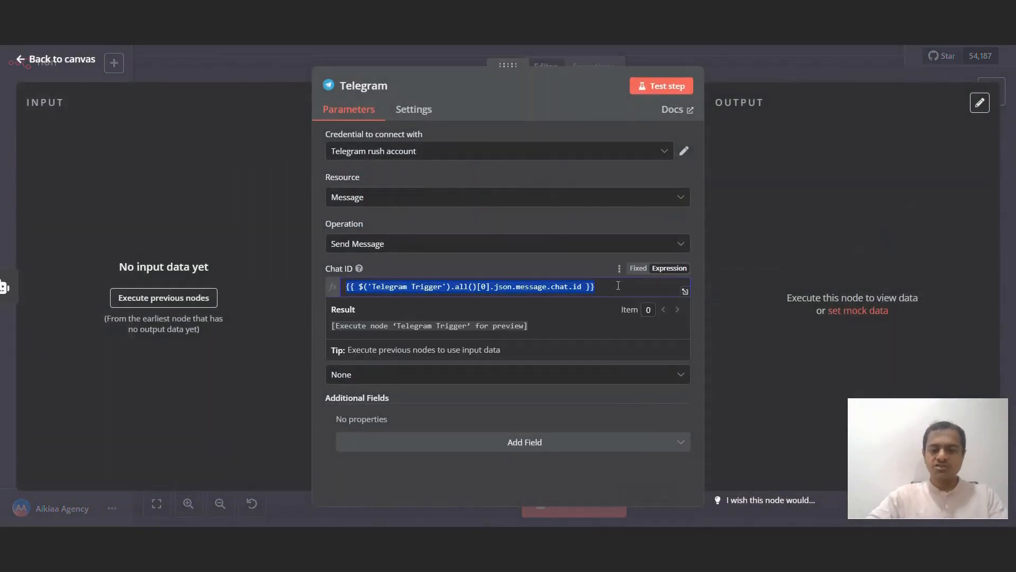
left_click(838, 55)
Step: Set Telegram1's File ID to expression {{ $('Telegram Trigger').all()[0].json.message.voice.file_id }}
double_click(565, 171)
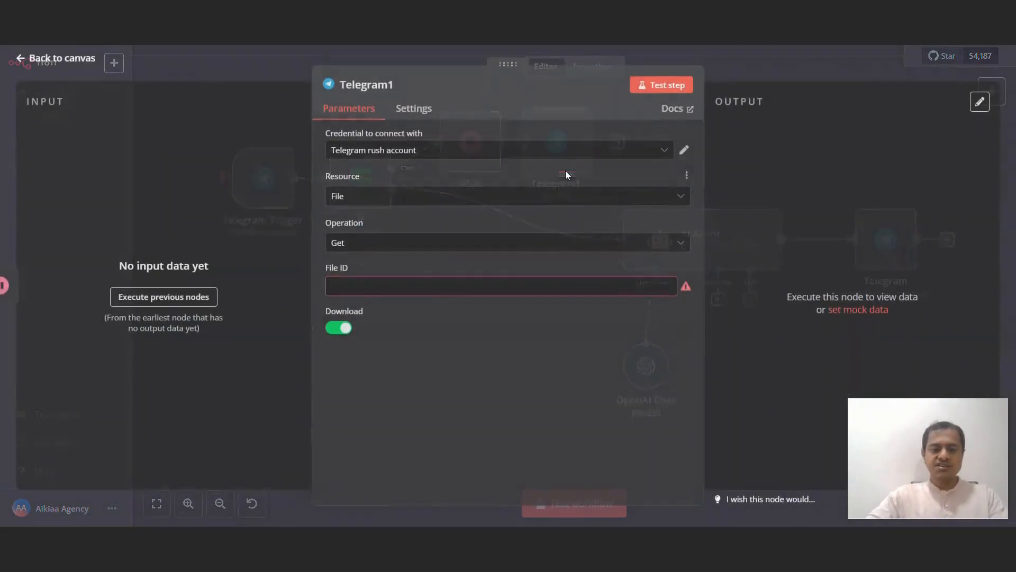
left_click(445, 287)
key("ctrl+v")
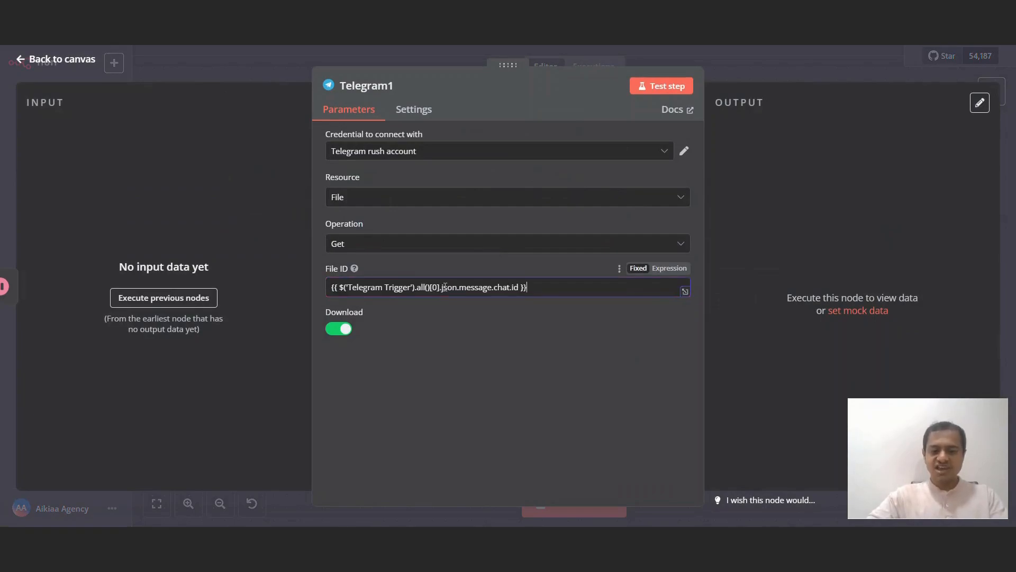
left_click(668, 268)
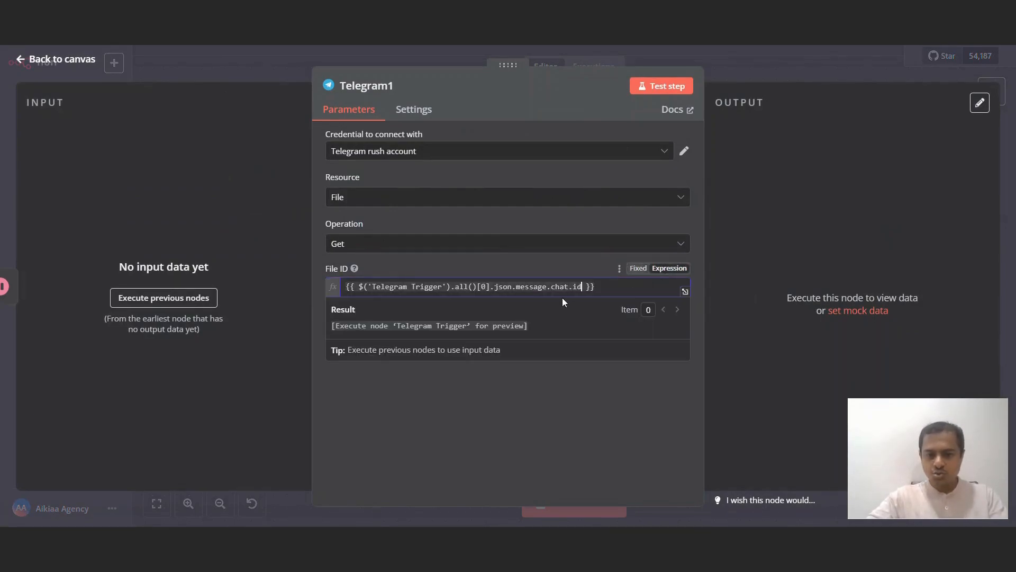
type("oice")
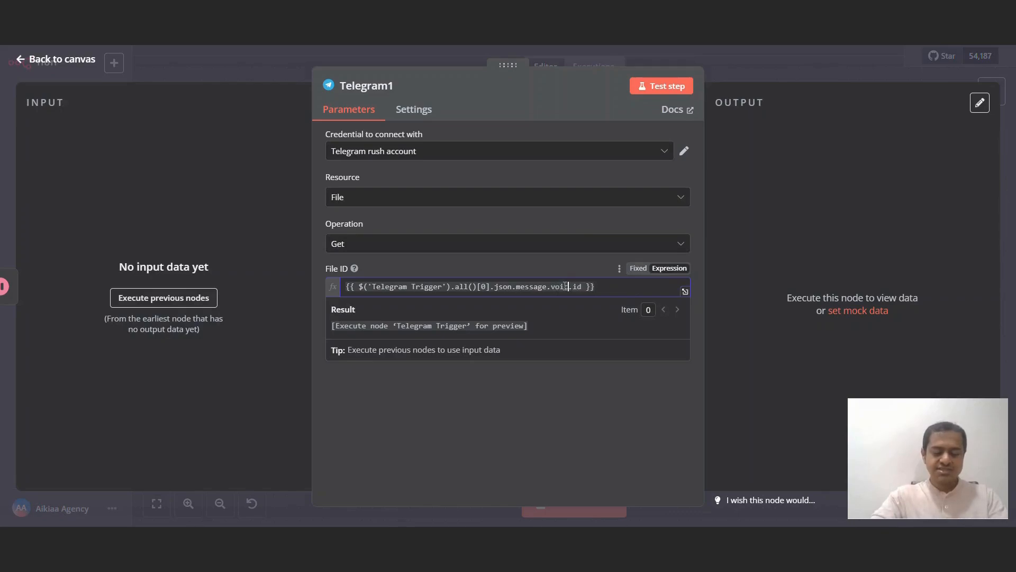
left_click(733, 205)
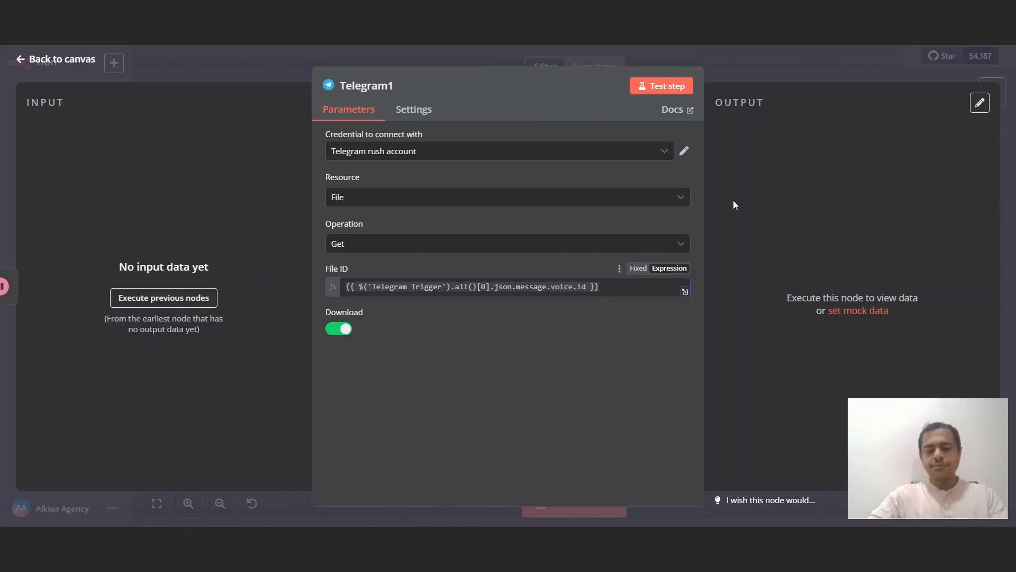
left_click(584, 286)
key("BackSpace")
key("BackSpace")
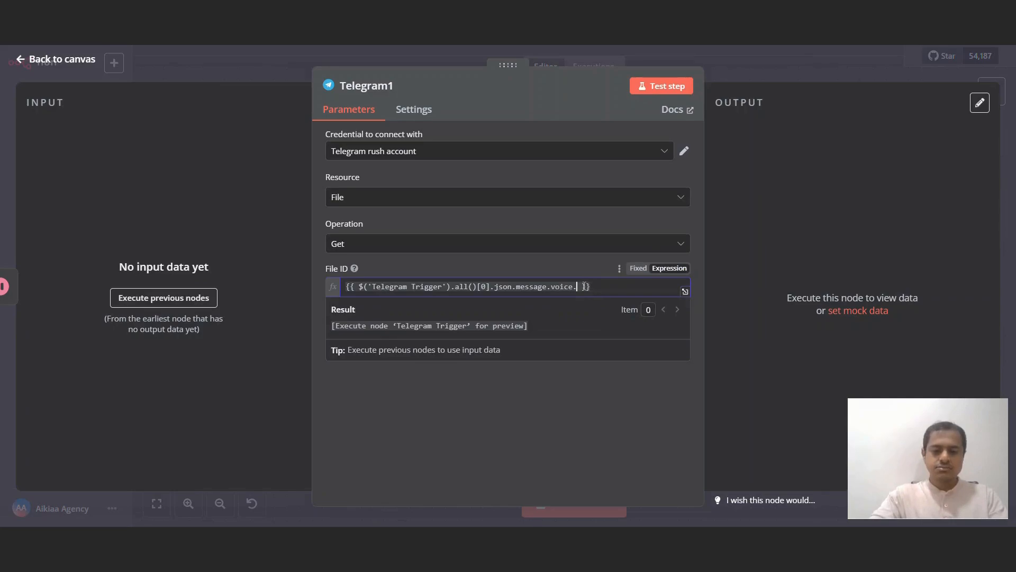
type("file_id")
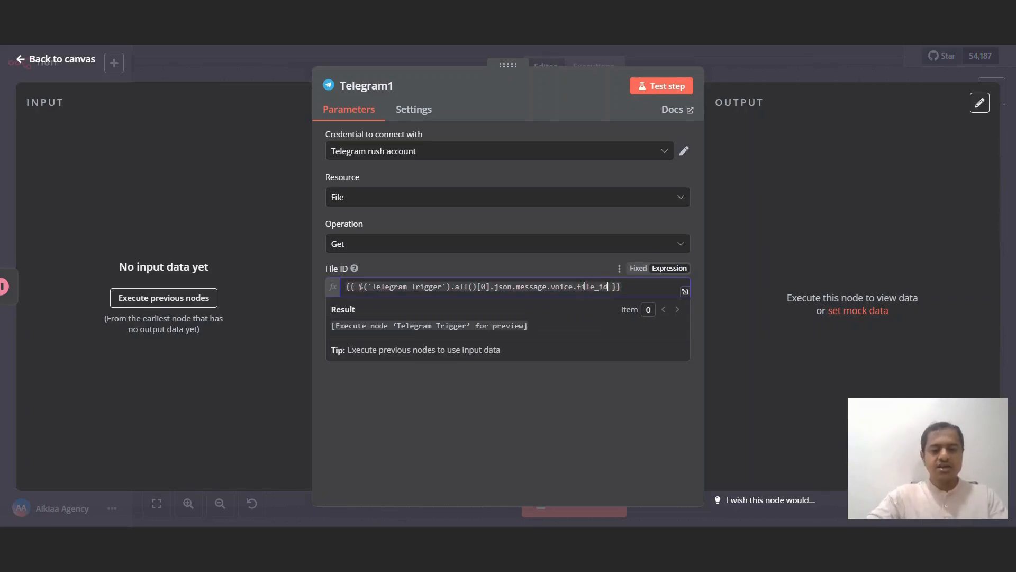
left_click(720, 180)
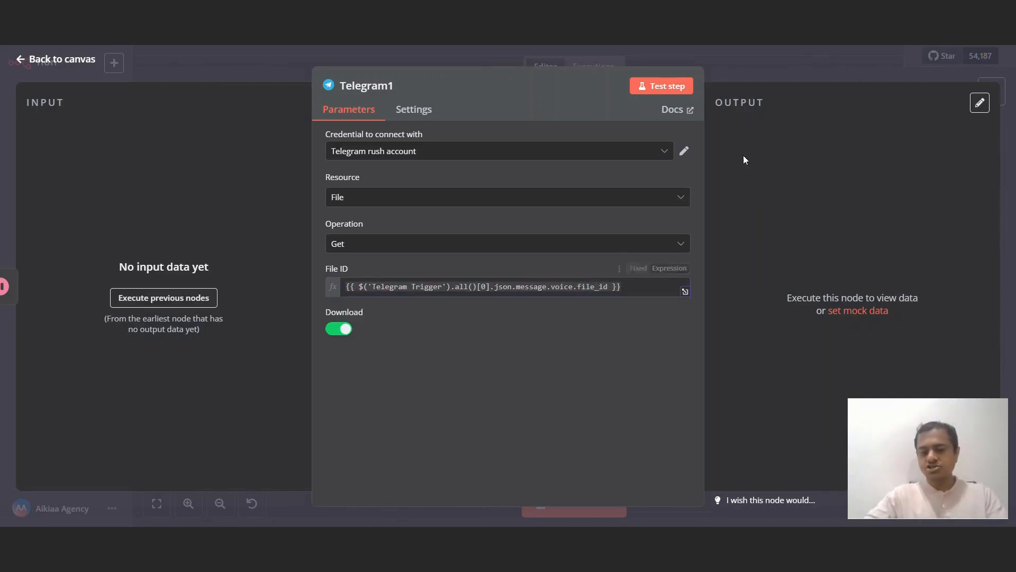
left_click(779, 81)
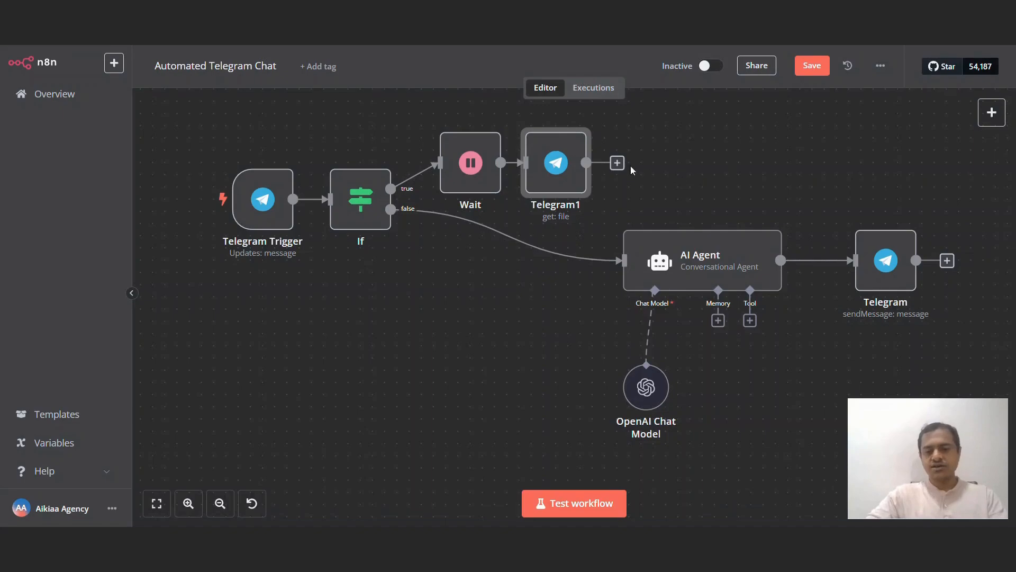
Step: Add an OpenAI node after Telegram1 set to Audio › Transcribe a Recording
mouse_move(591, 147)
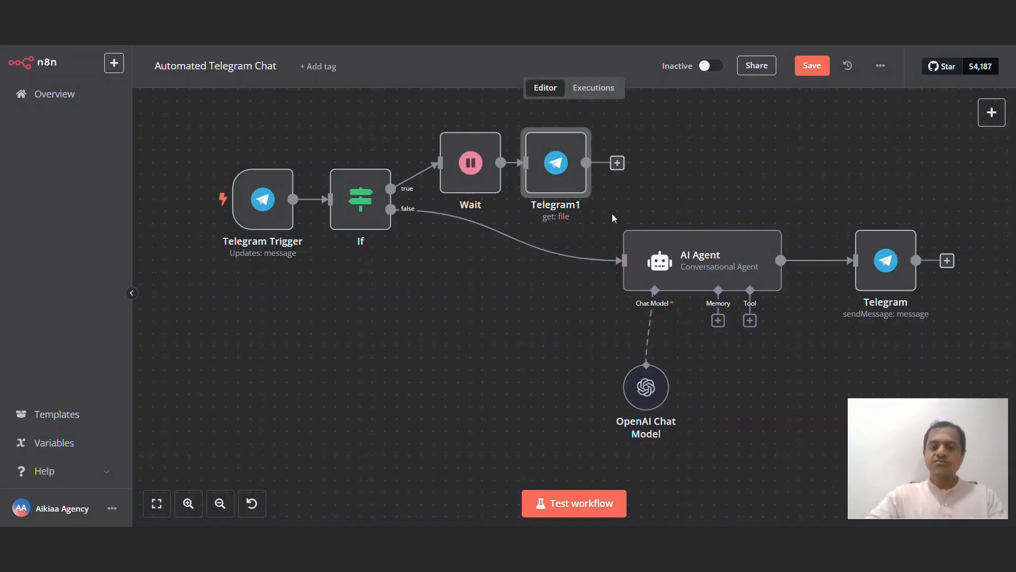
left_click(619, 163)
type("open")
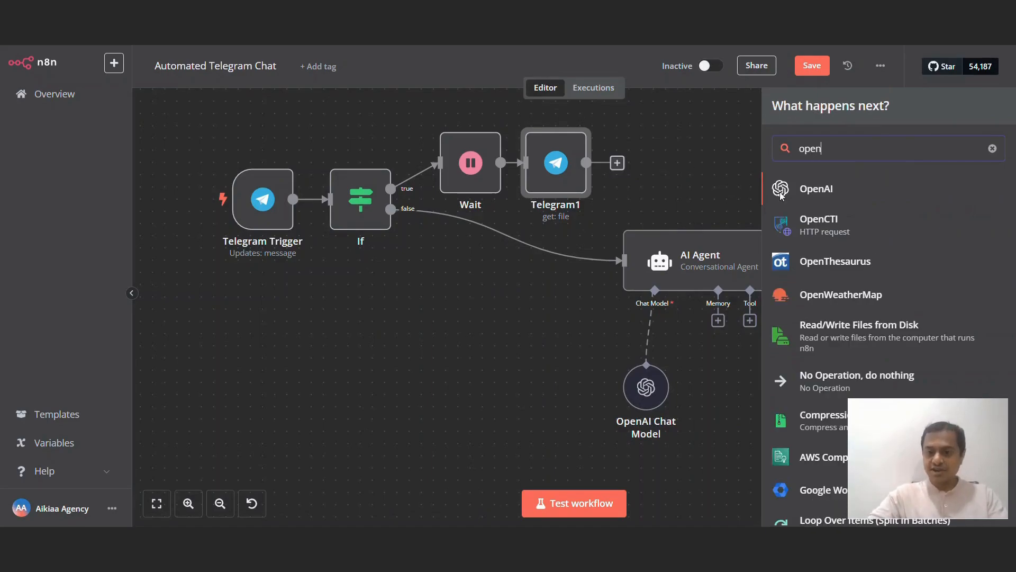
left_click(781, 195)
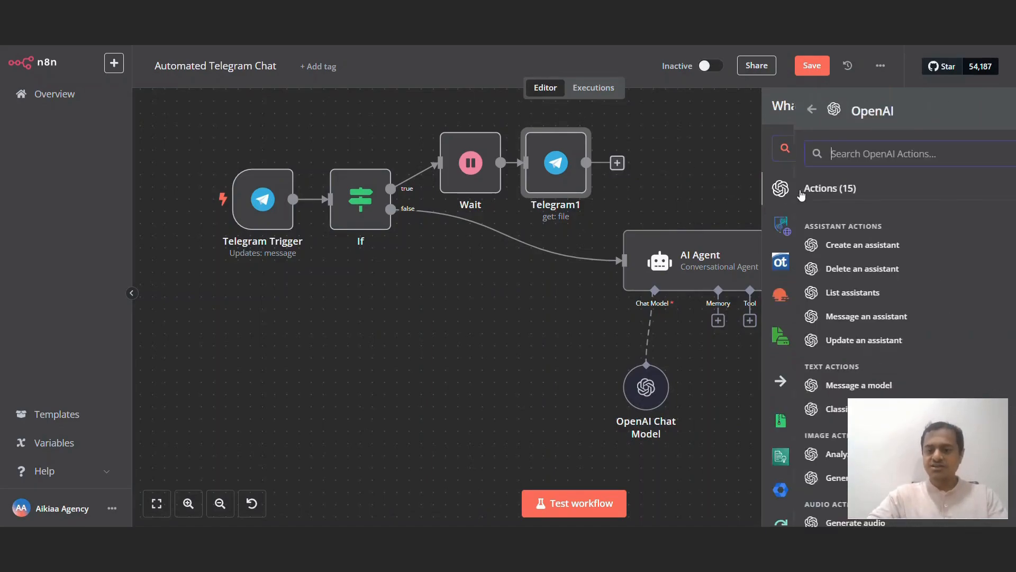
type("tr")
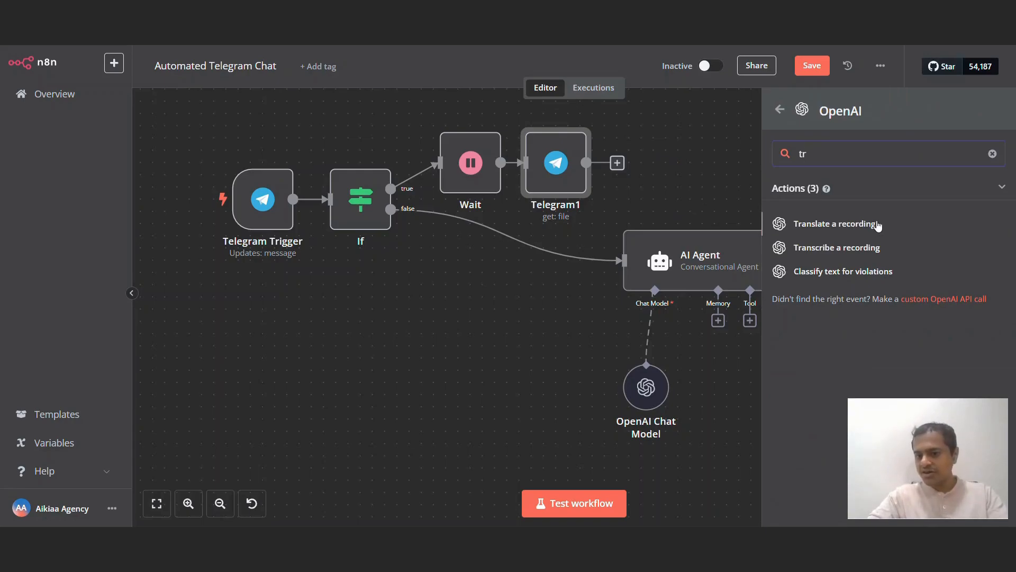
left_click(831, 248)
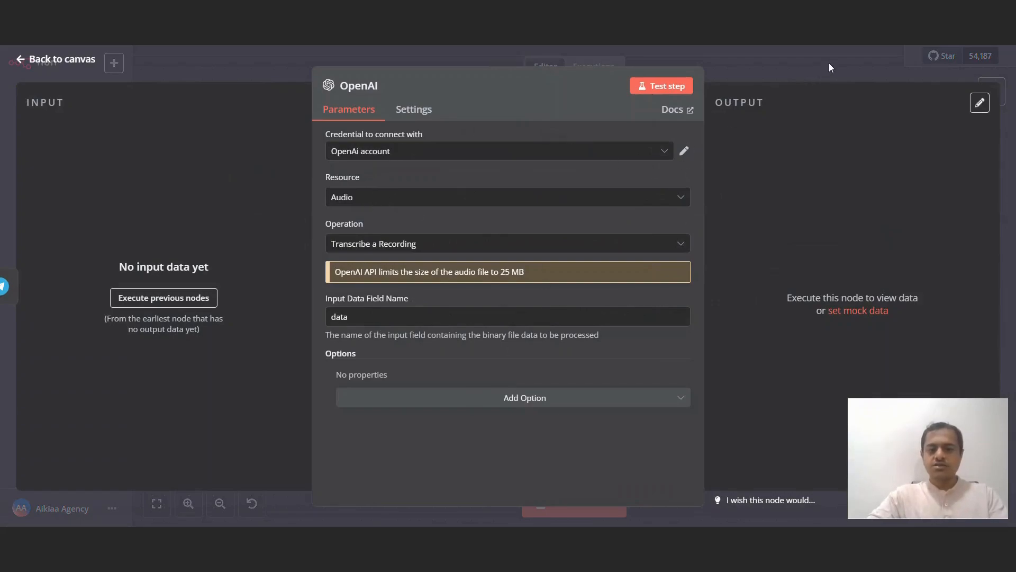
left_click(427, 194)
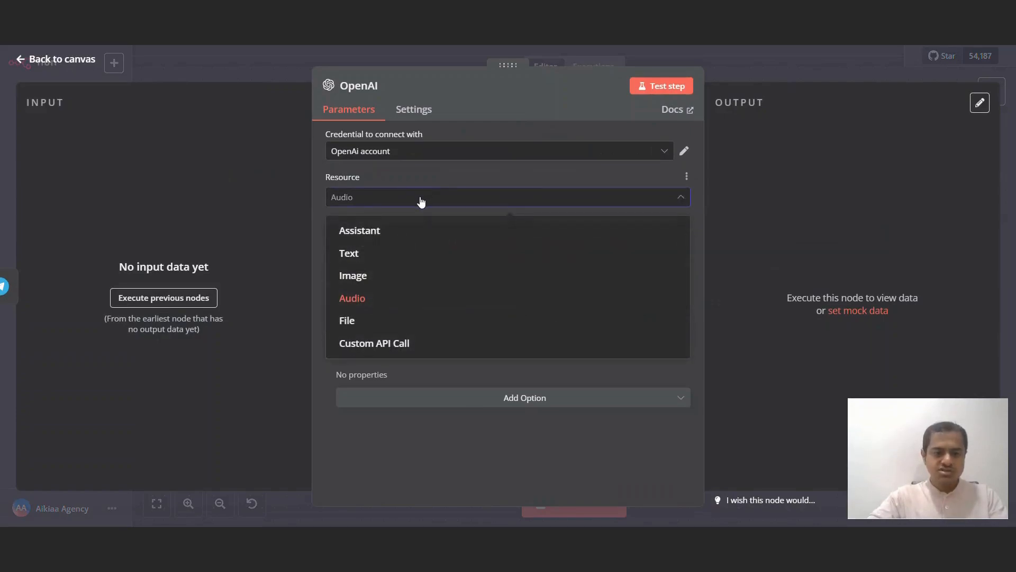
left_click(549, 298)
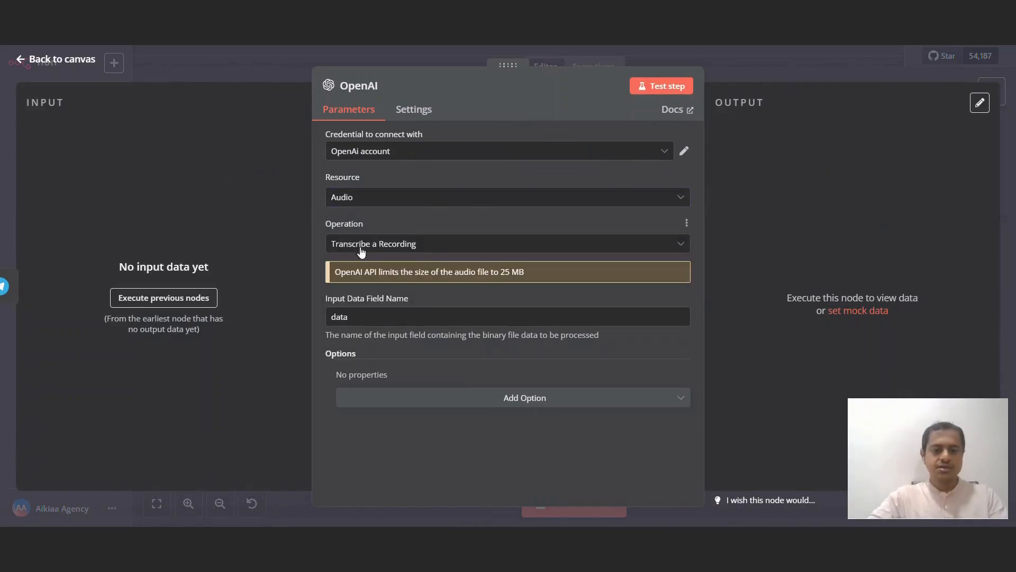
left_click(830, 67)
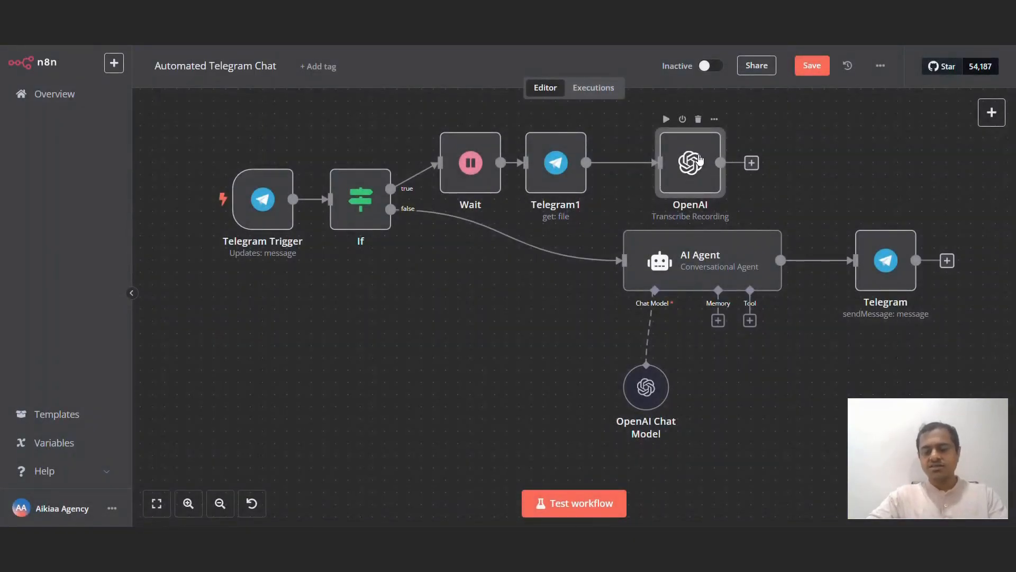
Step: Shift the node chain left, move the AI Agent right, and wire OpenAI's output into it
scroll(298, 153, "up", 1)
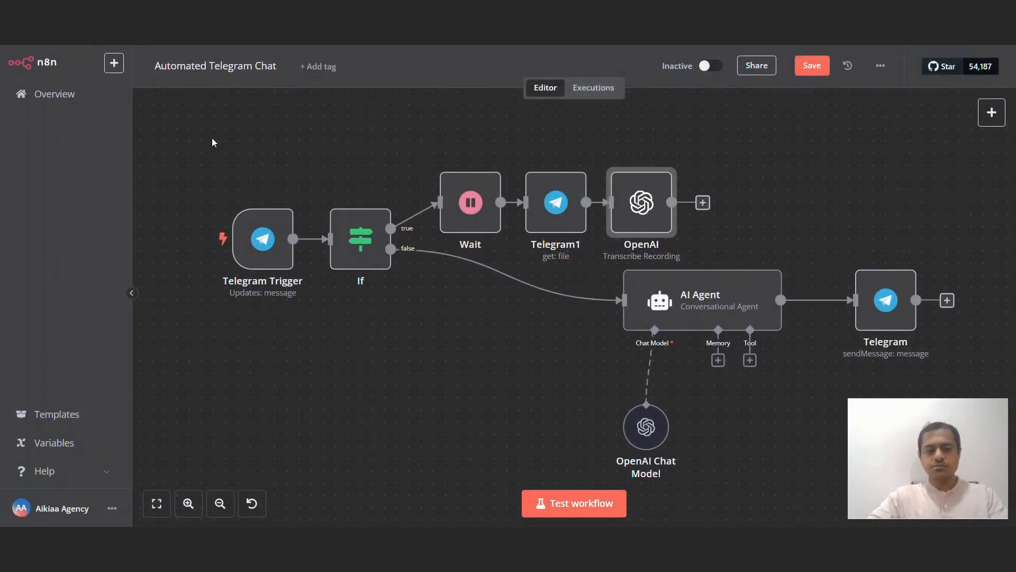
left_click_drag(196, 139, 694, 326)
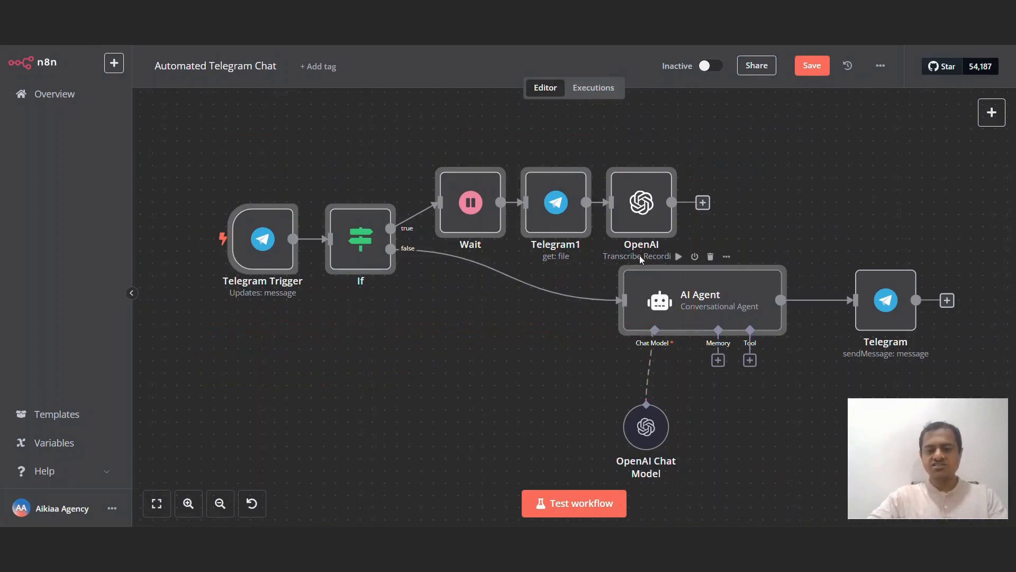
left_click_drag(636, 231, 563, 231)
left_click(603, 258)
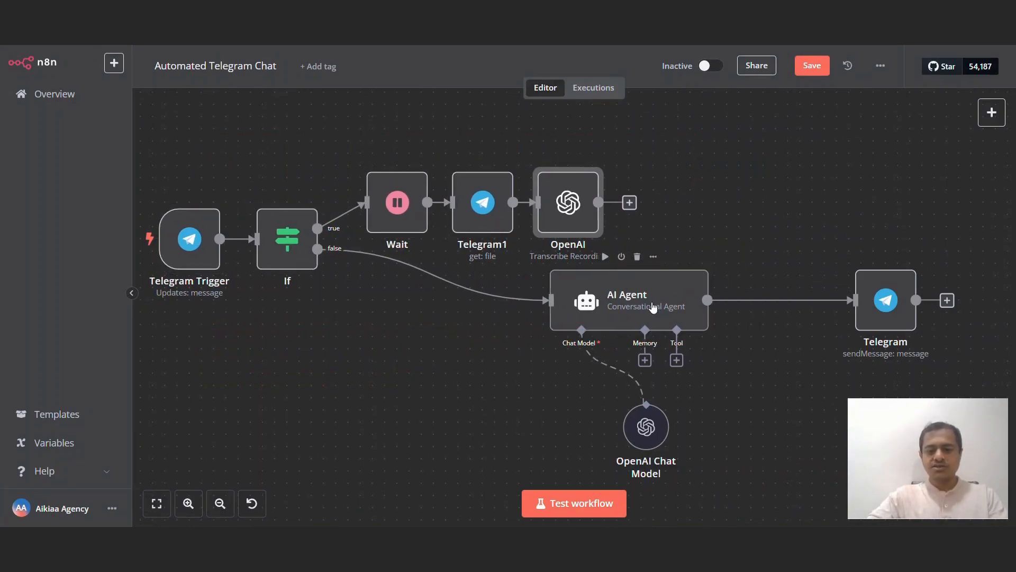
left_click_drag(661, 305, 766, 304)
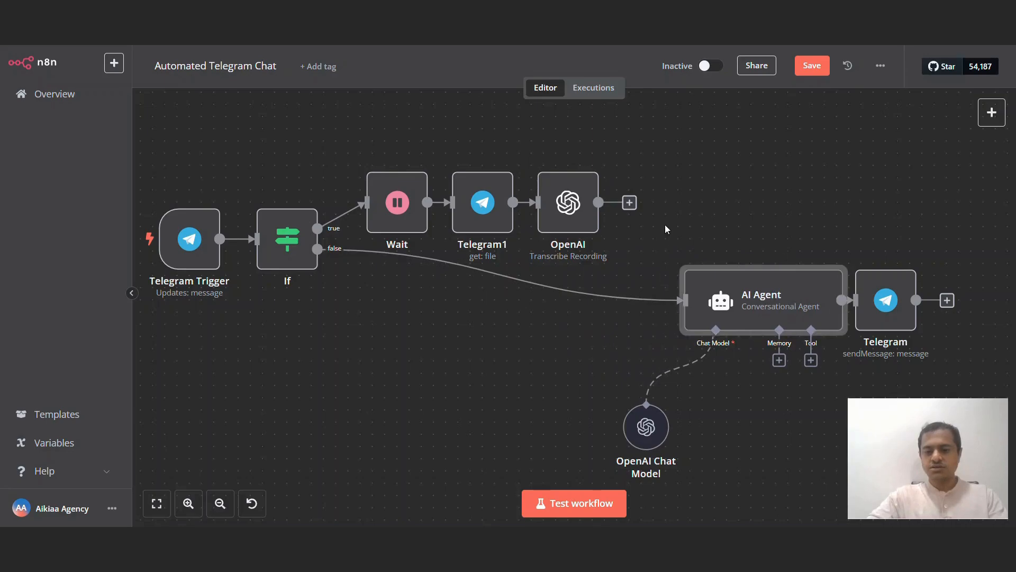
left_click_drag(629, 207, 669, 321)
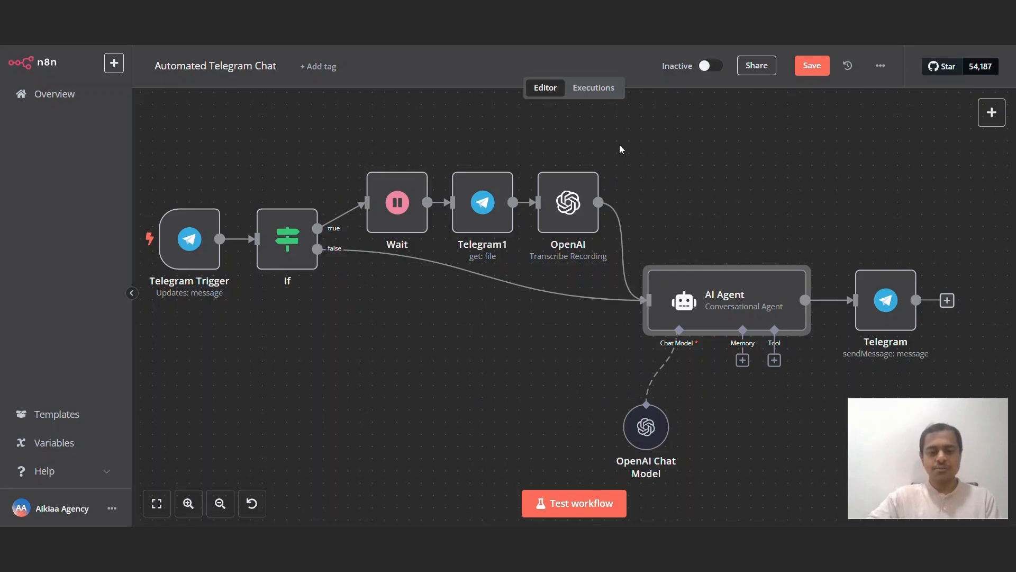
Step: Start a test run, open the executions list, and inspect the If node's data from the 16:22:45 run
left_click(586, 506)
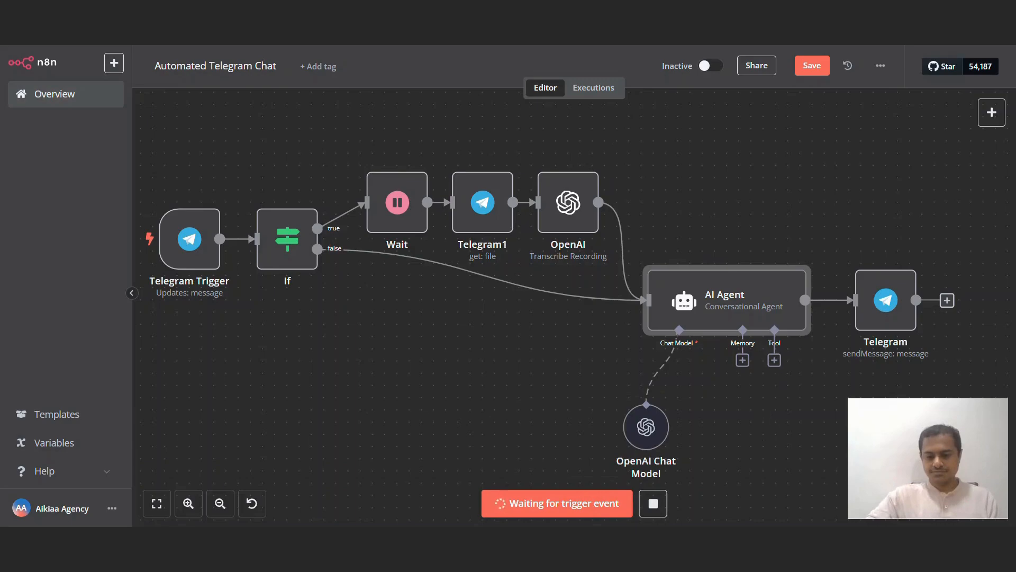
left_click(593, 87)
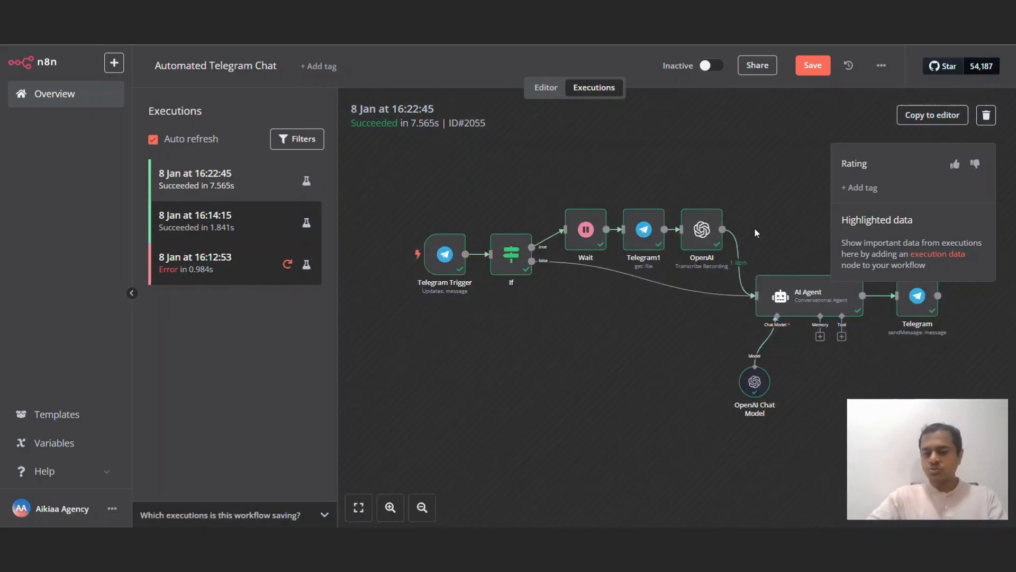
double_click(512, 268)
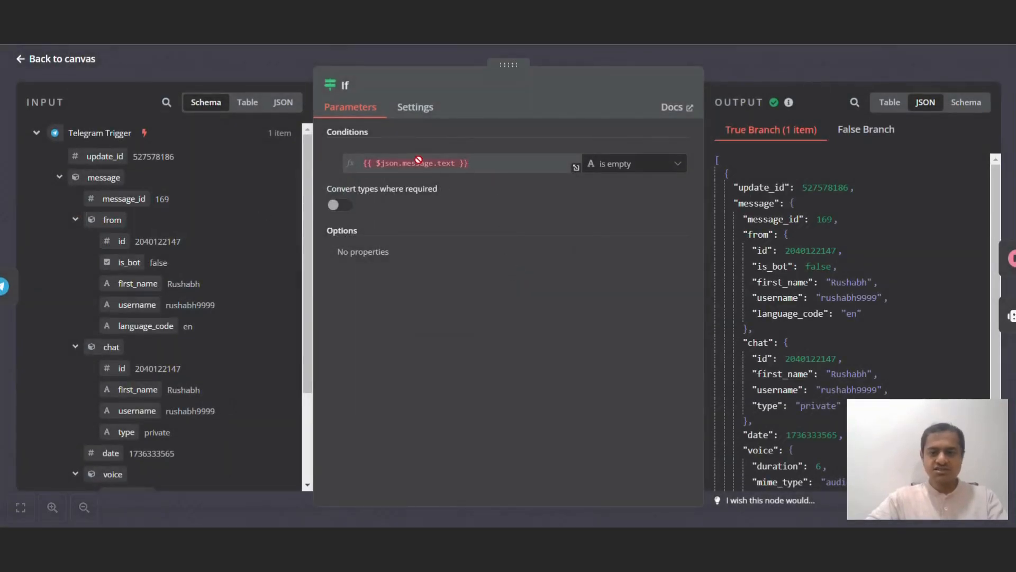
scroll(242, 260, "down", 2)
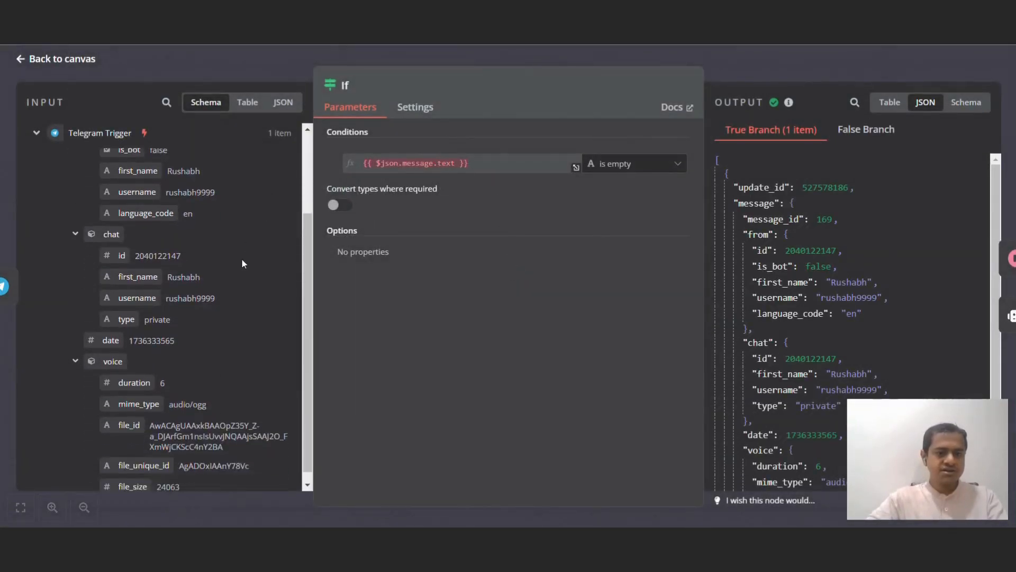
scroll(241, 264, "down", 1)
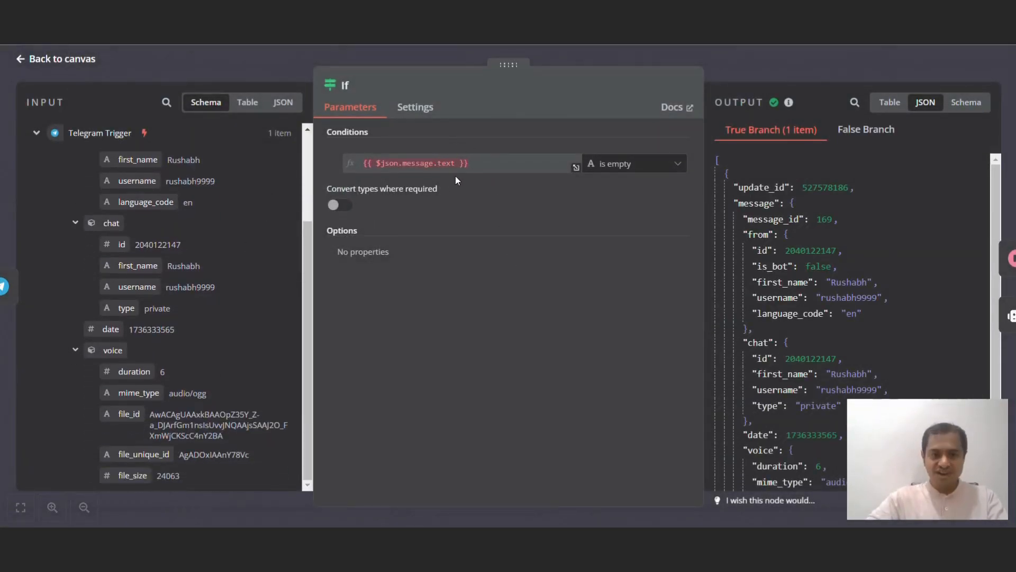
scroll(899, 265, "down", 4)
left_click(781, 45)
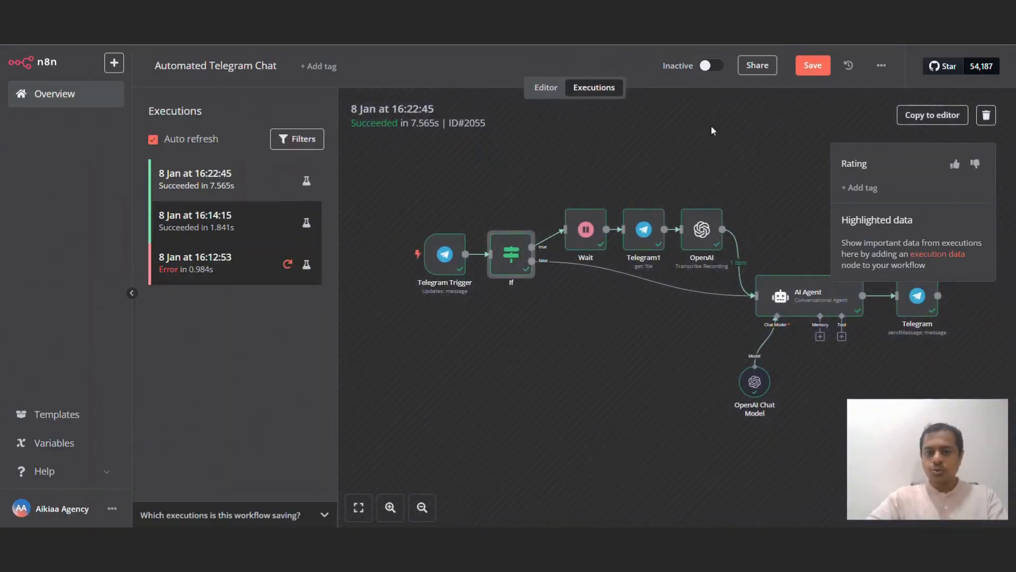
scroll(643, 278, "up", 2)
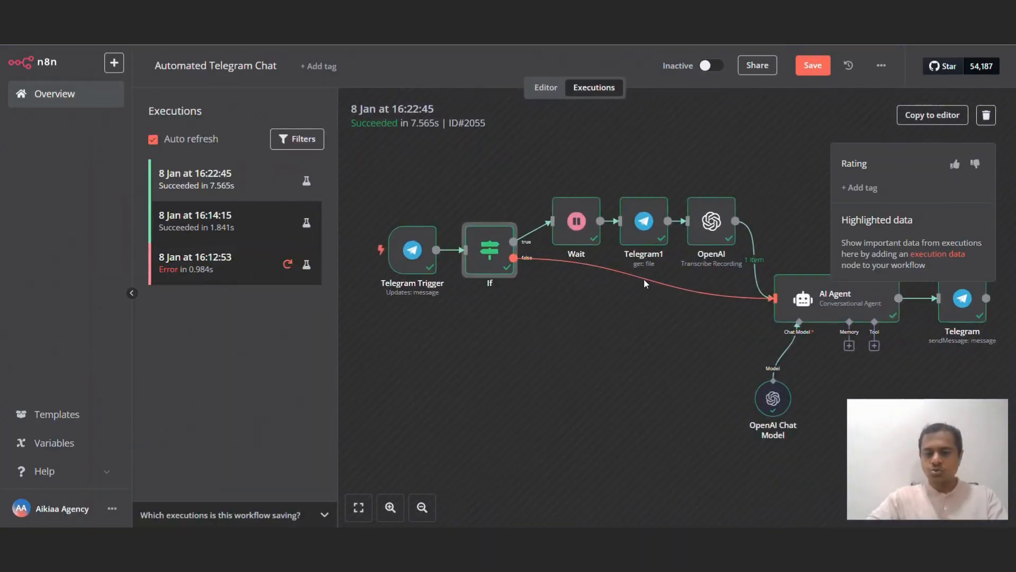
Step: Check the run's Wait, Telegram1 file ID and OpenAI transcription outputs
double_click(576, 207)
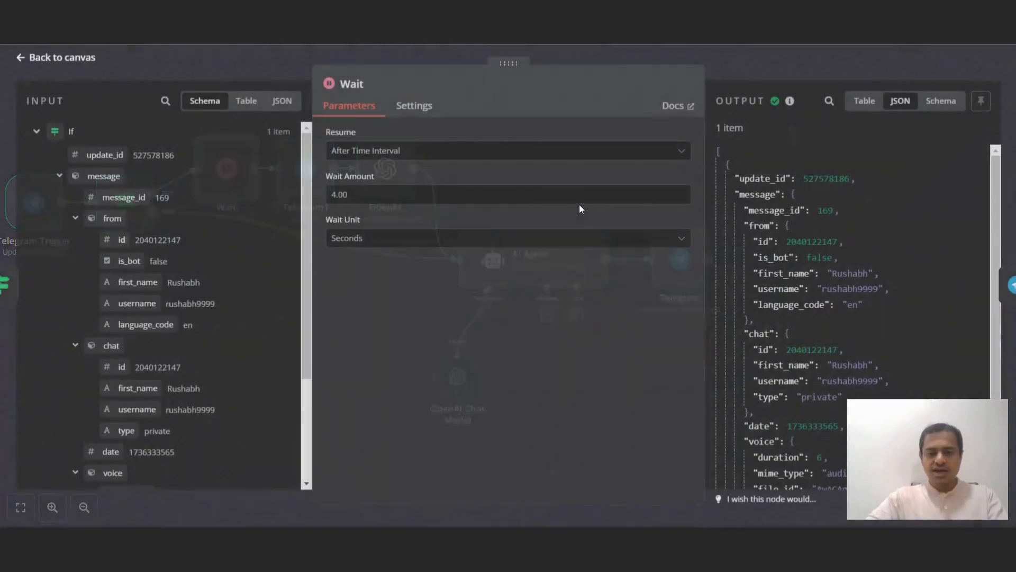
left_click(795, 55)
double_click(656, 190)
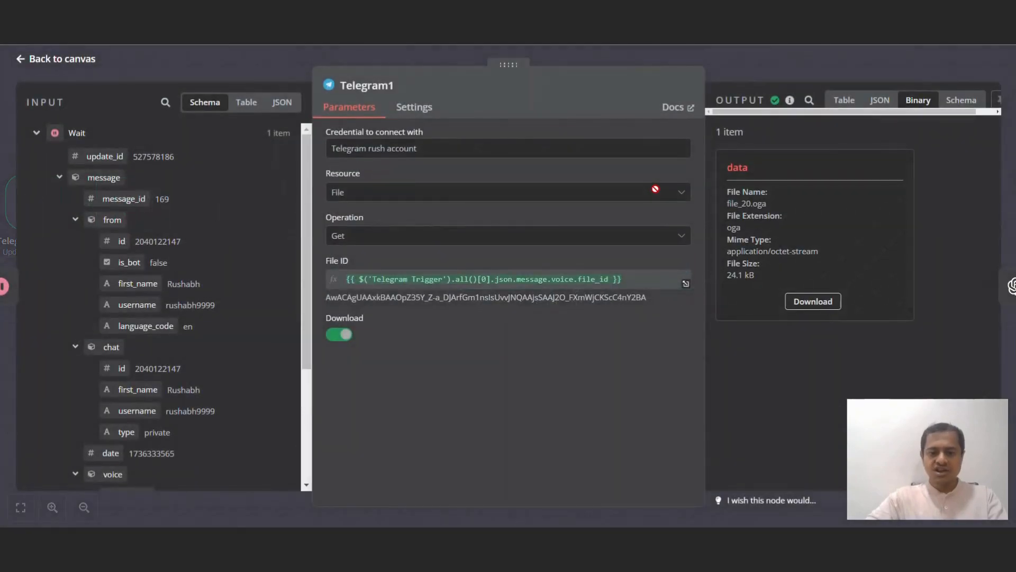
left_click_drag(326, 297, 622, 315)
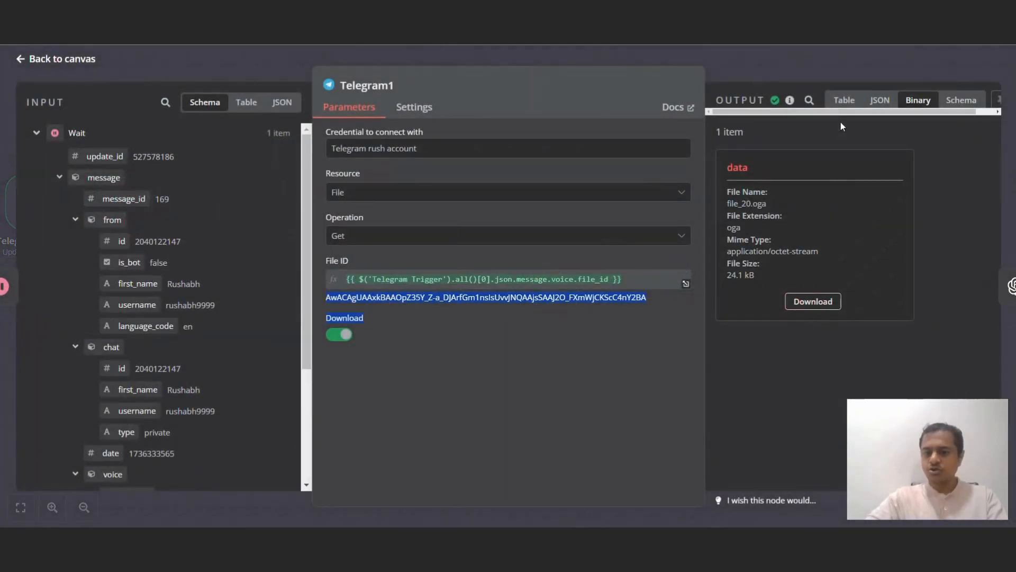
left_click(776, 52)
double_click(727, 209)
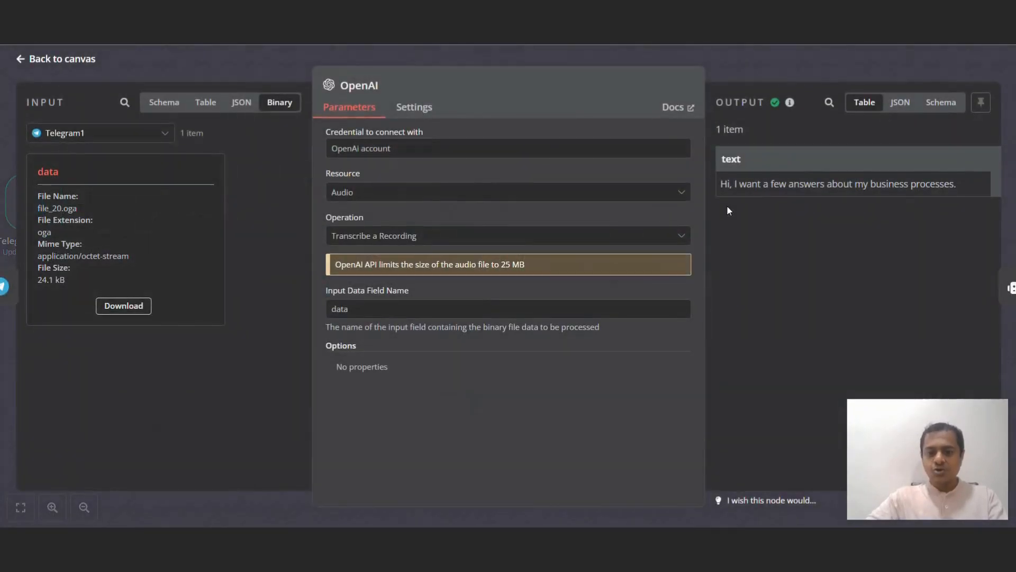
mouse_move(739, 185)
left_mouse_down()
mouse_move(949, 194)
mouse_move(721, 185)
left_mouse_up()
double_click(950, 191)
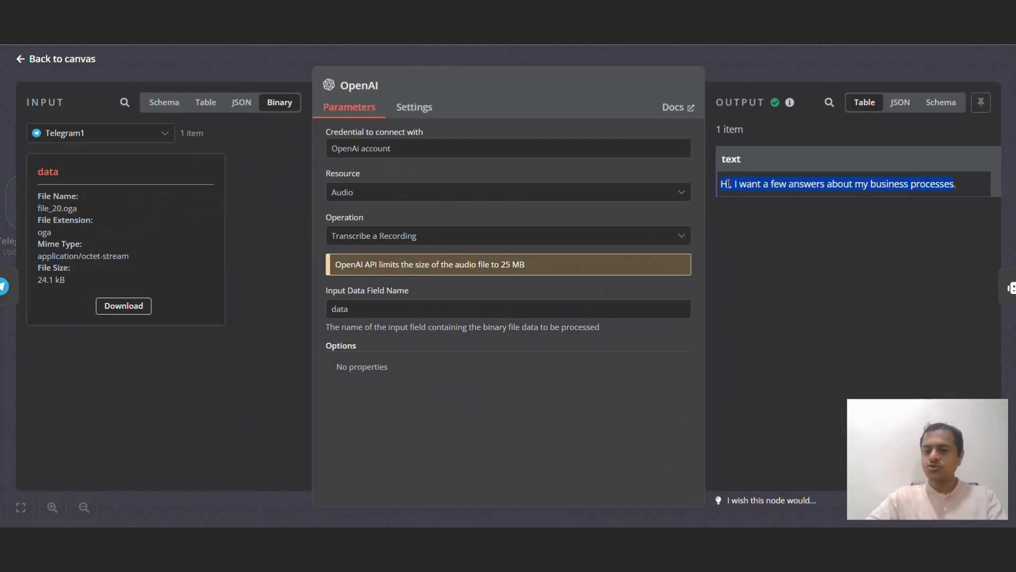
left_click(770, 74)
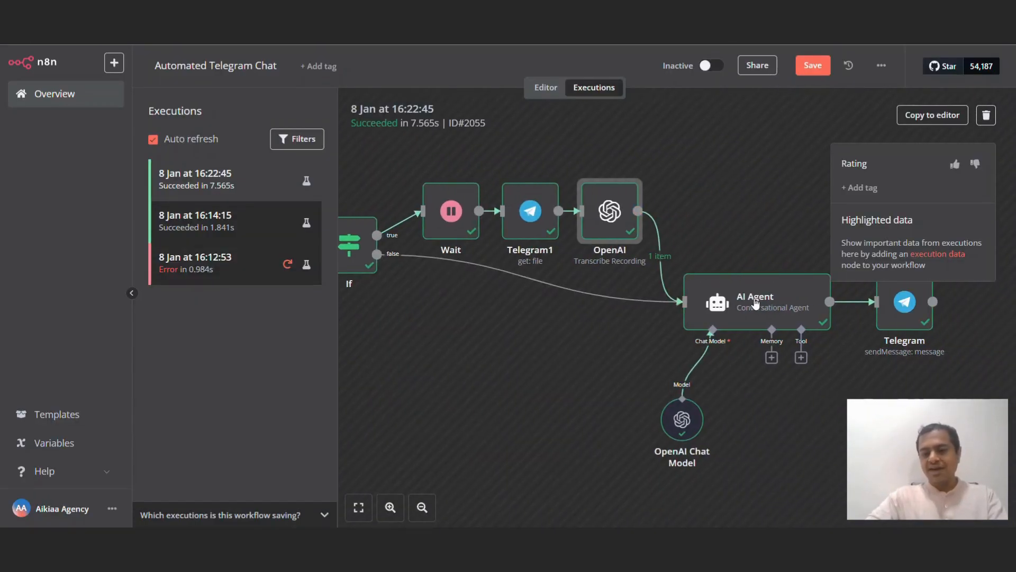
Step: Review the AI Agent's generated reply and the Telegram node's sent message, then return to the editor
double_click(752, 299)
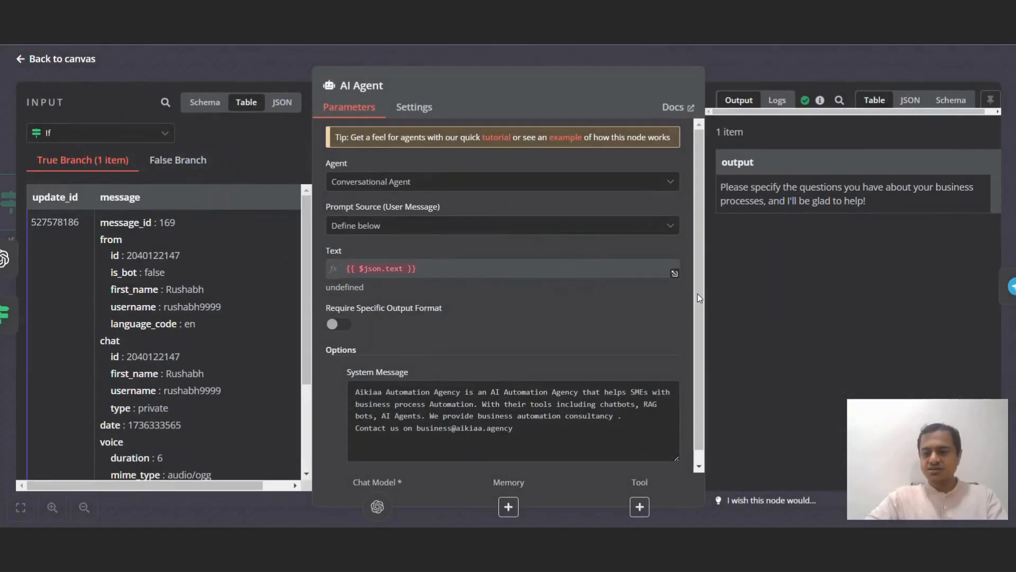
left_click_drag(734, 186, 954, 189)
left_click(947, 188)
left_click(831, 68)
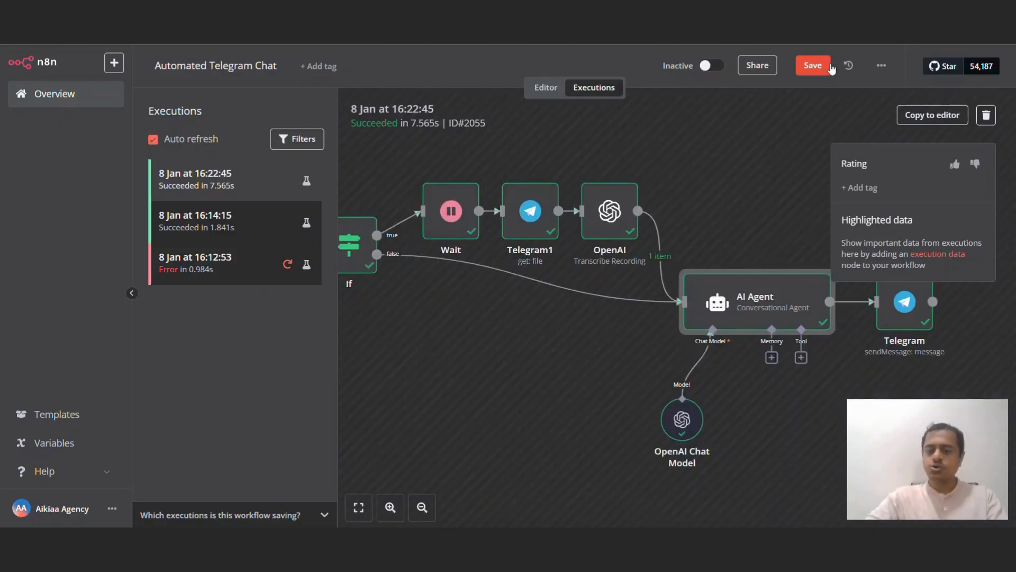
scroll(797, 357, "right", 5)
double_click(732, 301)
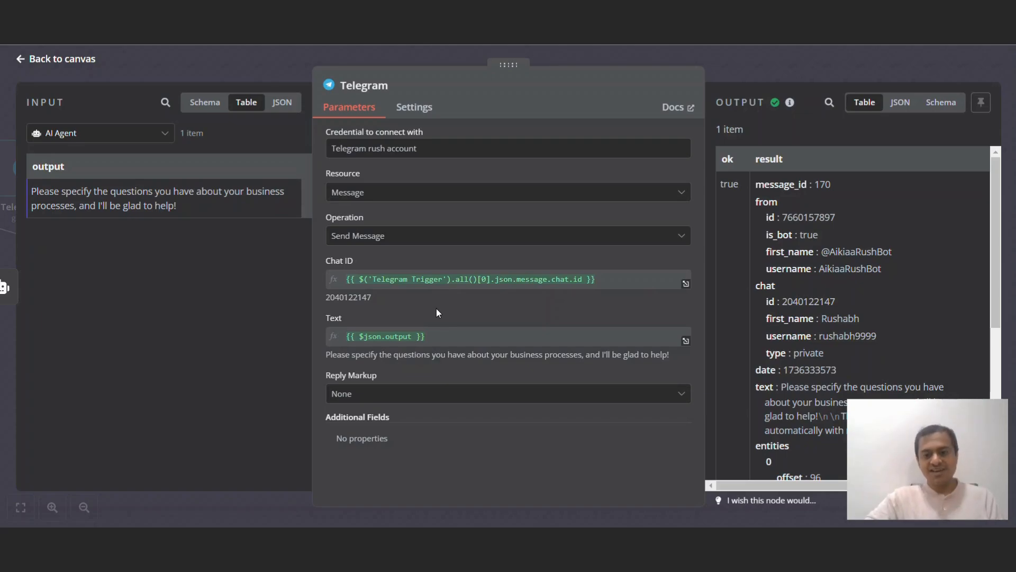
left_click(783, 69)
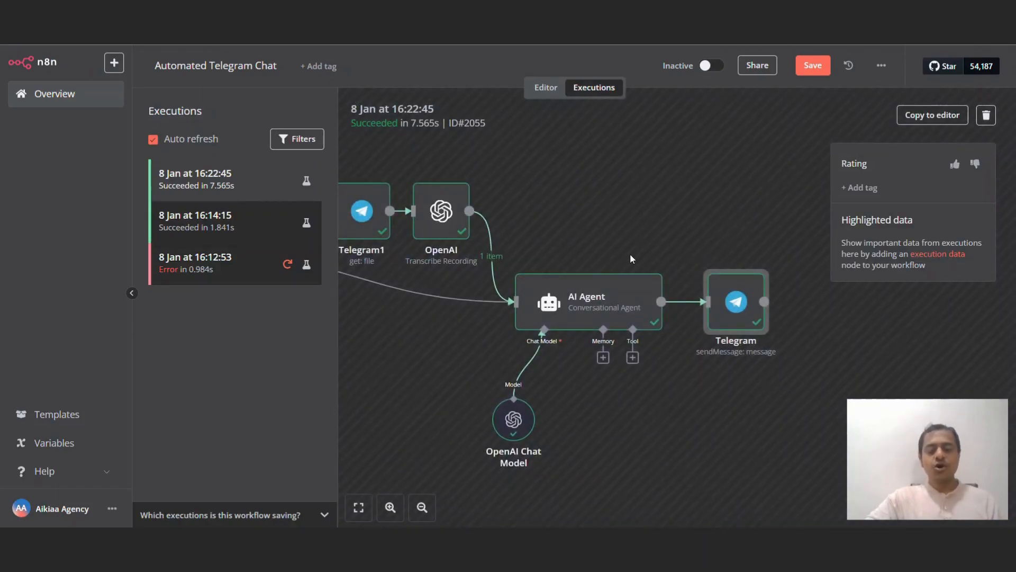
left_click(541, 90)
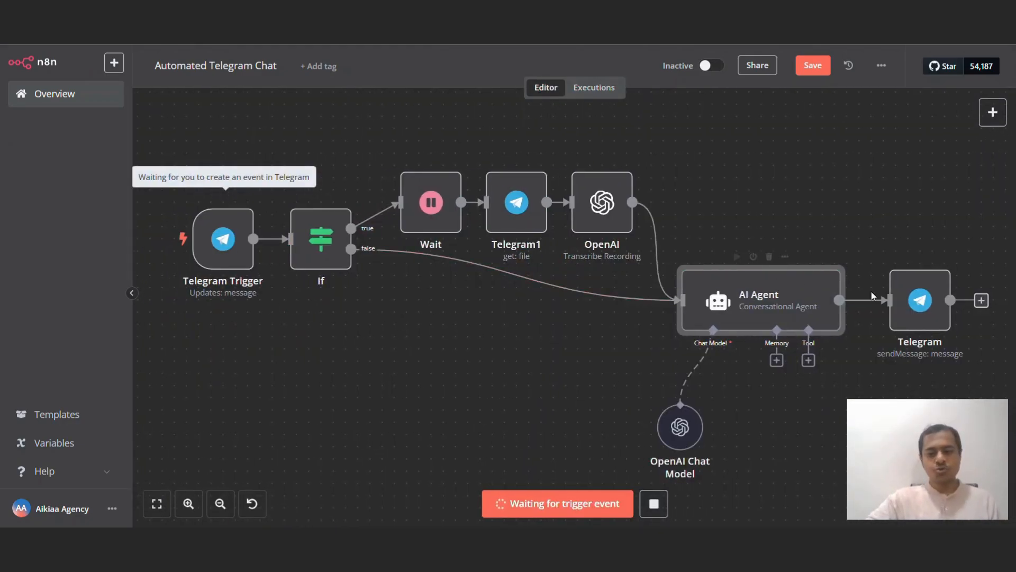
mouse_move(940, 271)
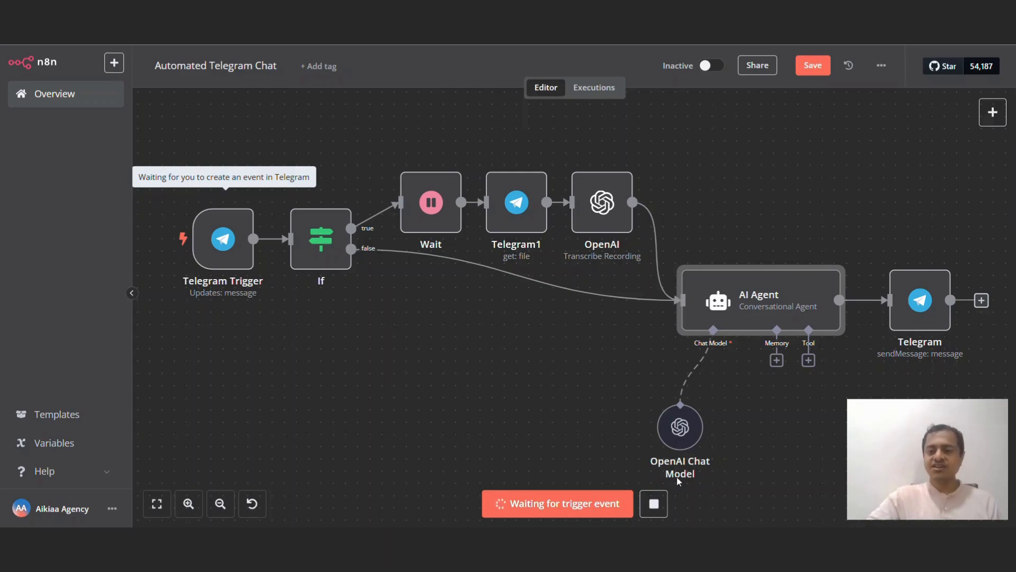
left_click(992, 112)
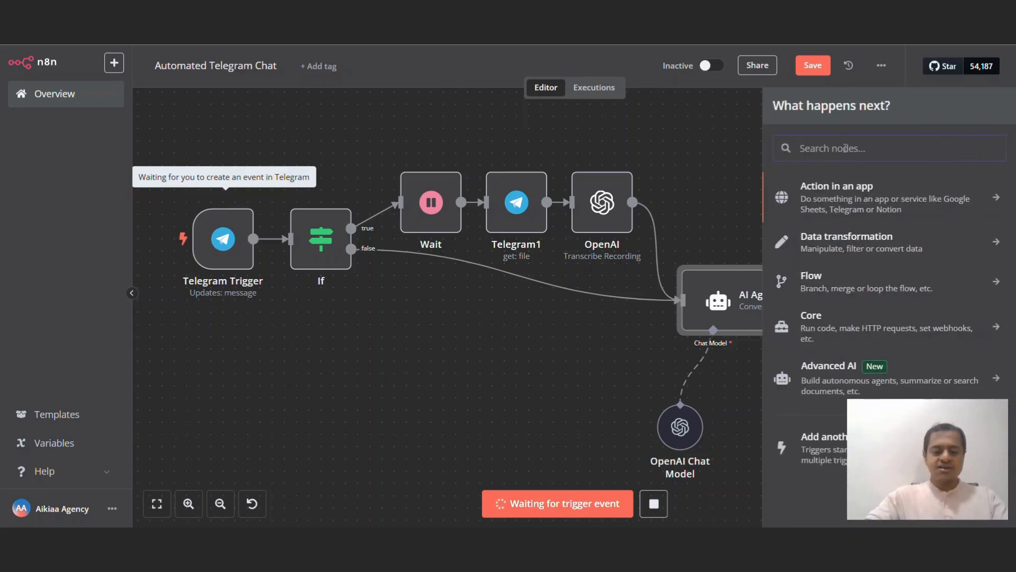
type("what")
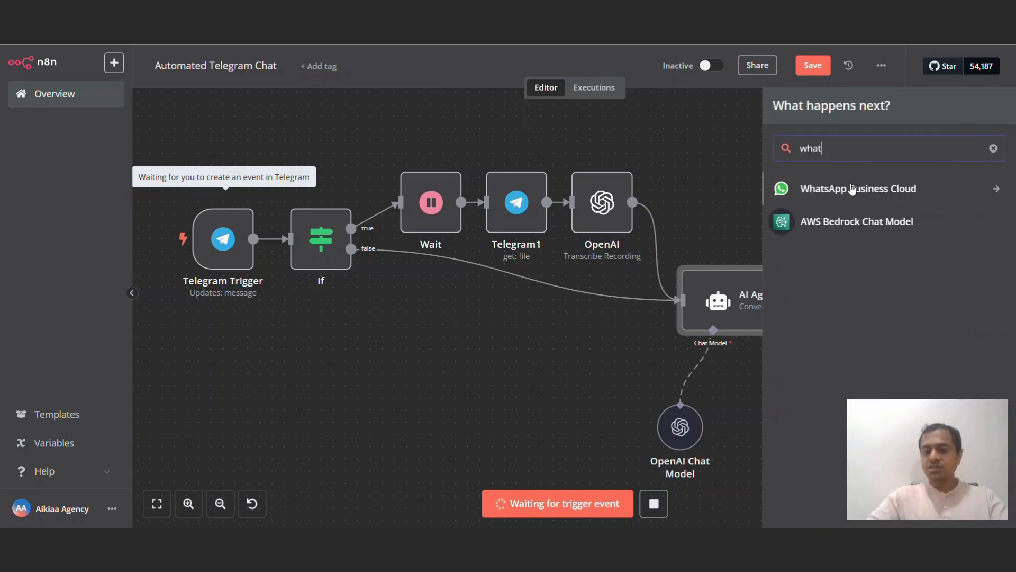
left_click(852, 190)
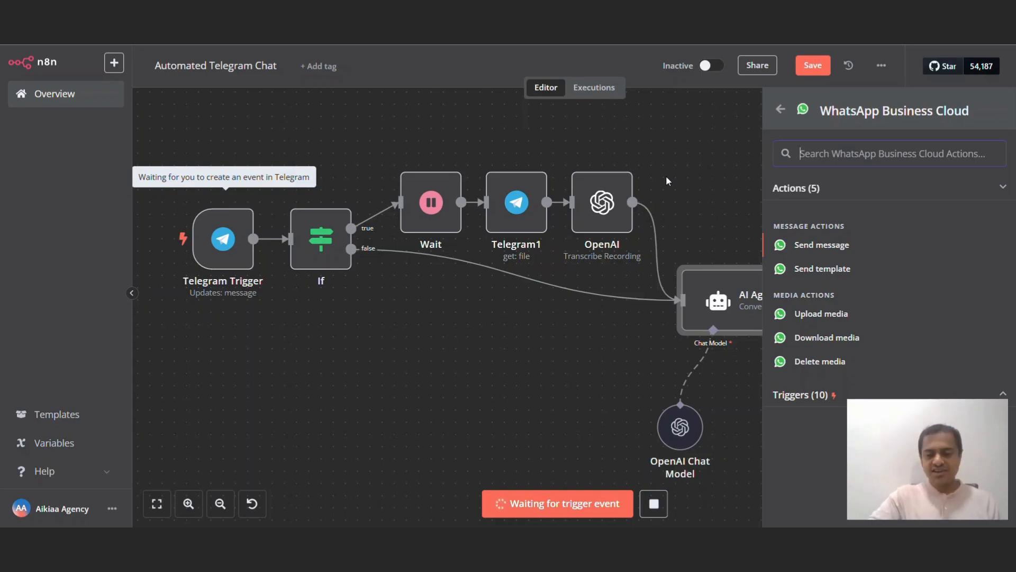
left_click(484, 341)
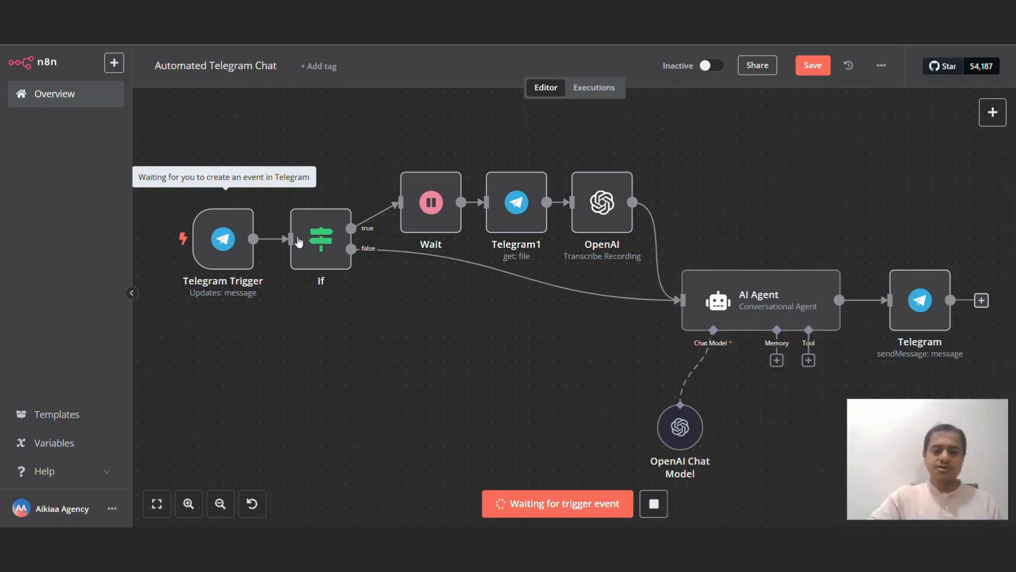
scroll(820, 323, "down", 4)
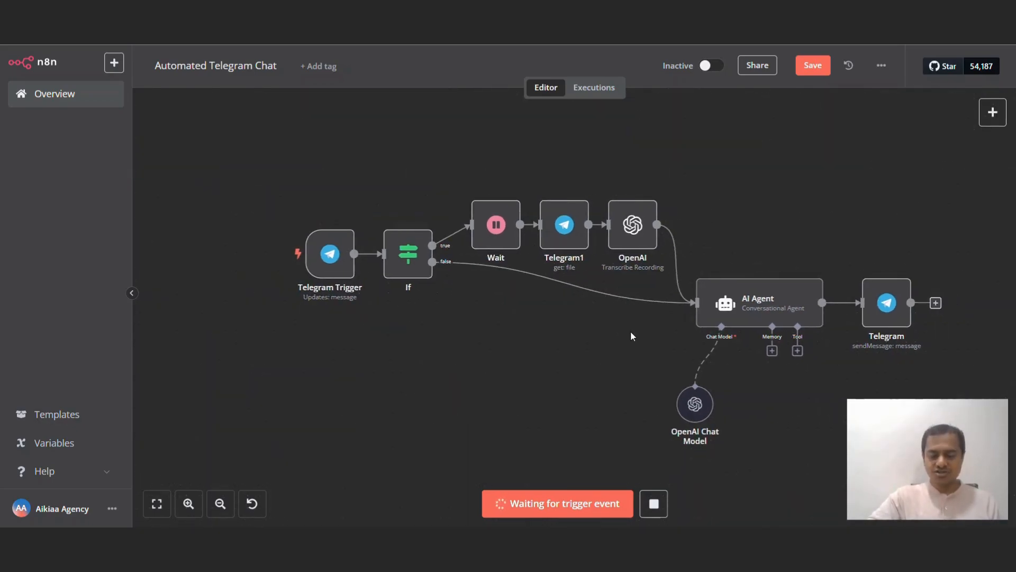
scroll(630, 332, "right", 2)
scroll(551, 356, "up", 2)
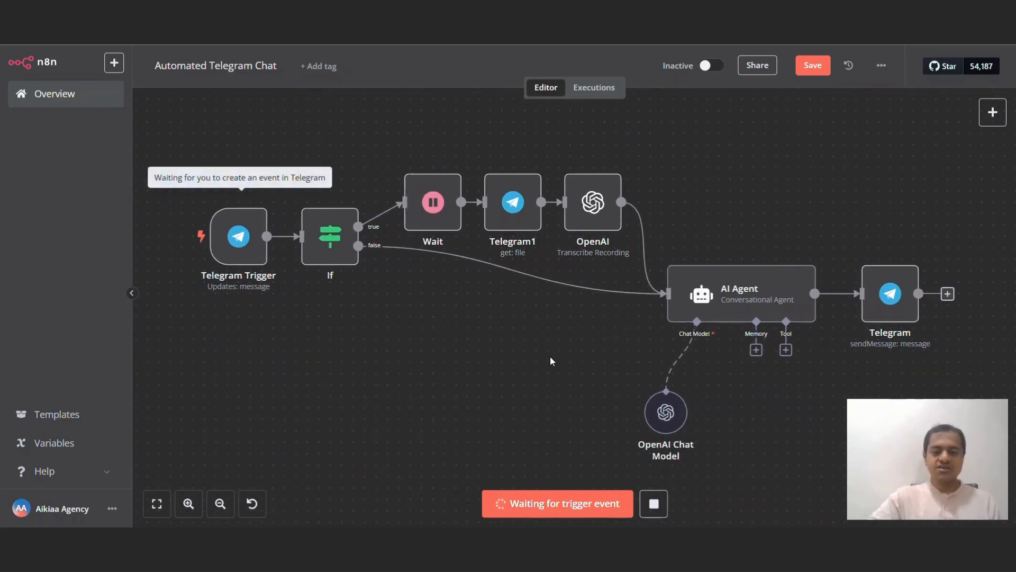
scroll(551, 355, "down", 1)
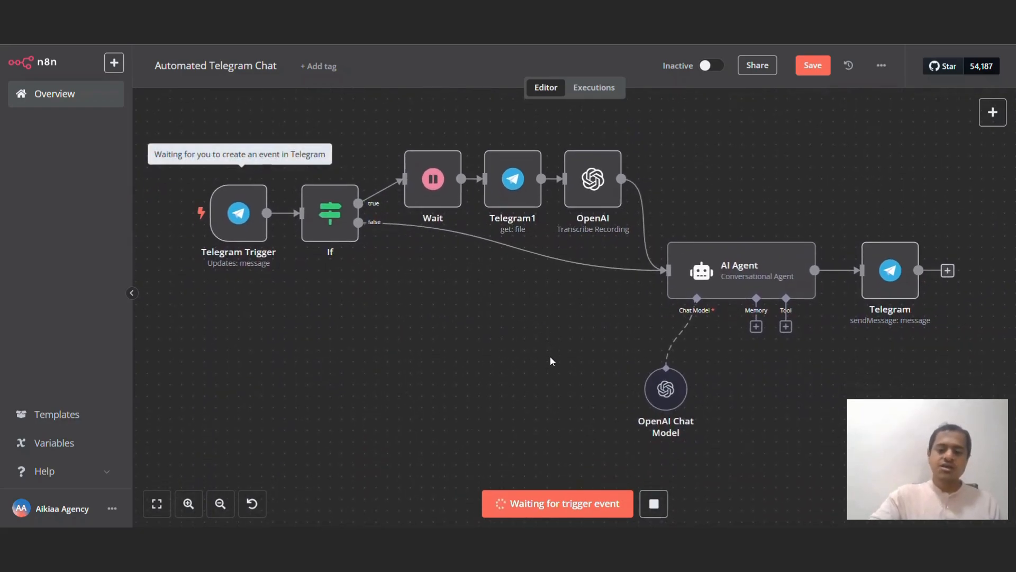